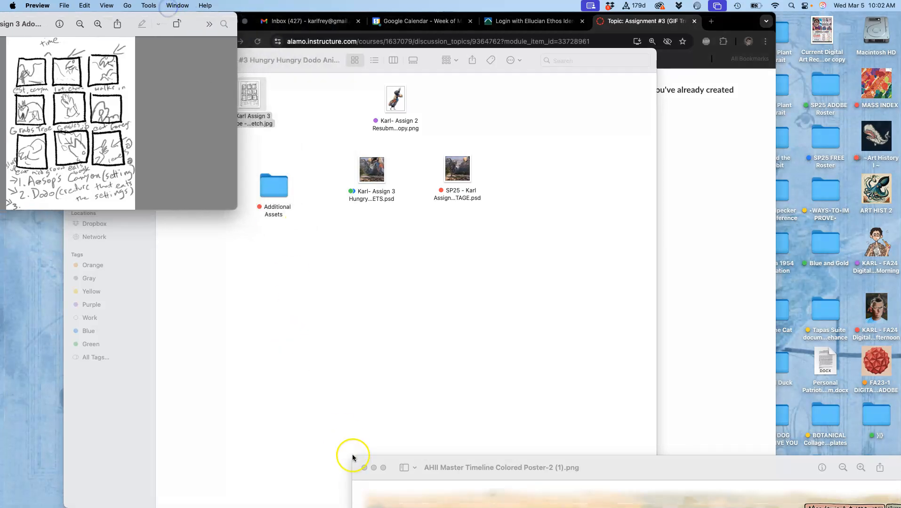
# Step: Close the timeline poster preview and open both Hungry Dodo PSD files, ASSETS and STAGE, in Adobe Photoshop 2025
pyautogui.click(363, 467)
pyautogui.click(262, 334)
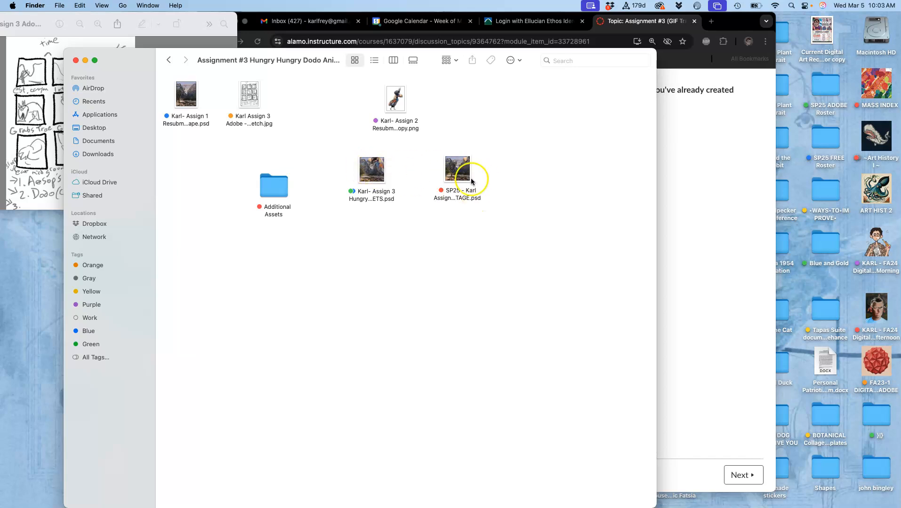
pyautogui.moveTo(341, 173); pyautogui.dragTo(456, 193)
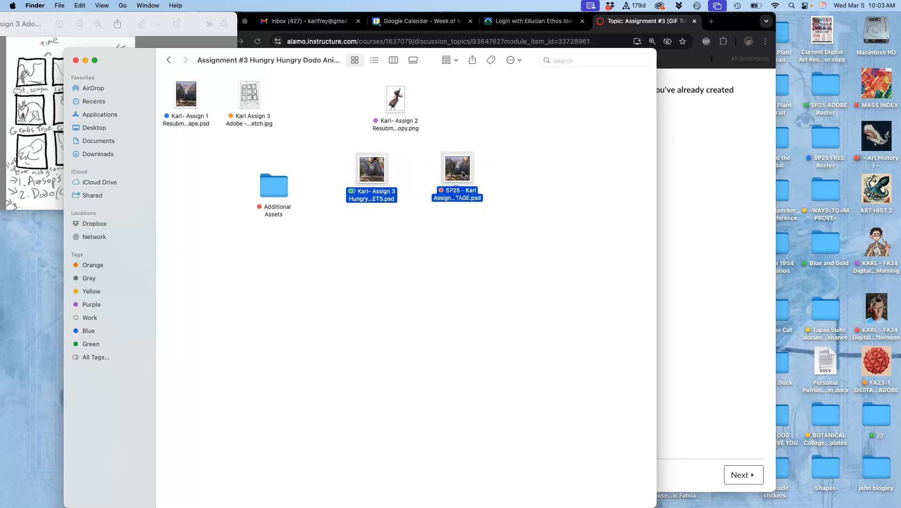
pyautogui.rightClick(460, 171)
pyautogui.moveTo(579, 199)
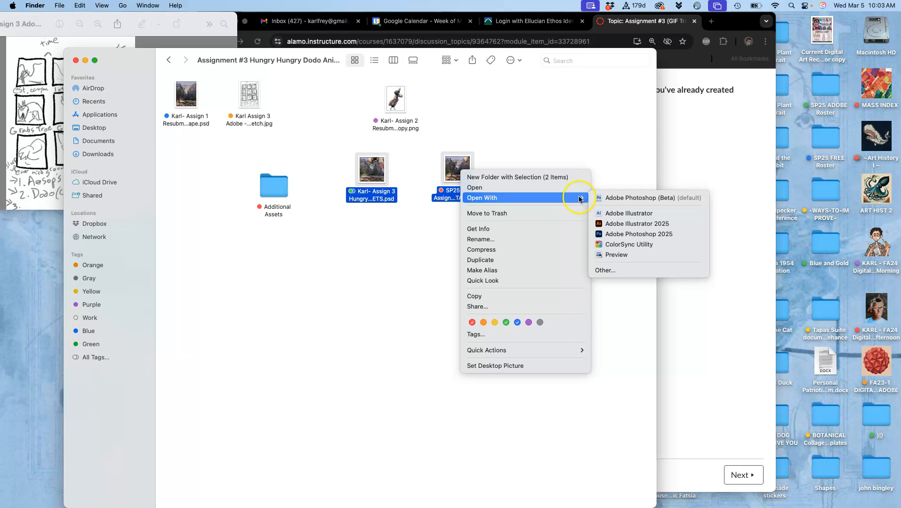
pyautogui.click(617, 234)
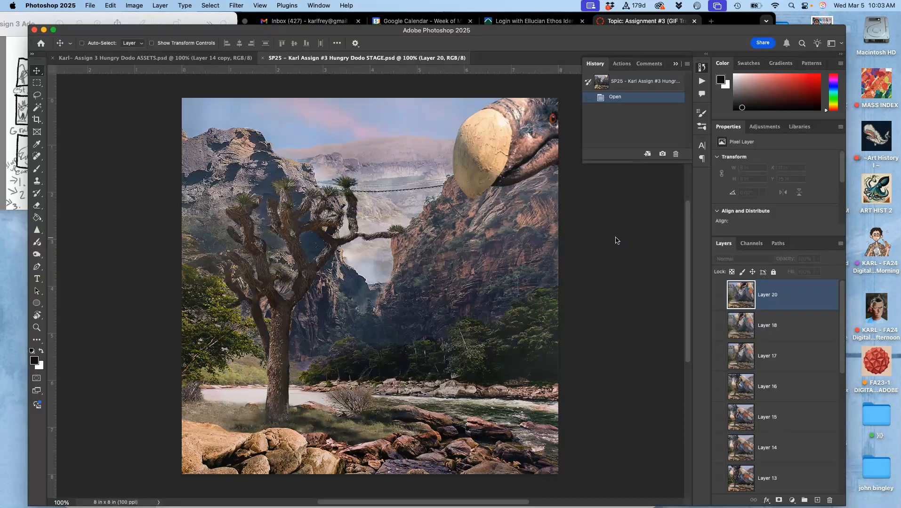
# Step: Review the layer stack of the Hungry Dodo ASSETS document from its upper layers down to the background layers
pyautogui.click(165, 57)
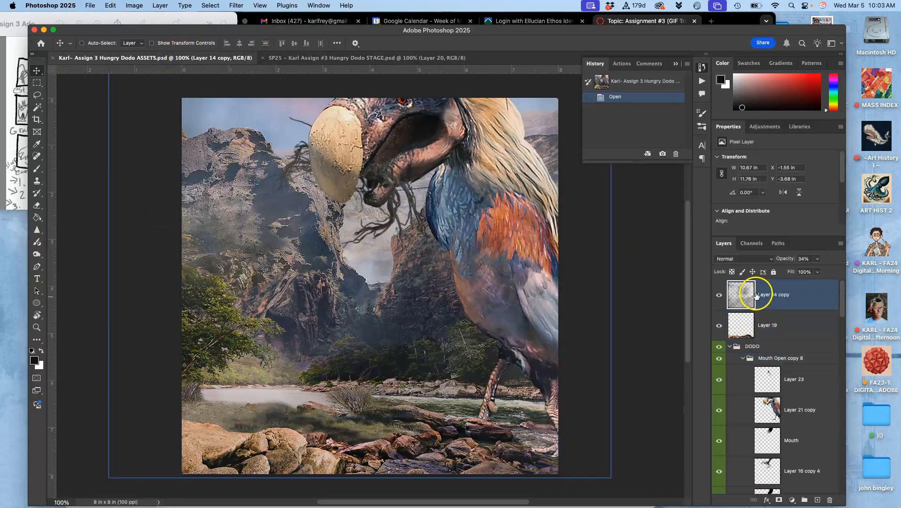
pyautogui.scroll(-5, 766, 351)
pyautogui.scroll(-10, 767, 358)
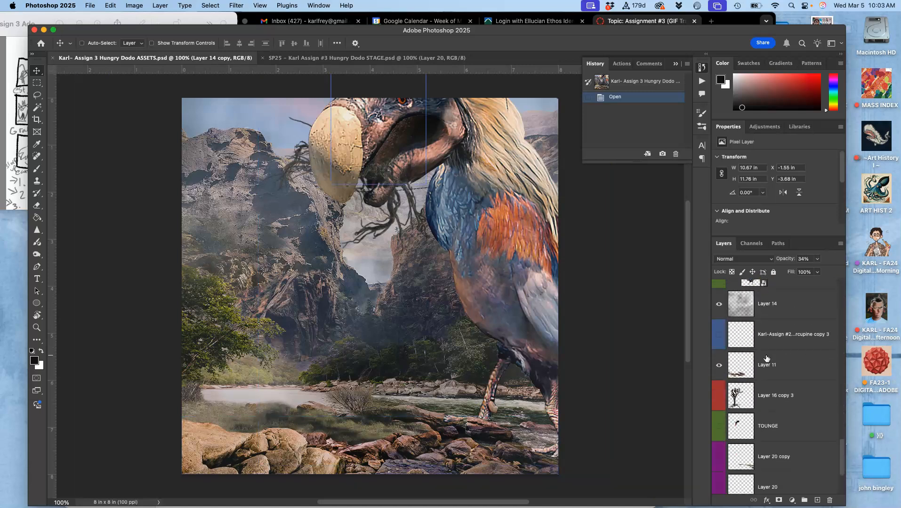
pyautogui.scroll(-3, 766, 358)
pyautogui.scroll(5, 767, 358)
pyautogui.click(766, 360)
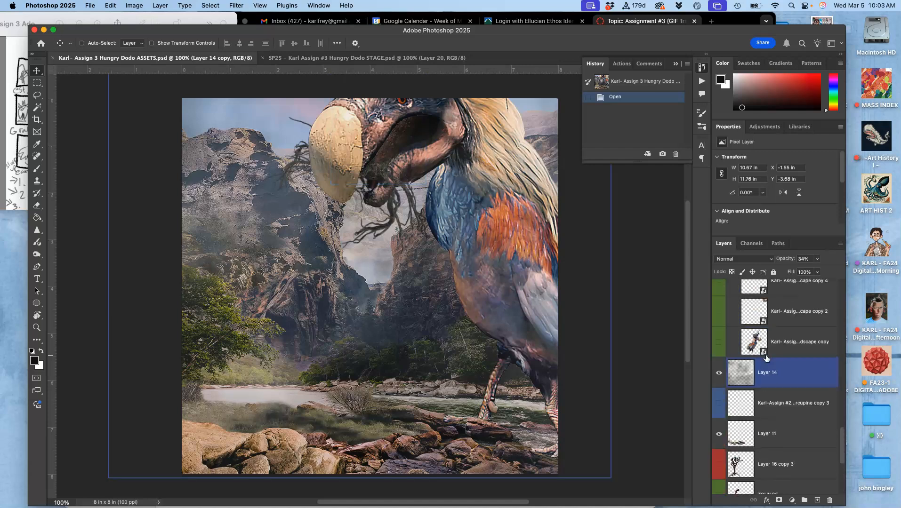
pyautogui.scroll(8, 766, 358)
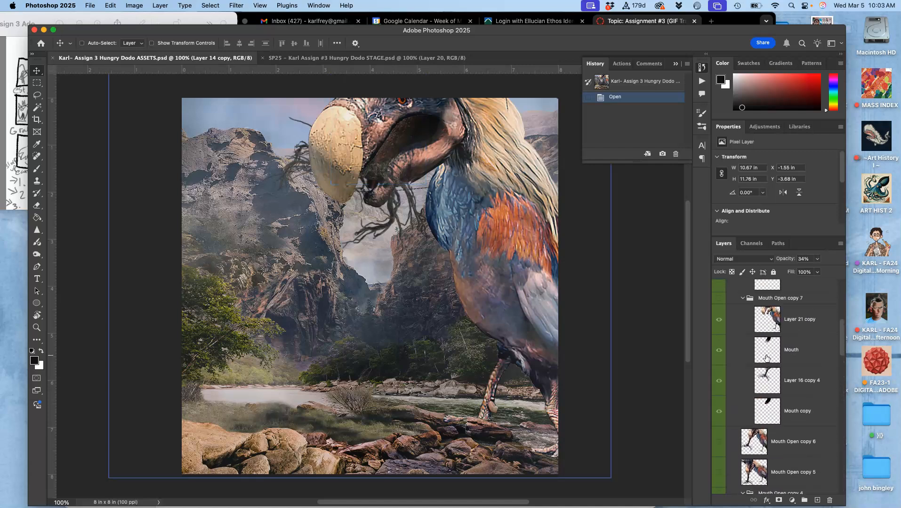
pyautogui.scroll(5, 766, 357)
pyautogui.click(744, 325)
pyautogui.click(740, 303)
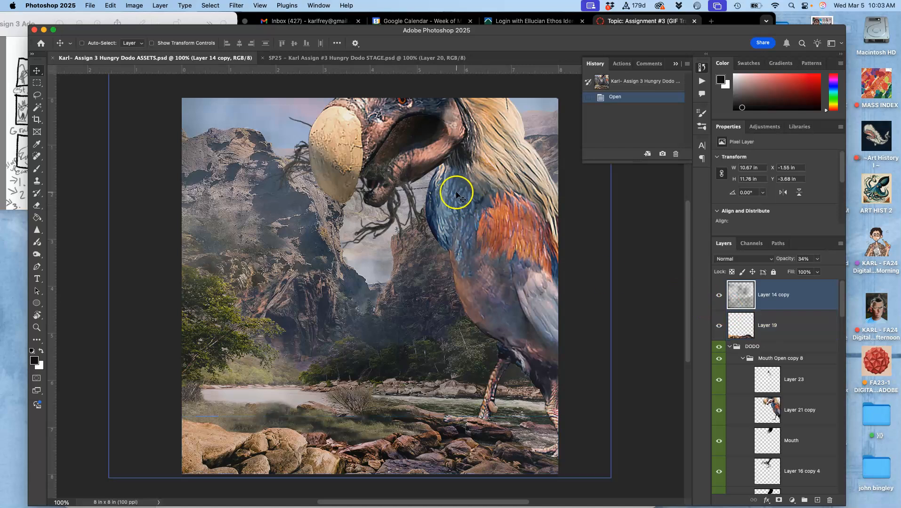
# Step: Make Layer 20 visible in the STAGE document and compare it with the ASSETS document and the storyboard sketch
pyautogui.click(345, 57)
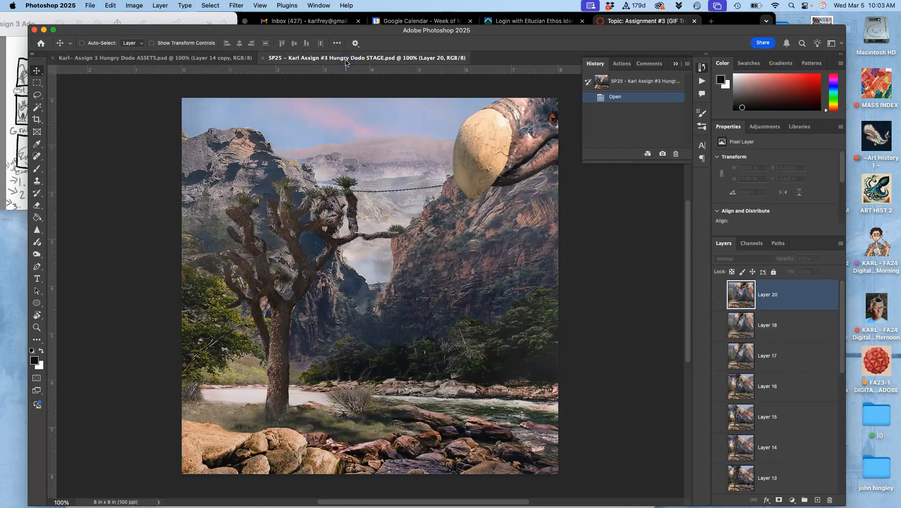
pyautogui.click(718, 296)
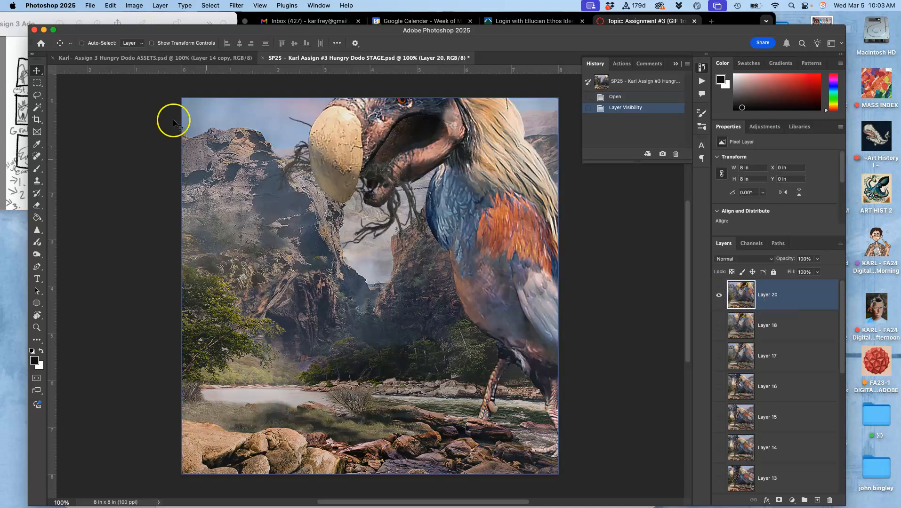
pyautogui.click(159, 59)
pyautogui.click(364, 57)
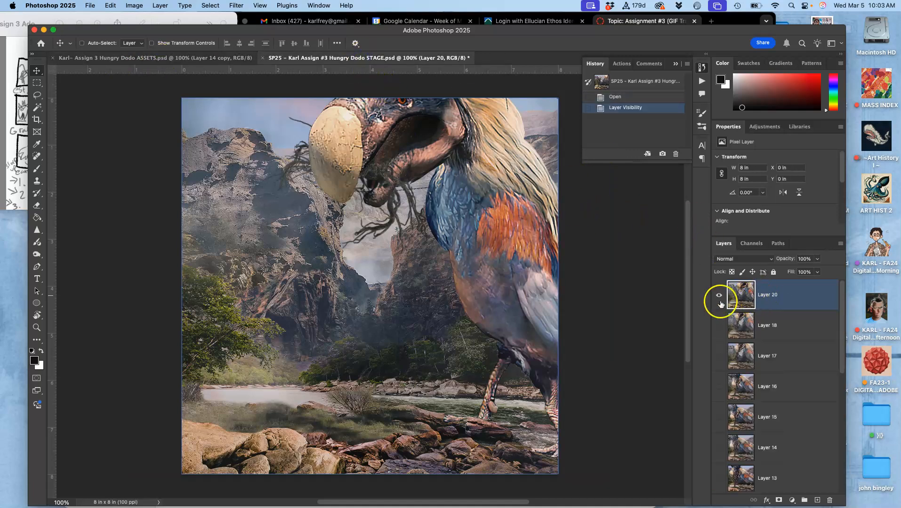
pyautogui.click(128, 20)
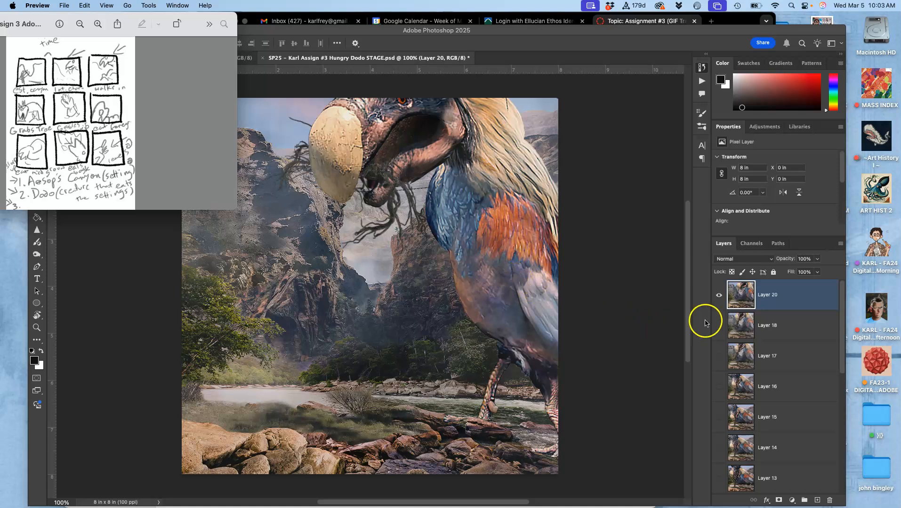
pyautogui.click(350, 60)
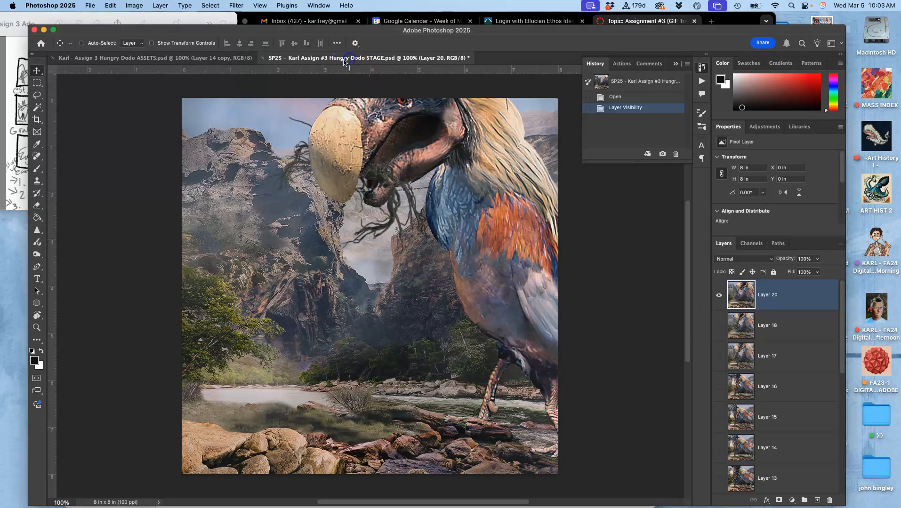
# Step: In the ASSETS document, set the opacity of Layer 14 copy to 26%
pyautogui.click(193, 58)
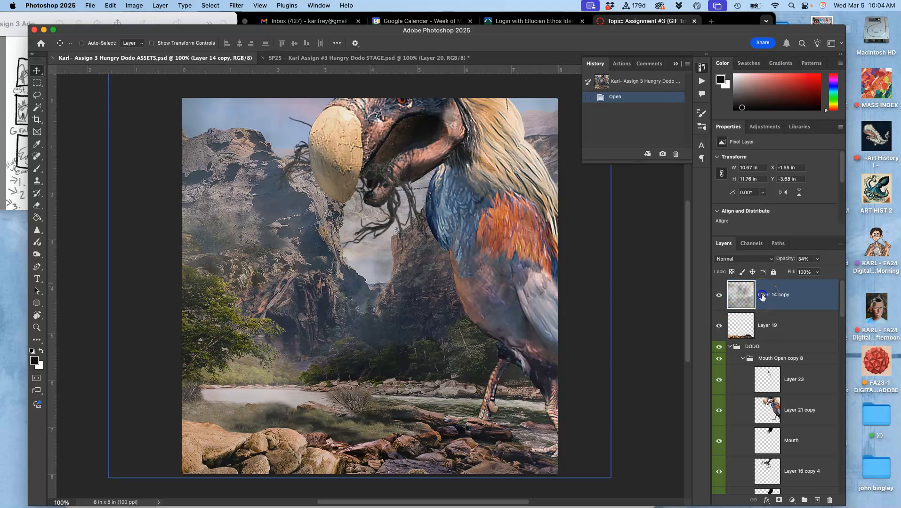
pyautogui.click(816, 259)
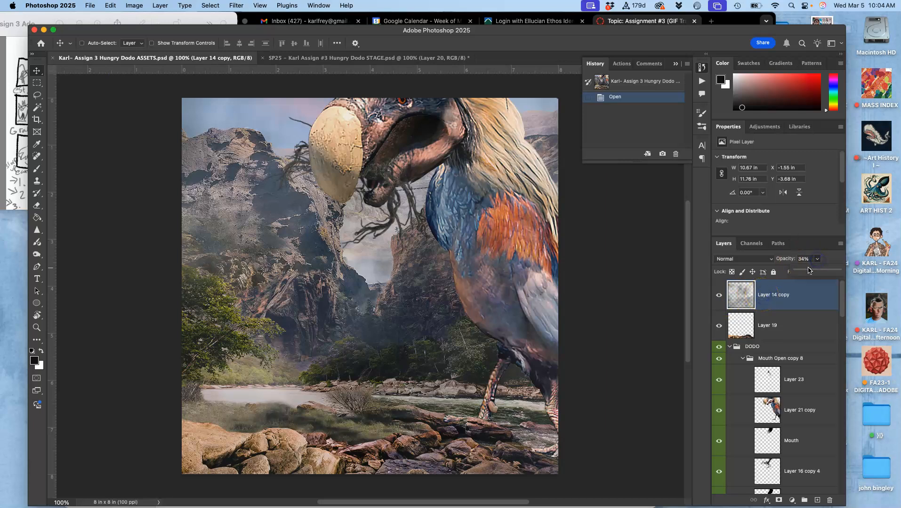
pyautogui.click(807, 272)
# Step: Preview the purple-tagged Layer 20 copy and Layer 20, leaving Layer 20 visible and Layer 20 copy hidden
pyautogui.scroll(-15, 831, 357)
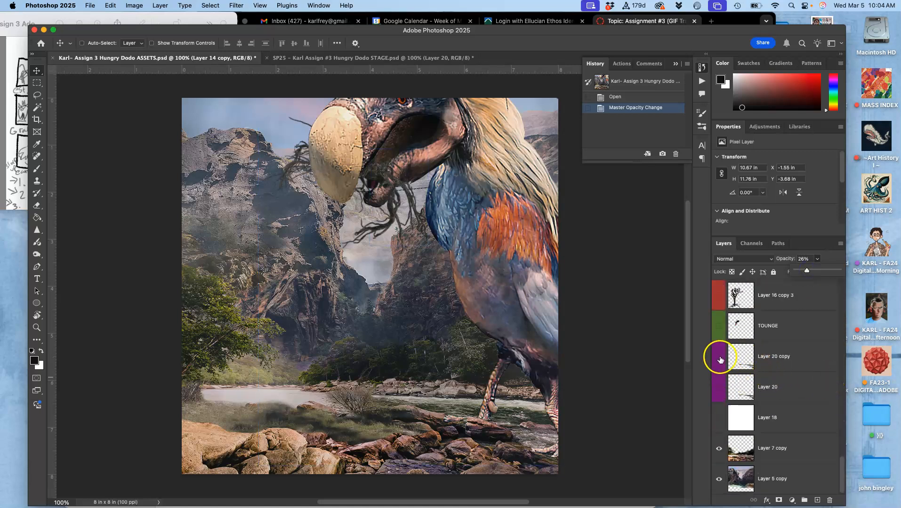
pyautogui.click(719, 360)
pyautogui.click(719, 386)
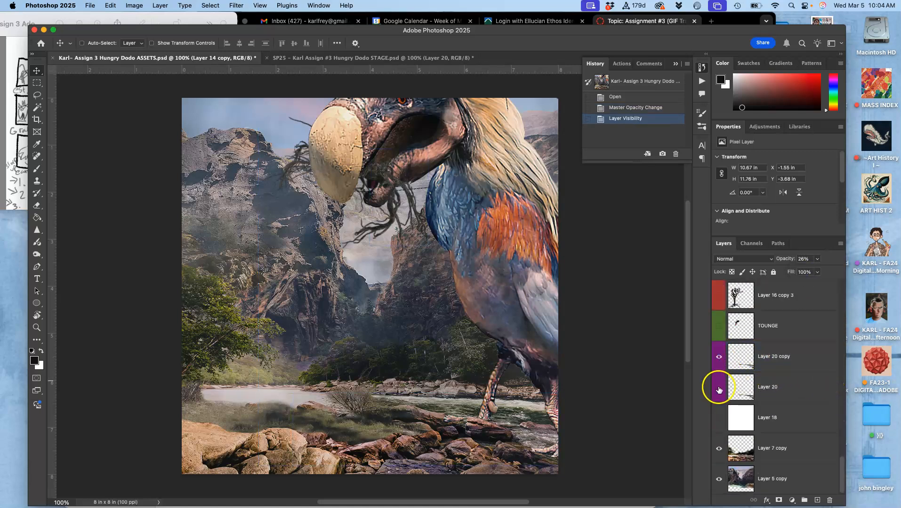
pyautogui.click(719, 359)
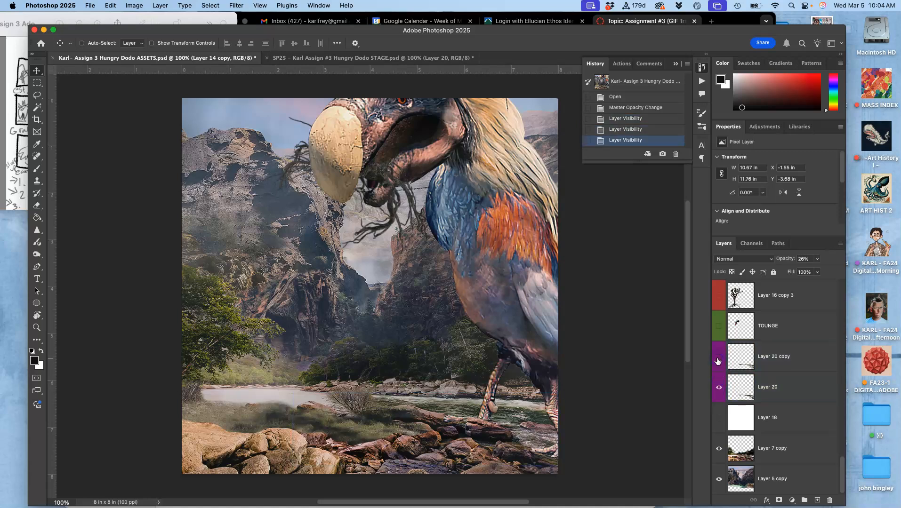
pyautogui.click(719, 387)
pyautogui.click(719, 389)
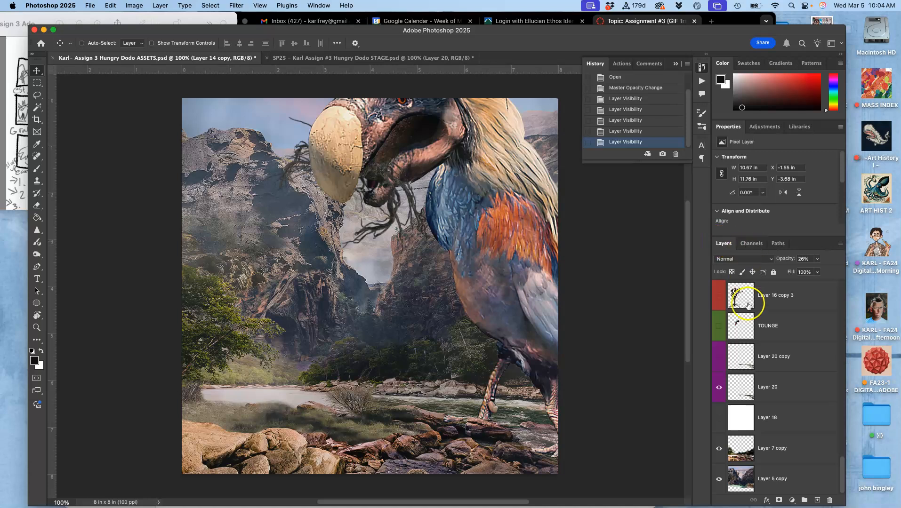
# Step: Duplicate the Mouth Open copy 8 group inside the DODO group
pyautogui.scroll(10, 747, 354)
pyautogui.click(747, 347)
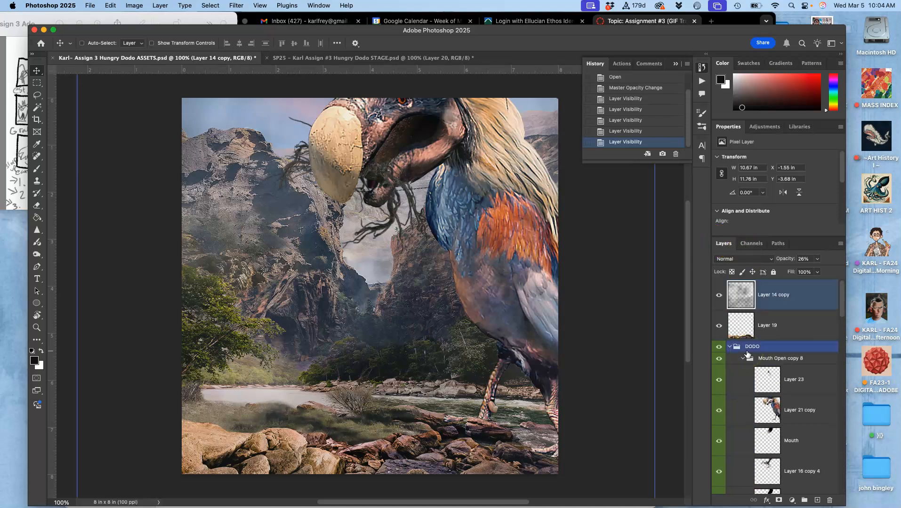
pyautogui.scroll(-1, 748, 346)
pyautogui.click(751, 345)
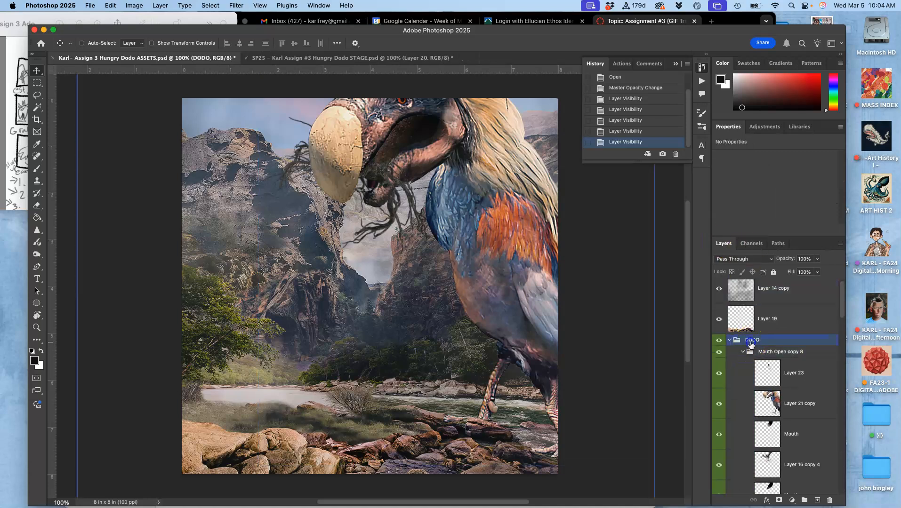
pyautogui.click(763, 353)
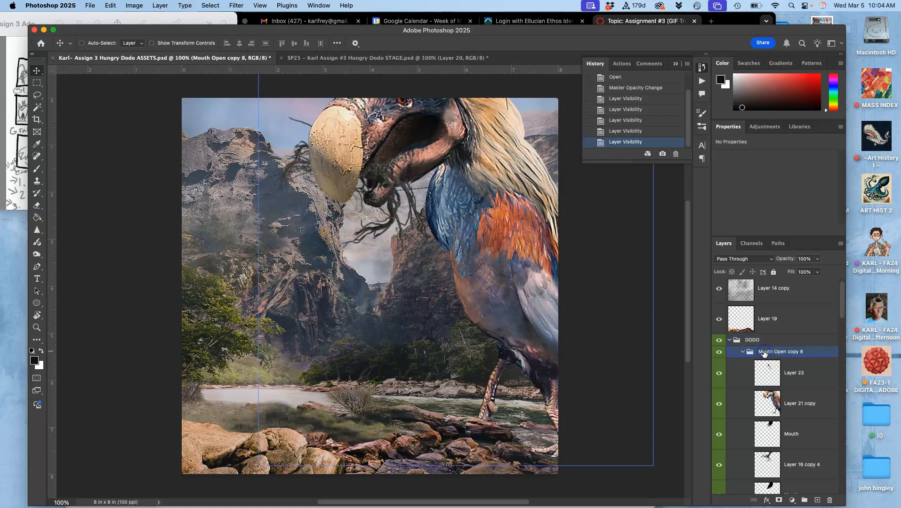
pyautogui.press('super+j')
# Step: Collapse and hide the original Mouth Open copy 8 group, and collapse the Mouth Open copy 7 group below it
pyautogui.click(741, 373)
pyautogui.scroll(-4, 740, 372)
pyautogui.click(741, 425)
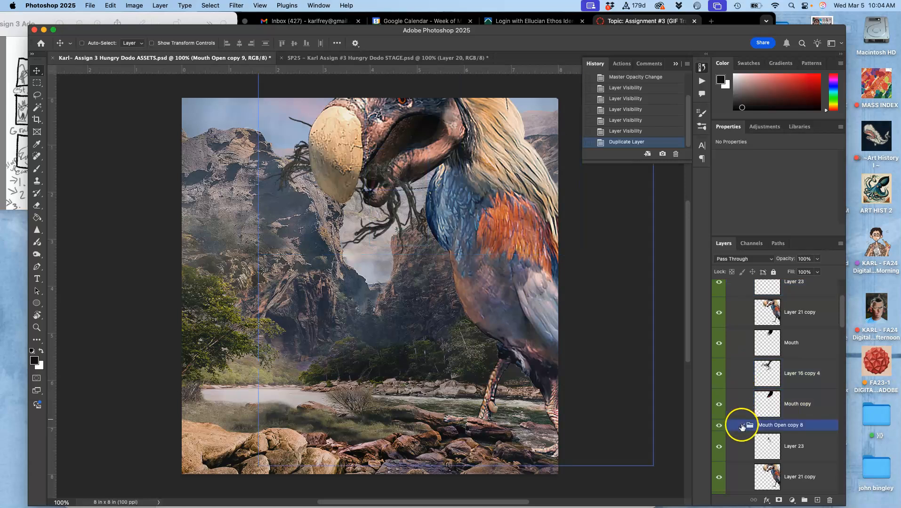
pyautogui.click(719, 427)
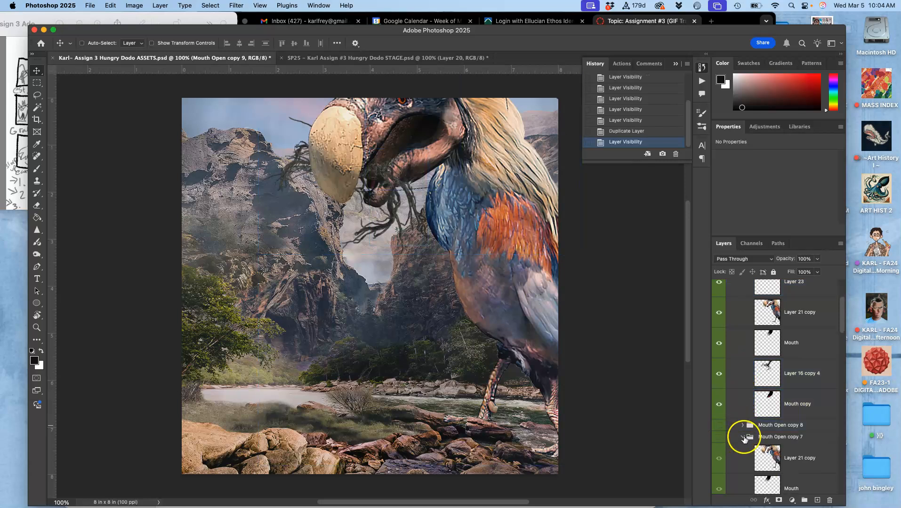
pyautogui.click(742, 437)
# Step: Examine the body, mouth and tree layers inside the duplicated Mouth Open group
pyautogui.scroll(5, 740, 453)
pyautogui.click(747, 405)
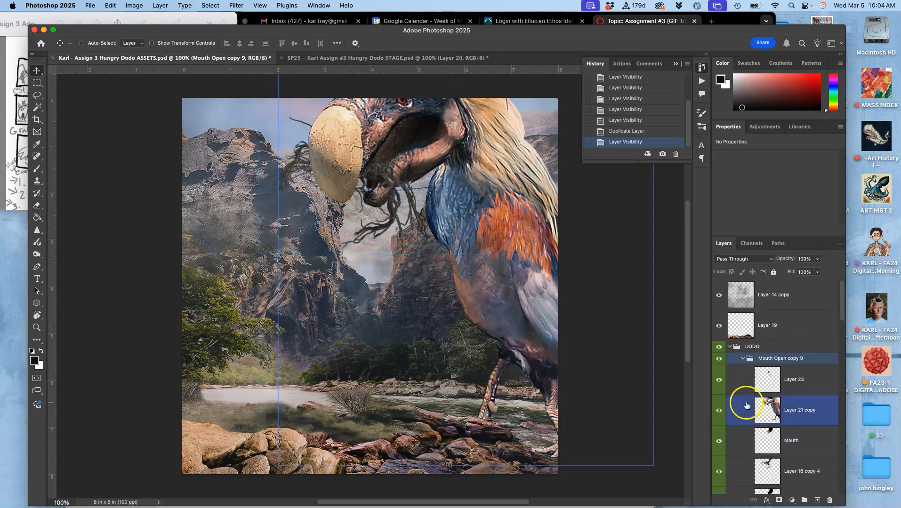
pyautogui.scroll(-3, 746, 405)
pyautogui.click(747, 406)
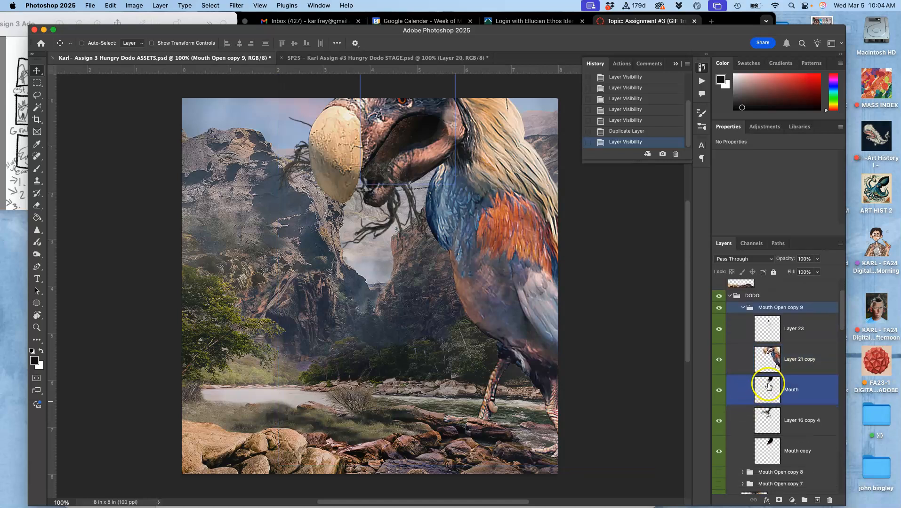
pyautogui.click(778, 373)
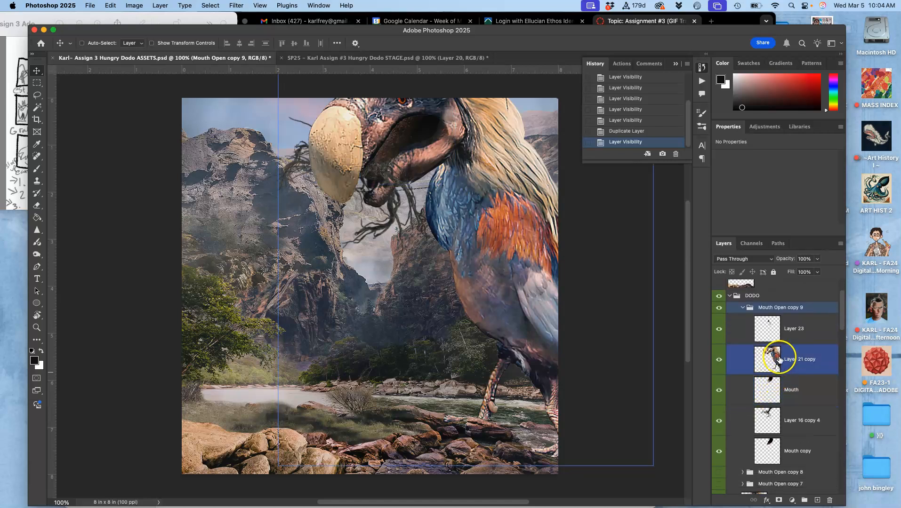
pyautogui.click(767, 381)
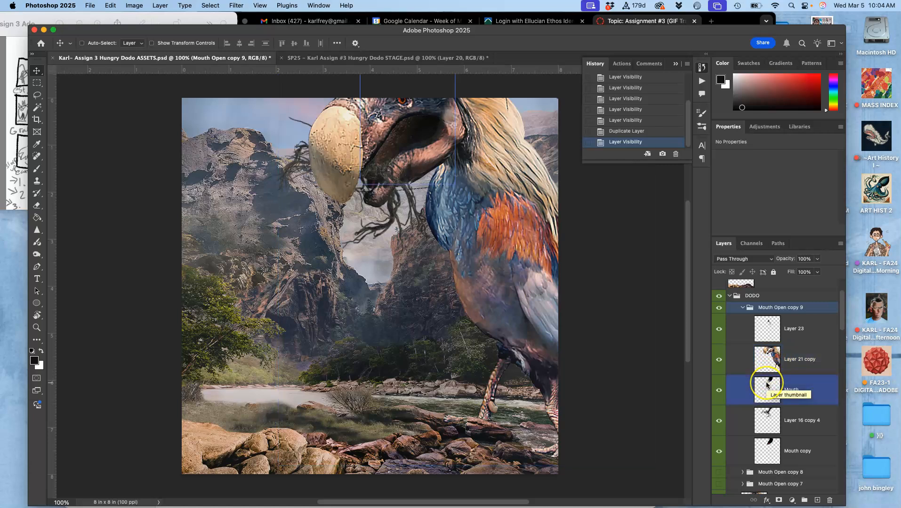
pyautogui.scroll(-1, 766, 383)
pyautogui.click(766, 385)
pyautogui.scroll(1, 766, 385)
pyautogui.click(766, 385)
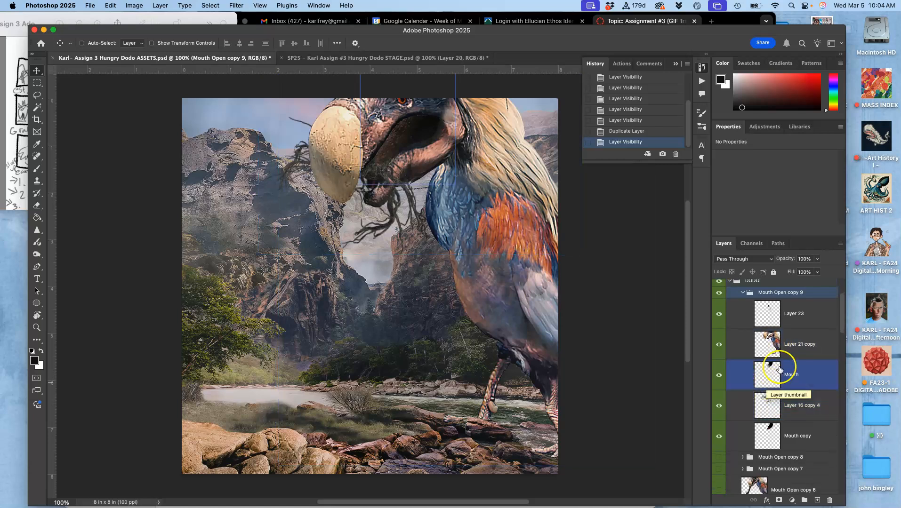
# Step: Hide Layer 16 copy 4 in the duplicated Mouth Open group and toggle Layer 23 to check what it contains
pyautogui.click(718, 408)
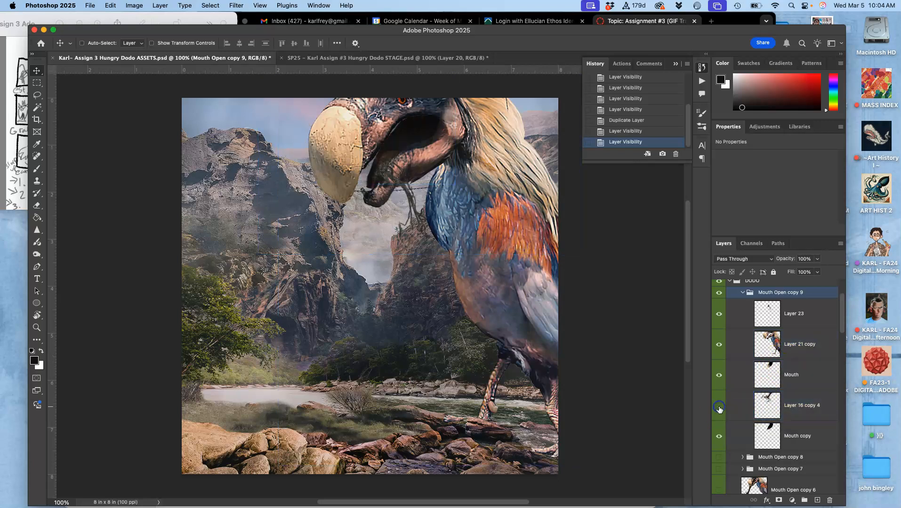
pyautogui.scroll(1, 719, 408)
pyautogui.click(722, 329)
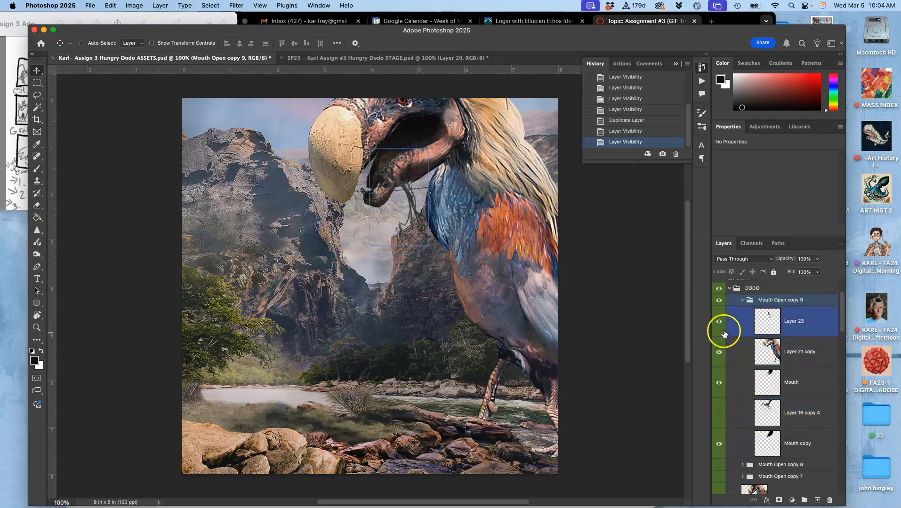
pyautogui.click(719, 323)
pyautogui.click(719, 323)
pyautogui.click(719, 323)
pyautogui.click(719, 323)
# Step: Check the current frame in the STAGE document, and hide and select Layer 23 in the duplicated Mouth Open group of ASSETS
pyautogui.click(370, 58)
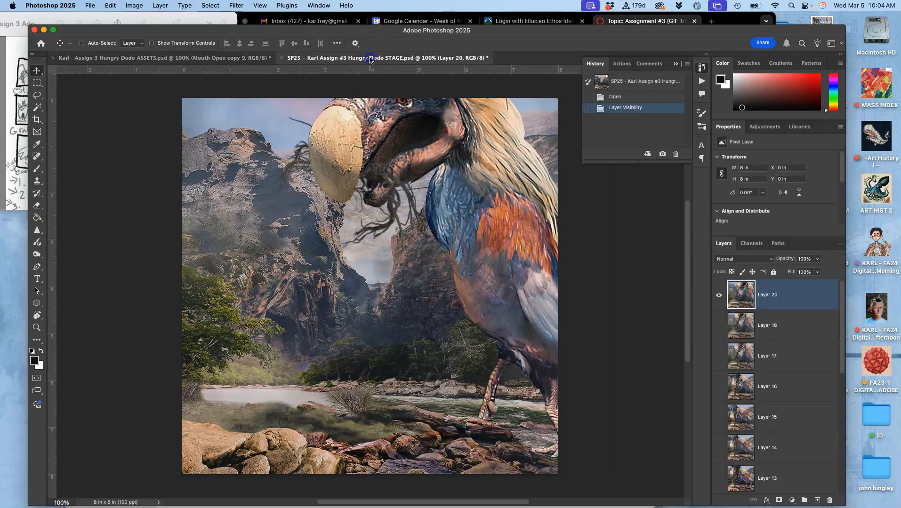
pyautogui.click(247, 57)
pyautogui.click(728, 401)
pyautogui.click(719, 379)
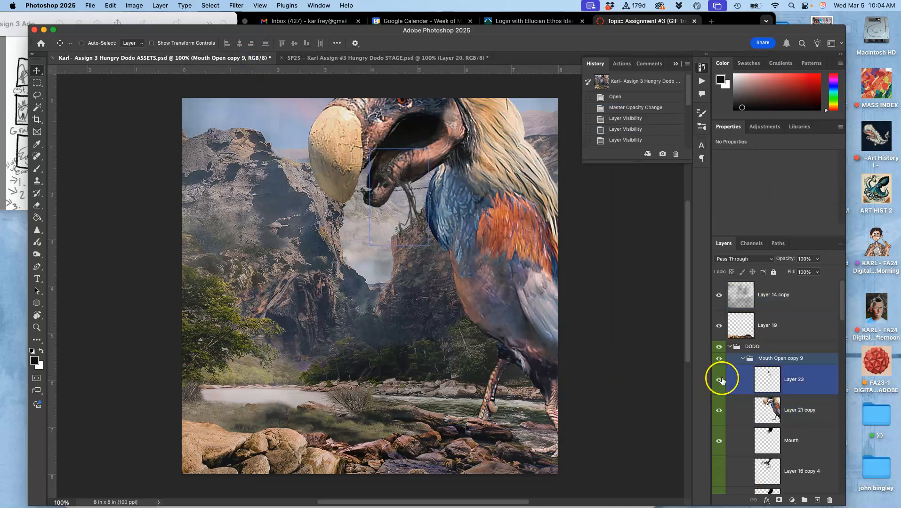
pyautogui.click(802, 382)
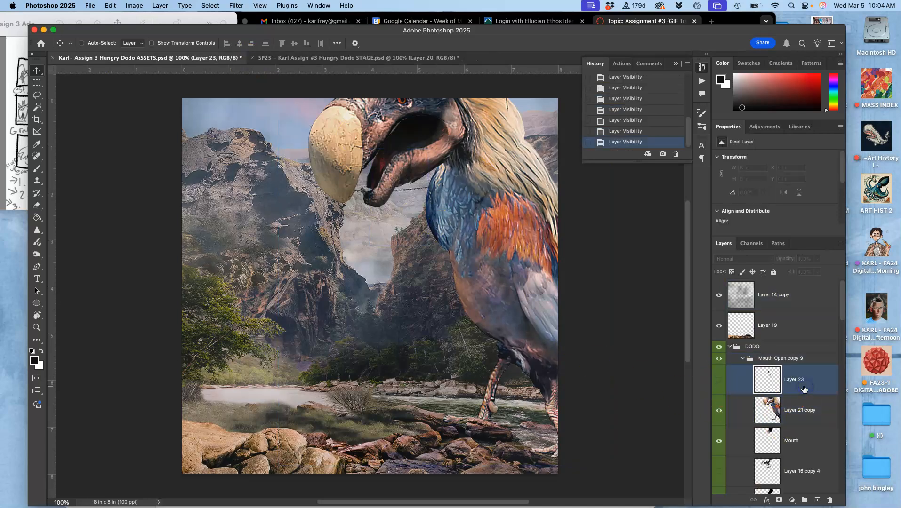
# Step: Delete Layer 23 and Layer 16 copy 4 from the Mouth Open copy 9 group
pyautogui.press('BackSpace')
pyautogui.click(795, 438)
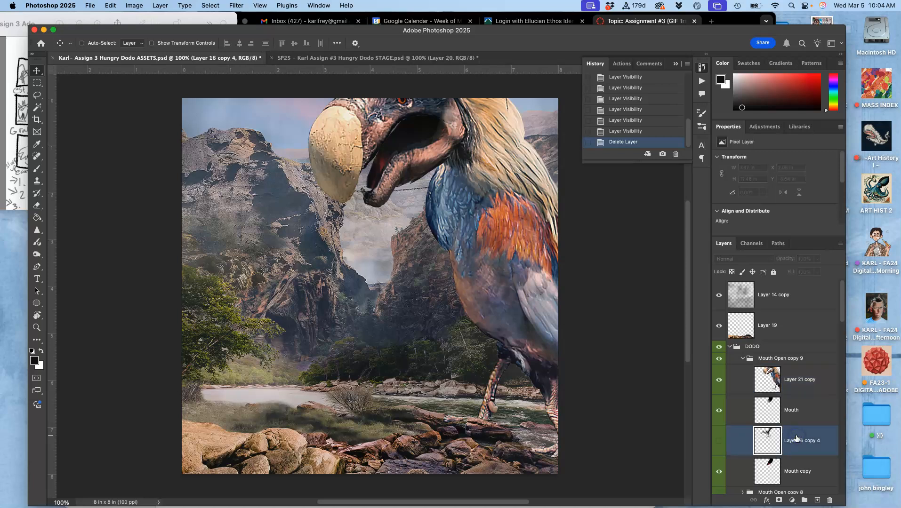
pyautogui.press('BackSpace')
# Step: Toggle the visibility of Layer 21 copy in the Mouth Open copy 9 group to check what it contains
pyautogui.click(780, 392)
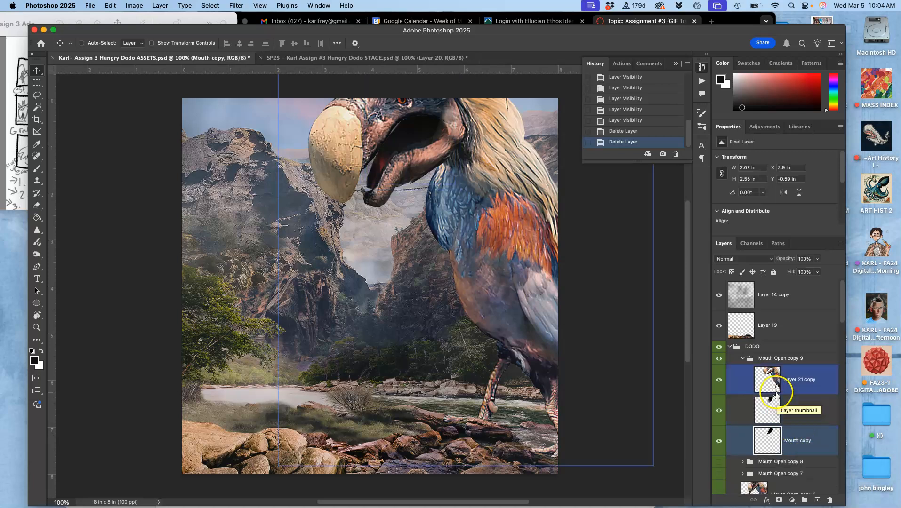
pyautogui.click(802, 420)
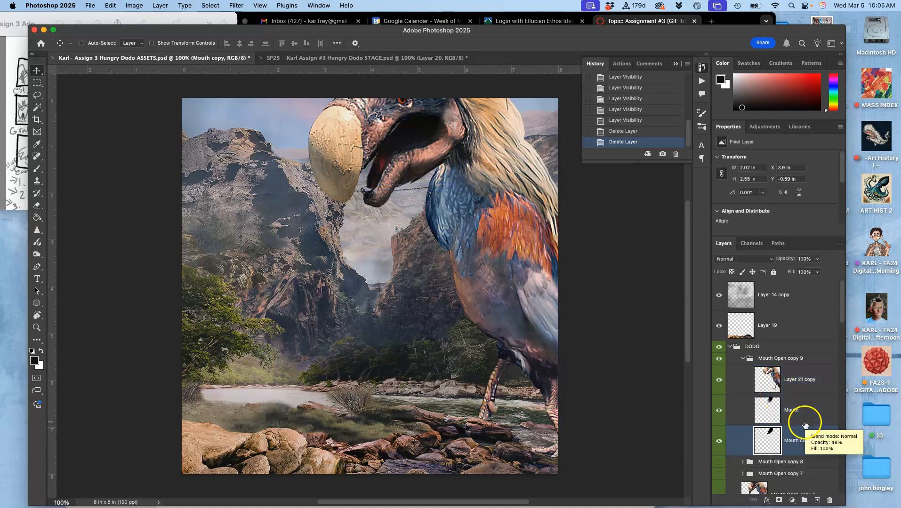
pyautogui.click(725, 380)
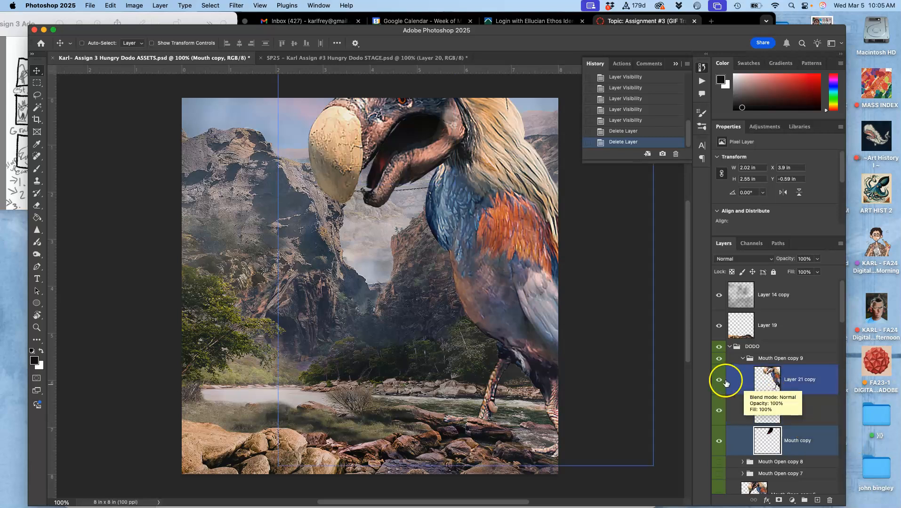
pyautogui.click(720, 381)
pyautogui.click(719, 381)
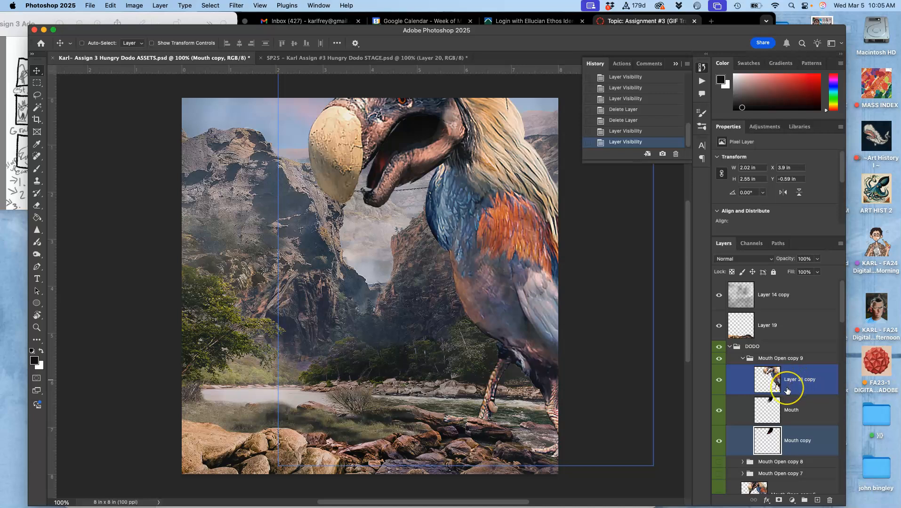
# Step: Duplicate the Mouth Open copy 2 group, which holds the separate lower jaw layer
pyautogui.scroll(-5, 788, 390)
pyautogui.scroll(-8, 787, 391)
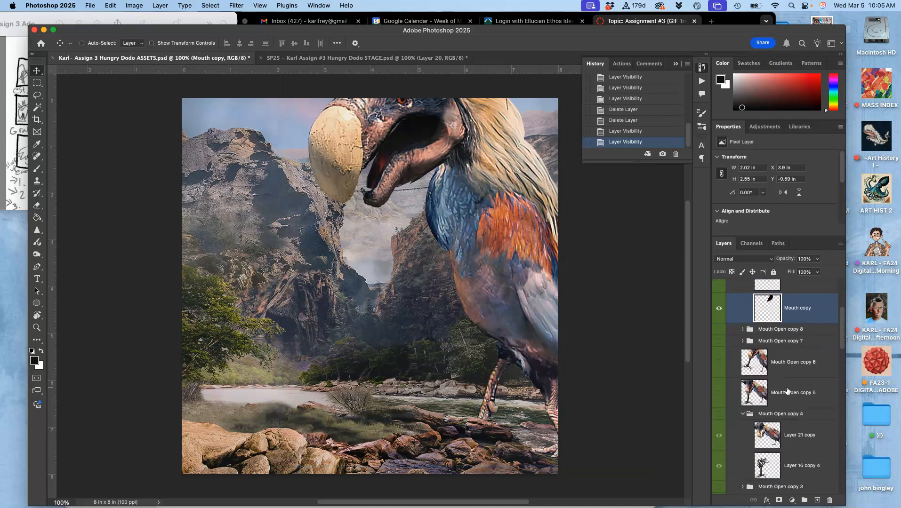
pyautogui.scroll(-2, 787, 390)
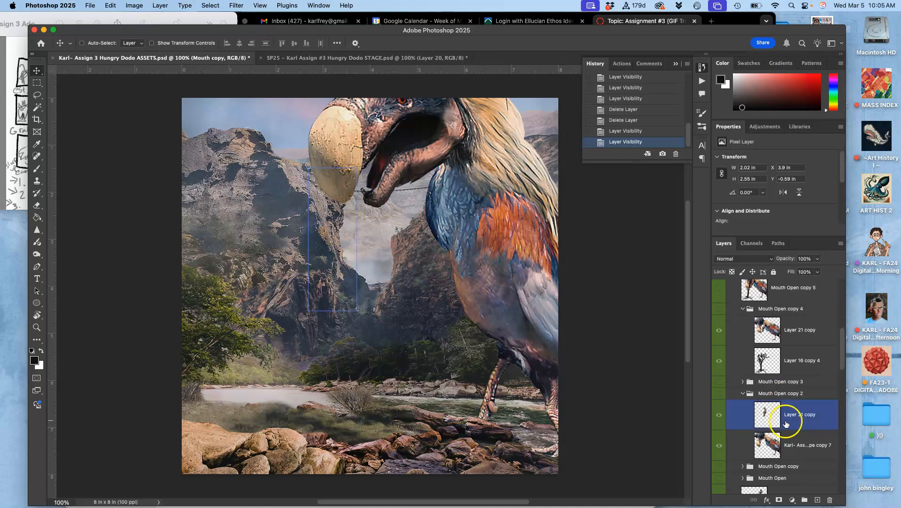
pyautogui.click(783, 394)
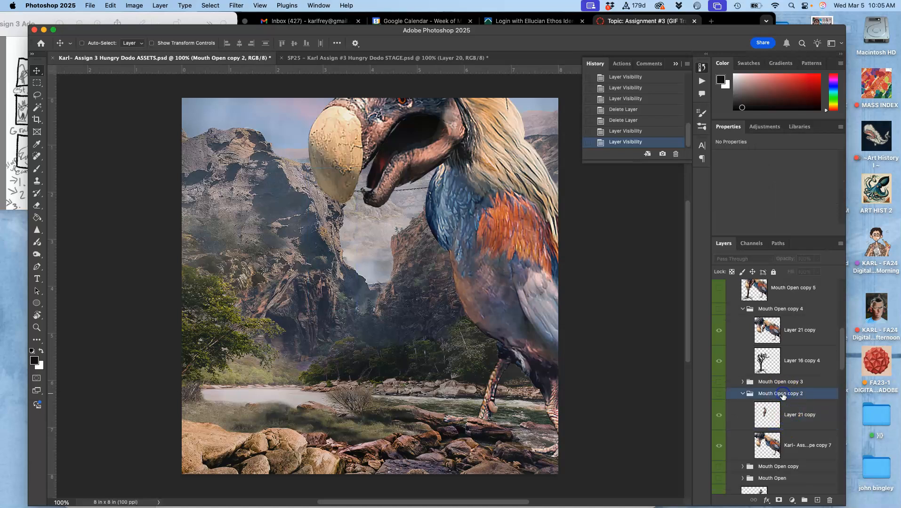
pyautogui.press('super+j')
# Step: Move the duplicated group up the layer stack to the top of the DODO group, directly above Mouth Open copy 9
pyautogui.press('super+bracketright')
pyautogui.press('super+bracketright')
pyautogui.press('super+bracketright')
pyautogui.press('super+bracketright')
pyautogui.press('super+bracketright')
pyautogui.press('super+bracketright')
pyautogui.press('super+bracketright')
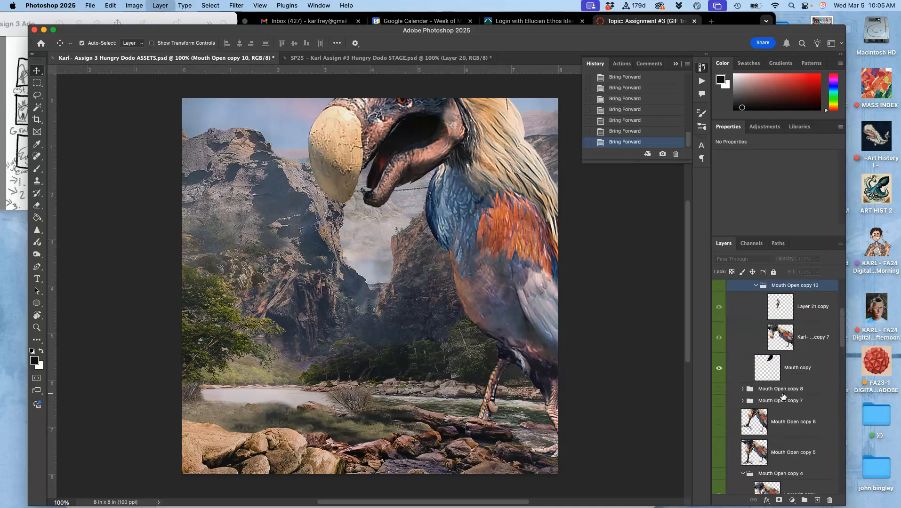
pyautogui.press('super+bracketright')
pyautogui.press('super+bracketright')
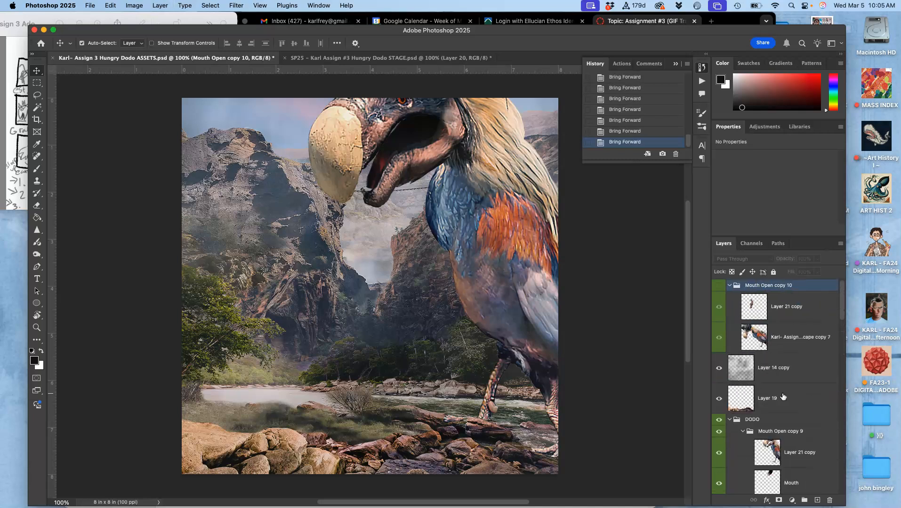
pyautogui.press('super+bracketleft')
pyautogui.press('super+bracketleft')
pyautogui.press('super+bracketleft')
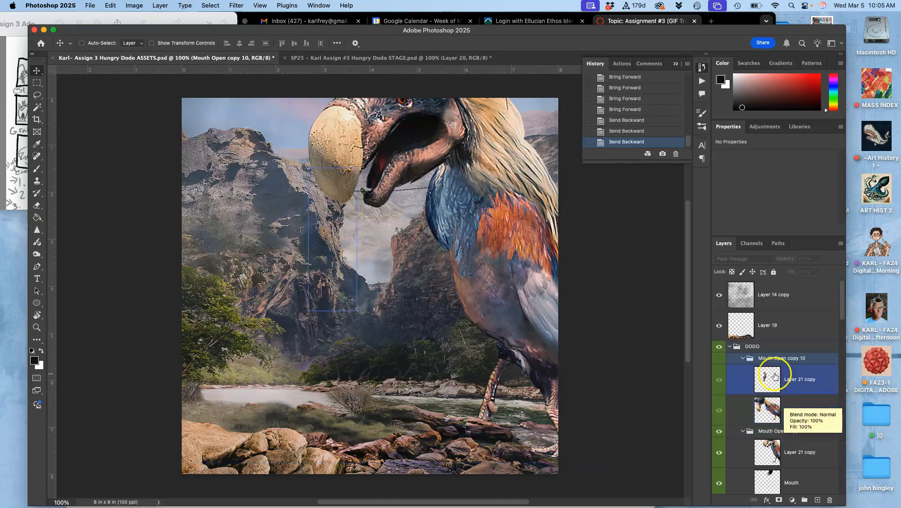
# Step: Show the Mouth Open copy 10 group and delete its dodo body layer ending in copy 7, keeping only the jaw layer
pyautogui.click(745, 361)
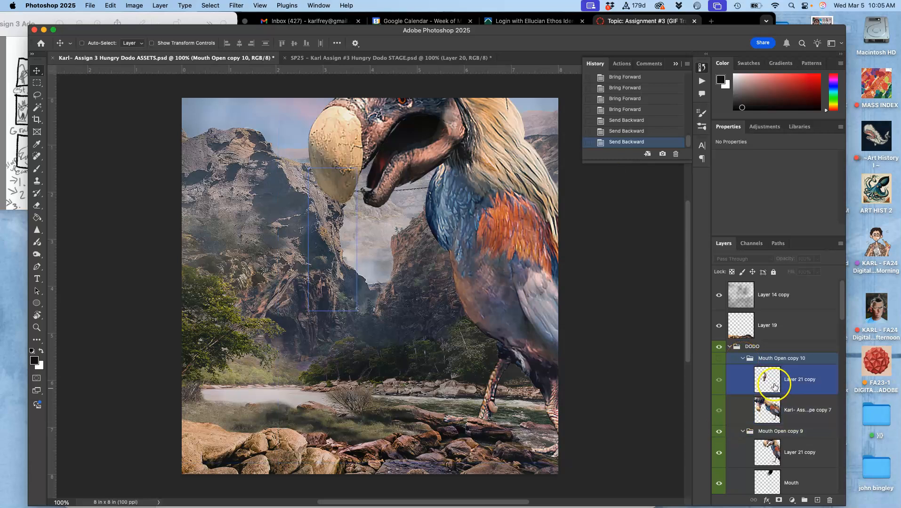
pyautogui.click(718, 358)
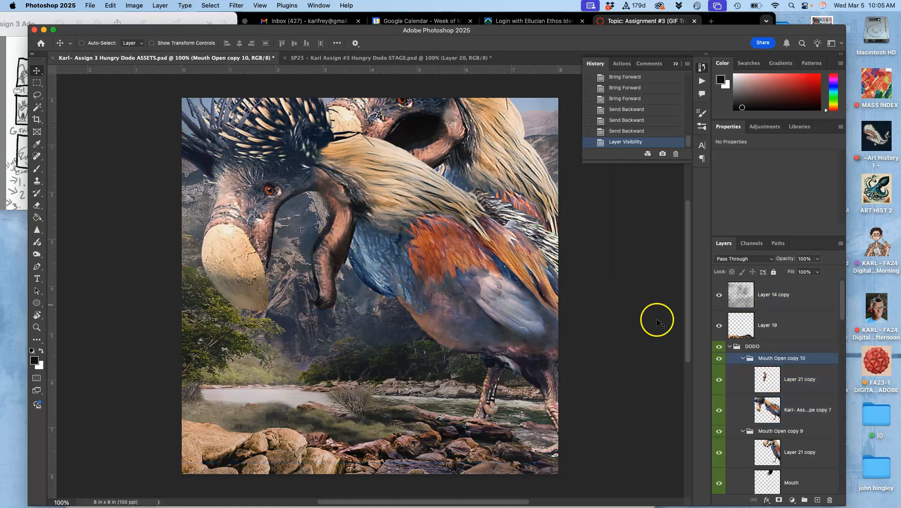
pyautogui.click(772, 410)
pyautogui.press('Delete')
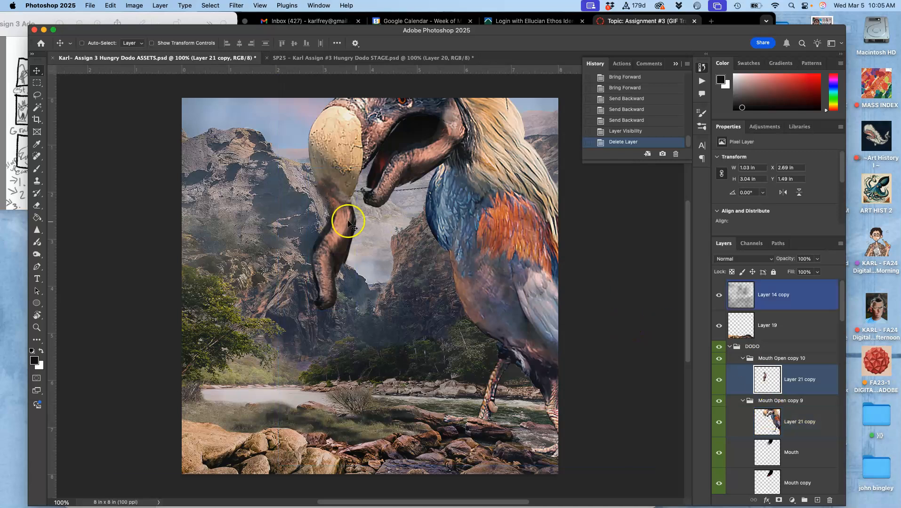
# Step: Move the separate lower jaw of Mouth Open copy 10 over to the back of the dodo's open mouth
pyautogui.moveTo(331, 240); pyautogui.dragTo(434, 155)
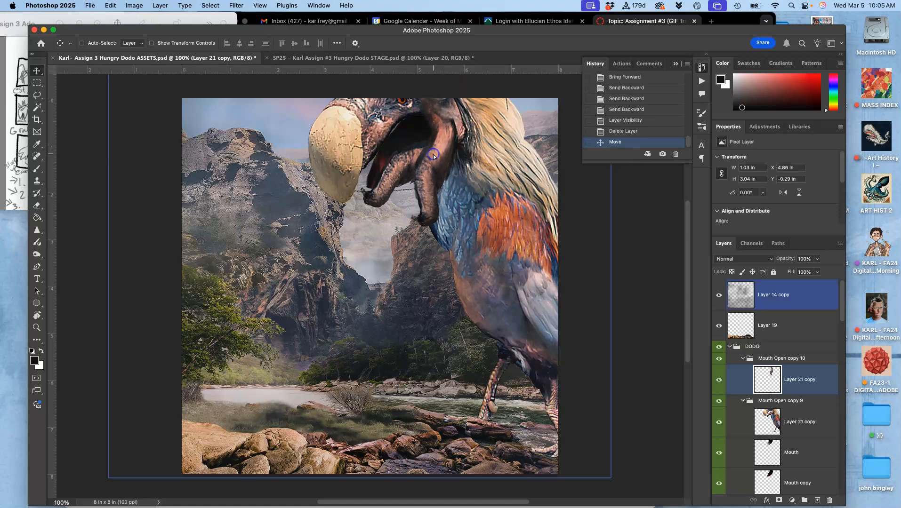
pyautogui.scroll(5, 433, 170)
pyautogui.moveTo(414, 211); pyautogui.dragTo(428, 220)
# Step: Rotate the lower jaw about 26° and reposition it over the dodo's existing lower jaw with Free Transform
pyautogui.press('super+t')
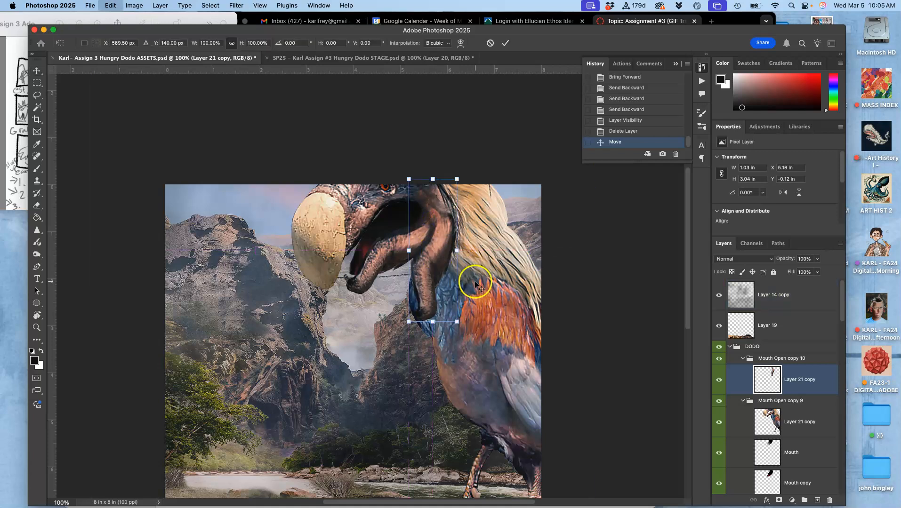
pyautogui.moveTo(466, 329); pyautogui.dragTo(429, 338)
pyautogui.moveTo(434, 250); pyautogui.dragTo(424, 250)
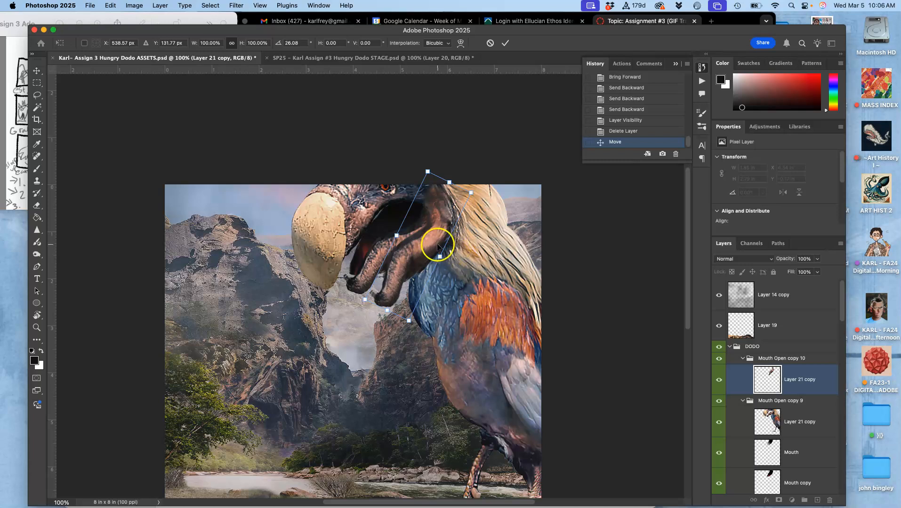
pyautogui.moveTo(435, 243); pyautogui.dragTo(427, 233)
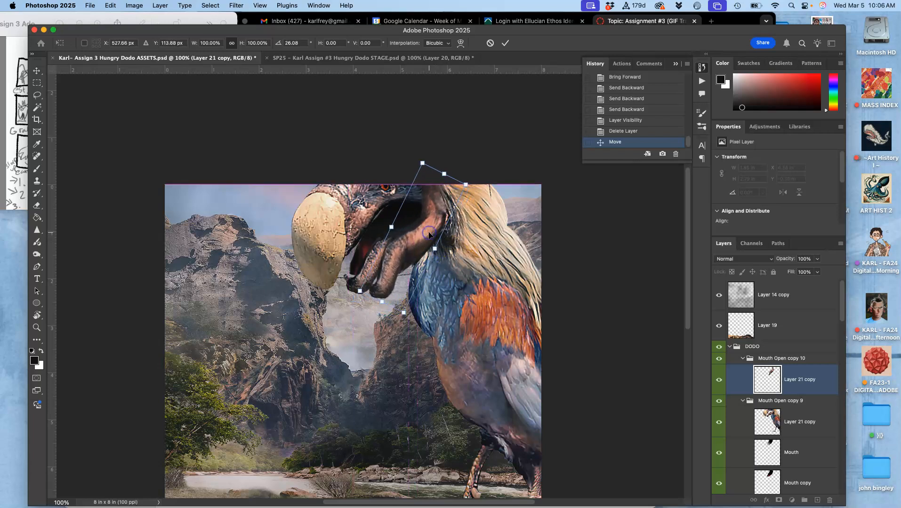
pyautogui.press('Return')
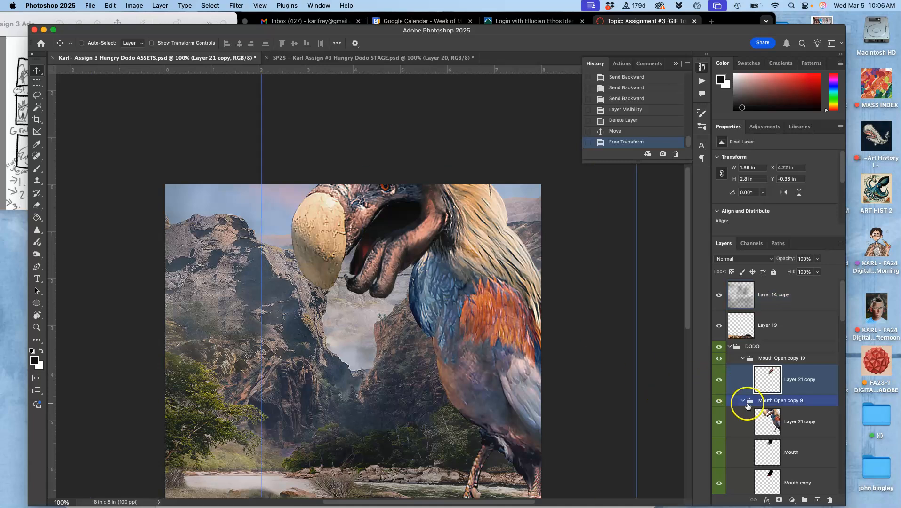
# Step: Lasso the old lower jaw on Layer 21 copy of Mouth Open copy 9, clear it, and deselect
pyautogui.click(772, 422)
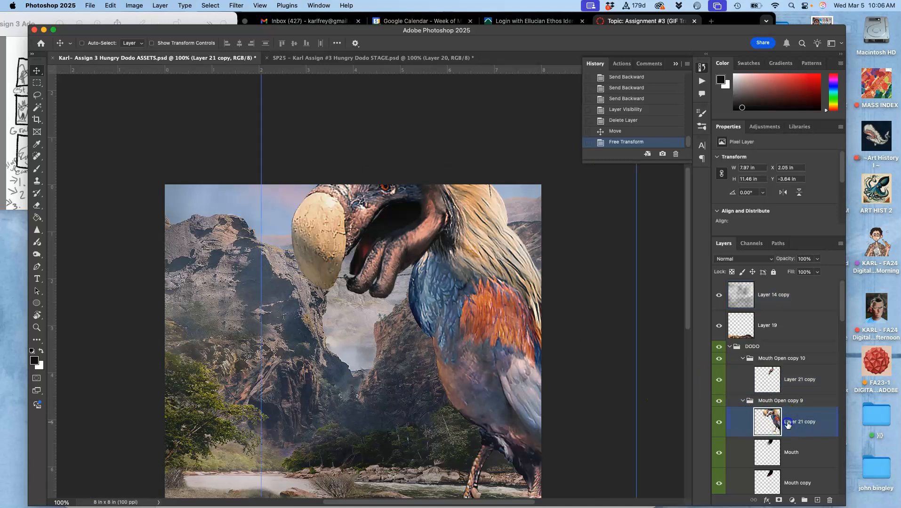
pyautogui.click(37, 94)
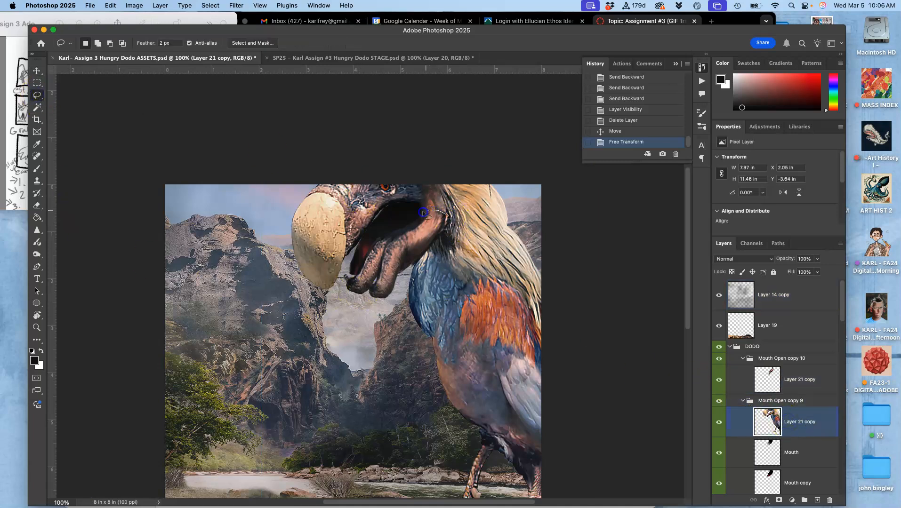
pyautogui.moveTo(340, 288)
pyautogui.mouseDown()
pyautogui.moveTo(393, 309)
pyautogui.moveTo(450, 227)
pyautogui.mouseUp()
pyautogui.click(455, 244)
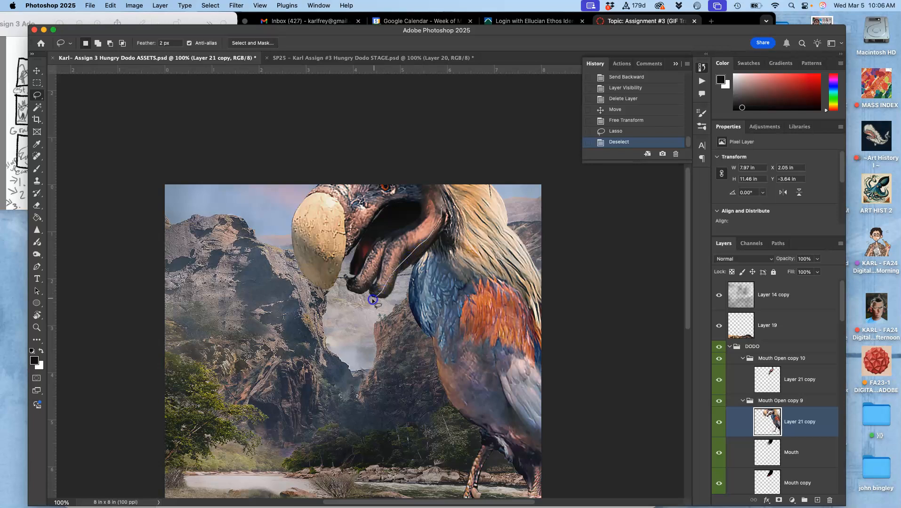
pyautogui.moveTo(388, 223); pyautogui.dragTo(394, 219)
pyautogui.press('Delete')
pyautogui.click(395, 314)
# Step: Toggle the Mouth and Mouth copy layers in Mouth Open copy 9 to check what each contributes
pyautogui.click(719, 453)
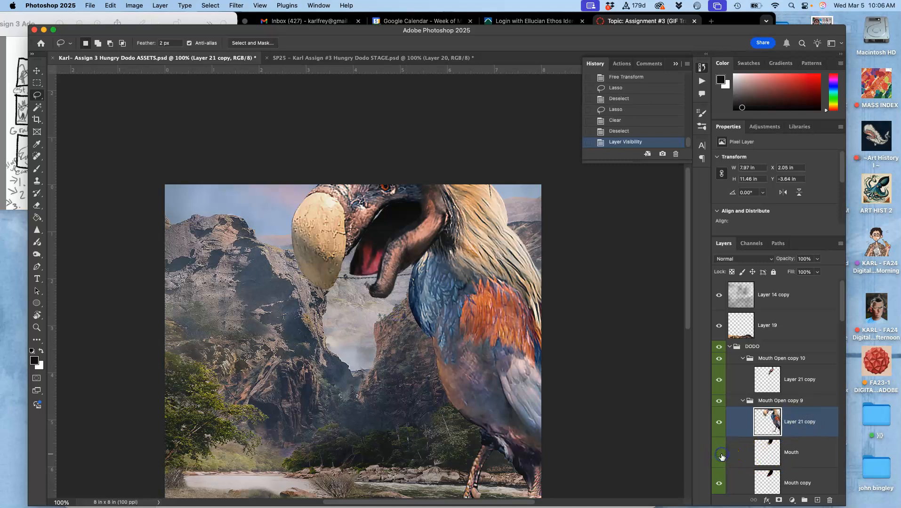
pyautogui.click(719, 455)
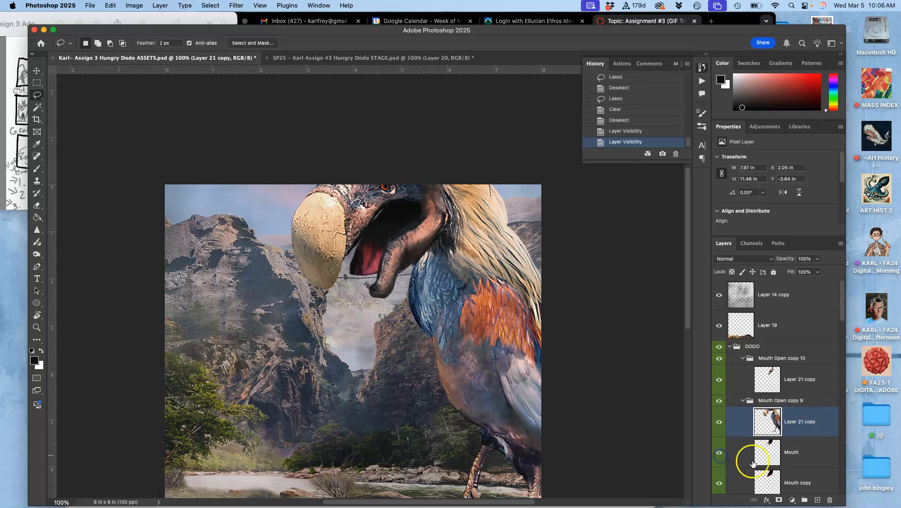
pyautogui.click(719, 483)
pyautogui.click(719, 483)
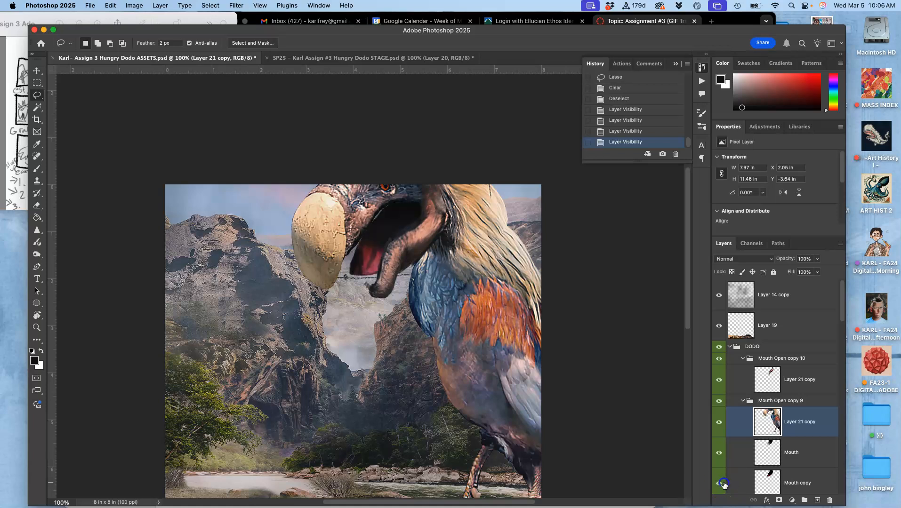
# Step: Rotate the Mouth copy layer about -18.8° and warp it to fit the mouth interior behind the new jaw
pyautogui.click(804, 479)
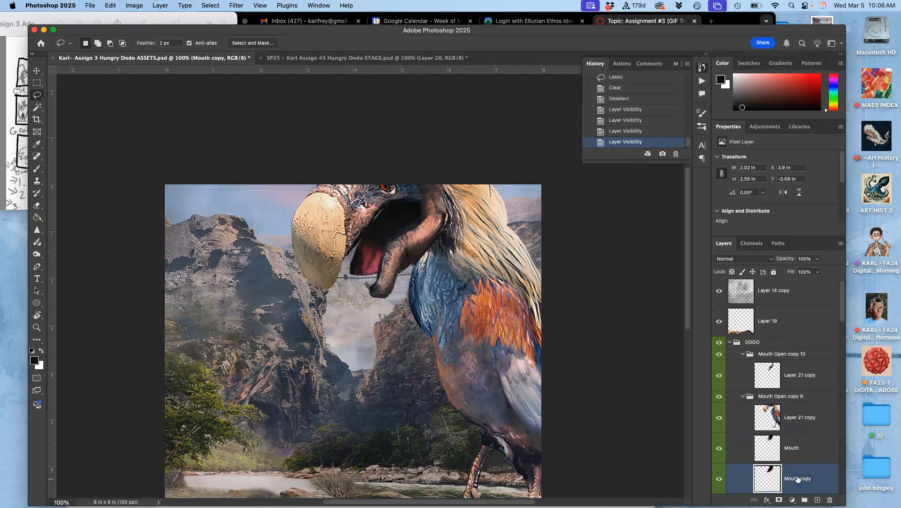
pyautogui.press('super+t')
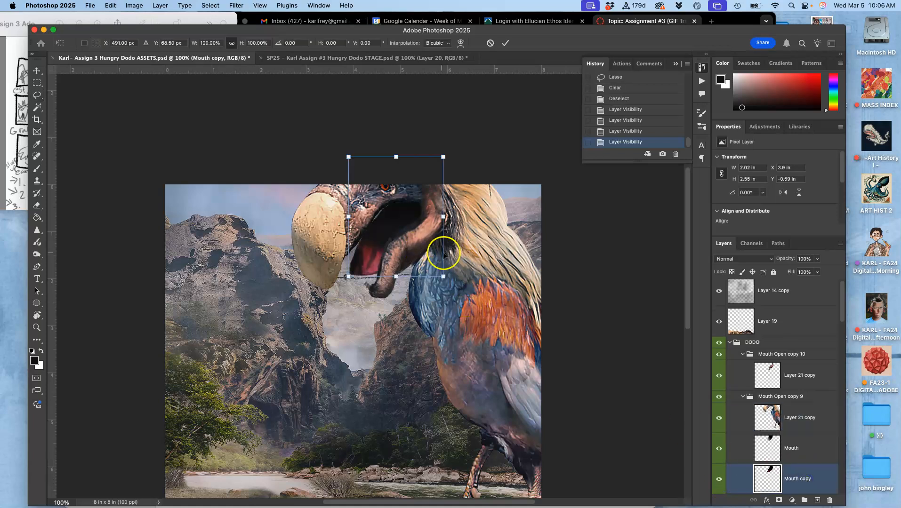
pyautogui.moveTo(452, 252); pyautogui.dragTo(451, 231)
pyautogui.scroll(3, 378, 221)
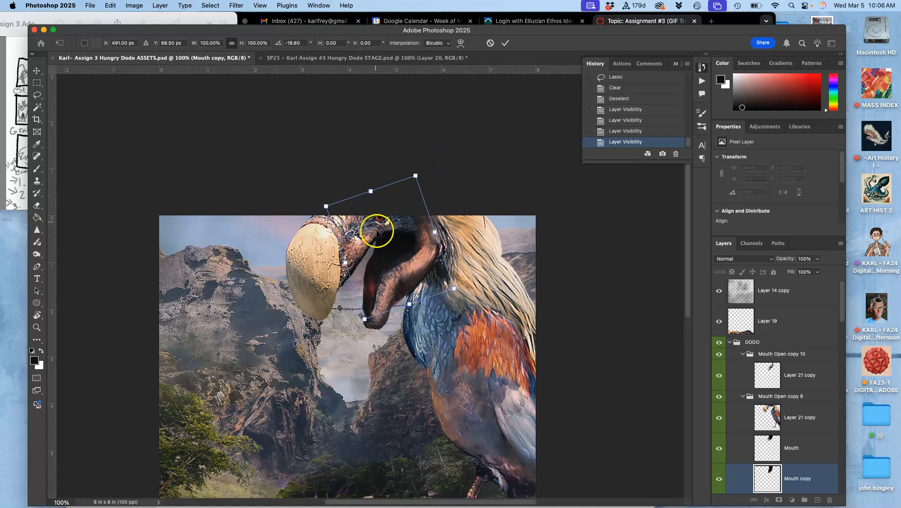
pyautogui.rightClick(377, 233)
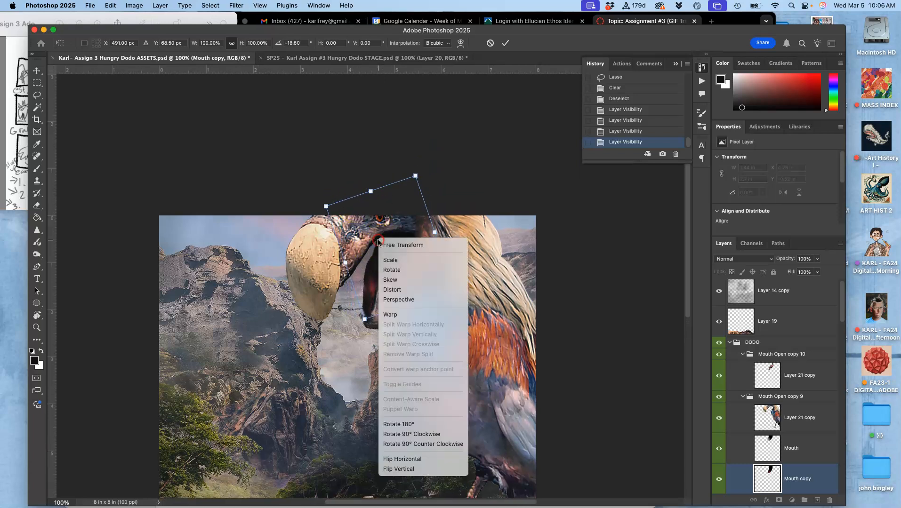
pyautogui.click(403, 319)
pyautogui.moveTo(396, 267); pyautogui.dragTo(418, 276)
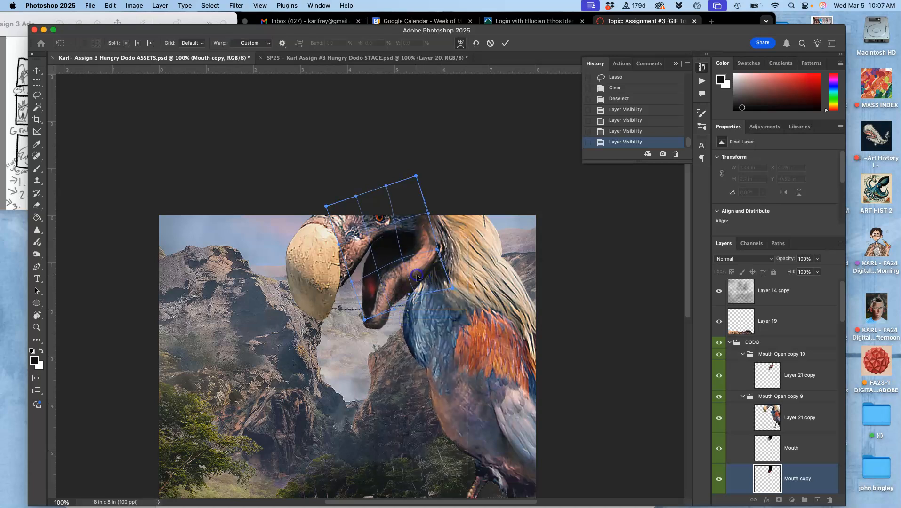
pyautogui.press('Return')
# Step: Try deleting the Mouth layer in the Mouth Open copy 9 group, and undo the deletion
pyautogui.click(803, 447)
pyautogui.press('Delete')
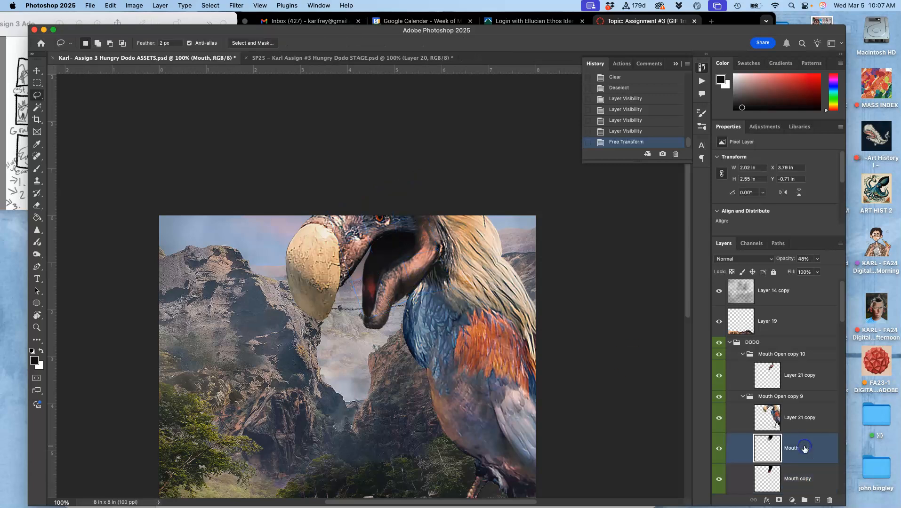
pyautogui.press('super+minus')
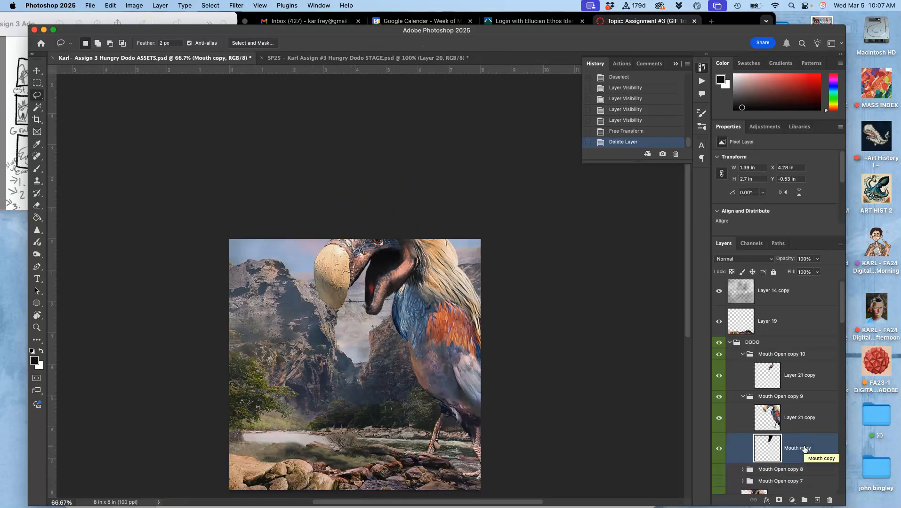
pyautogui.press('super+z')
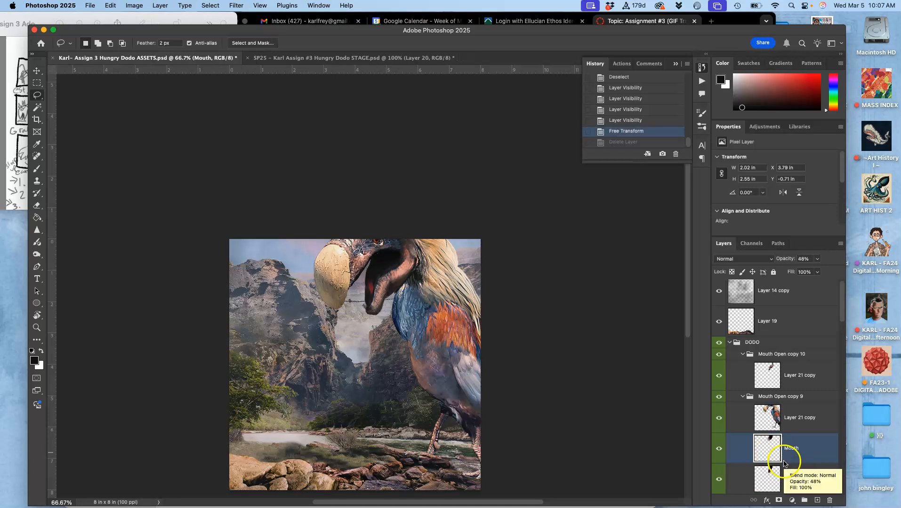
pyautogui.scroll(-1, 774, 452)
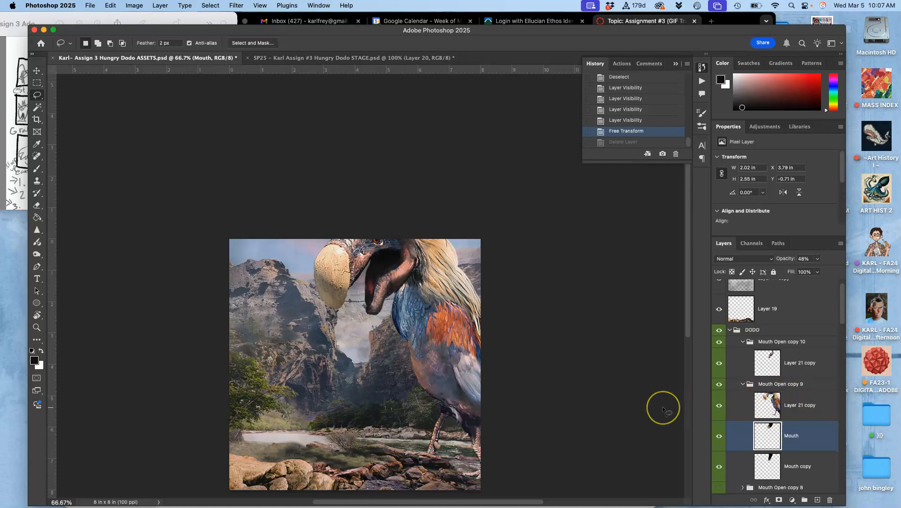
pyautogui.press('super+equal')
pyautogui.press('super+minus')
pyautogui.press('super+minus')
pyautogui.click(673, 429)
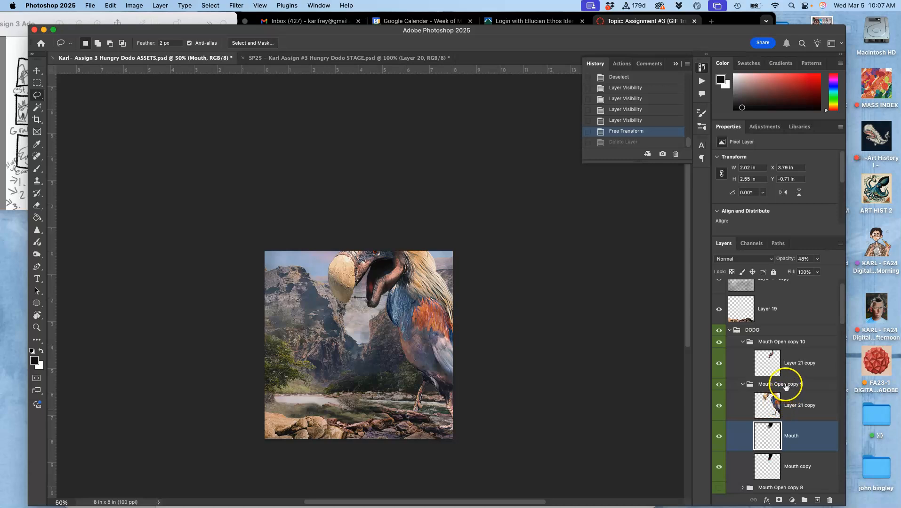
# Step: Duplicate the Mouth Open copy 10 and Mouth Open copy 9 groups together and merge the duplicates into a single layer
pyautogui.click(772, 343)
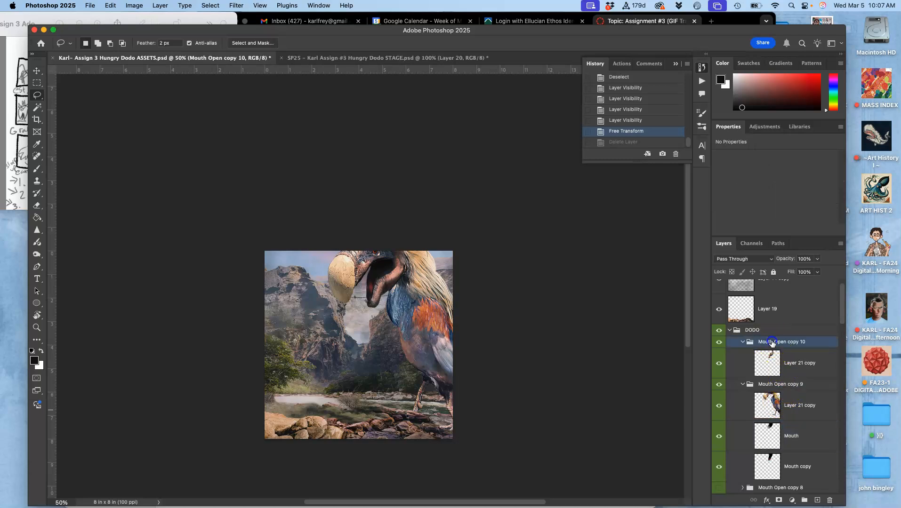
pyautogui.keyDown('shift'); pyautogui.click(769, 385); pyautogui.keyUp('shift')
pyautogui.moveTo(770, 385); pyautogui.dragTo(779, 344)
pyautogui.rightClick(778, 344)
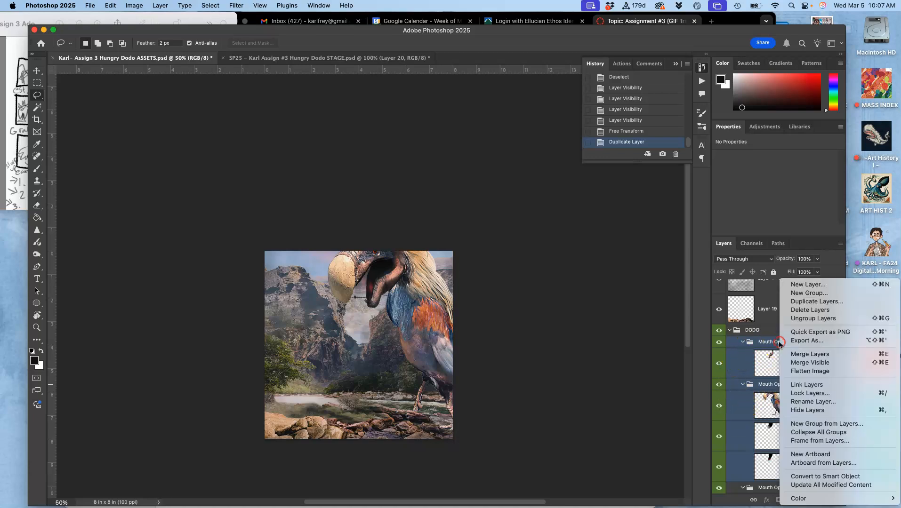
pyautogui.click(801, 354)
# Step: Hide the original Mouth Open copy 10 and copy 9 groups, collapse copy 10, and toggle the merged dodo layer's visibility to check it
pyautogui.click(719, 373)
pyautogui.click(719, 415)
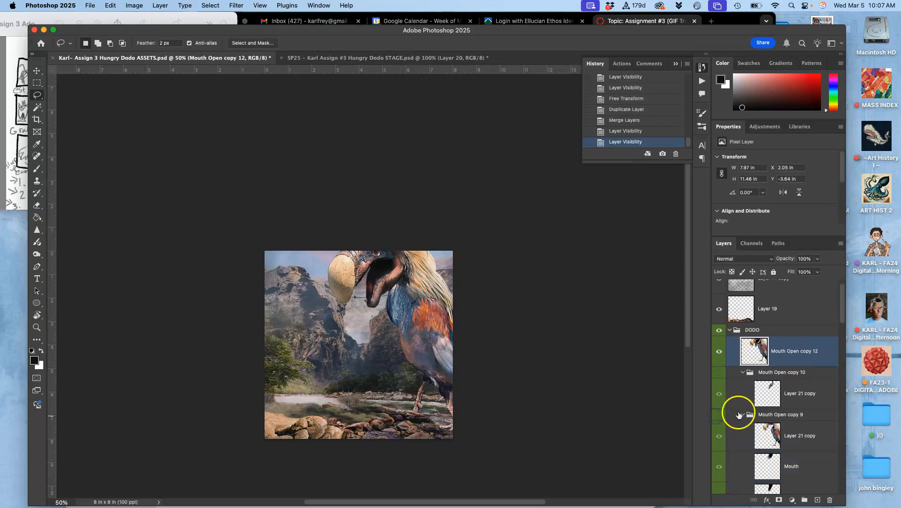
pyautogui.click(738, 414)
pyautogui.click(743, 372)
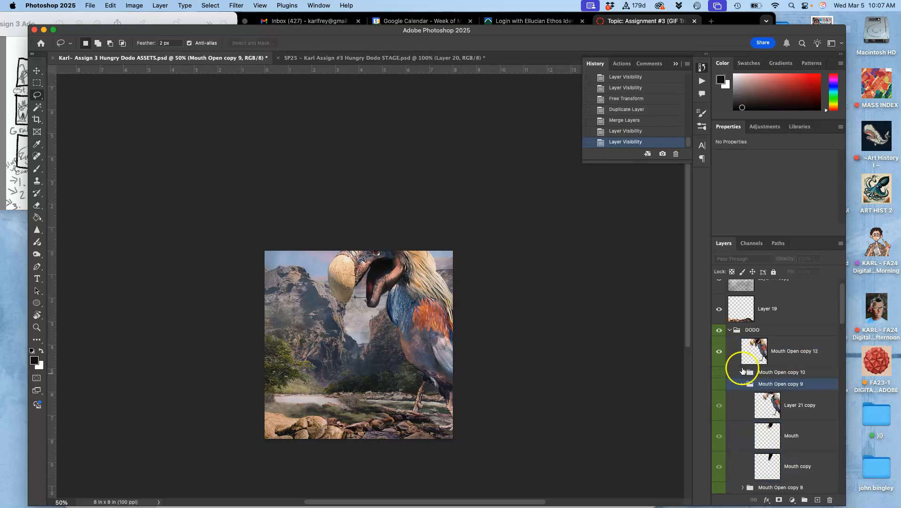
pyautogui.click(719, 352)
pyautogui.click(718, 352)
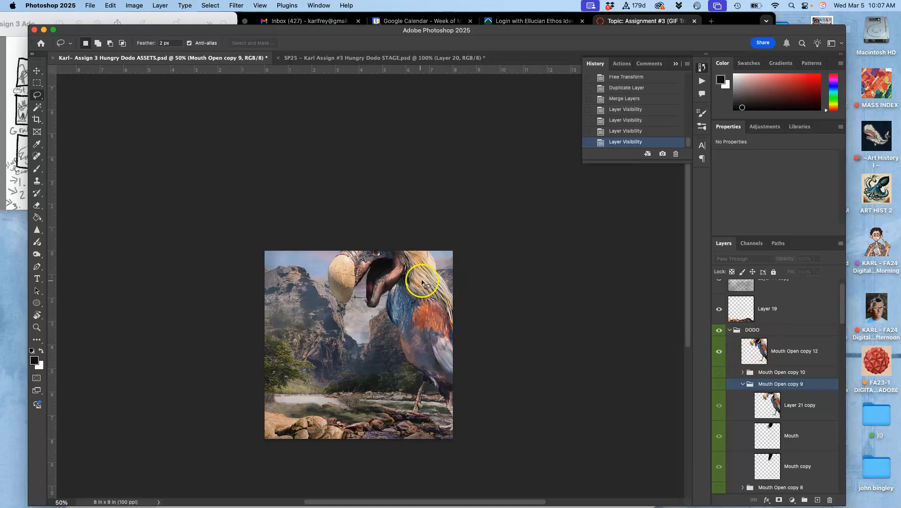
# Step: Start a Puppet Warp on the Mouth Open copy 12 layer and pin the dodo's neck, chest and both feet
pyautogui.click(771, 353)
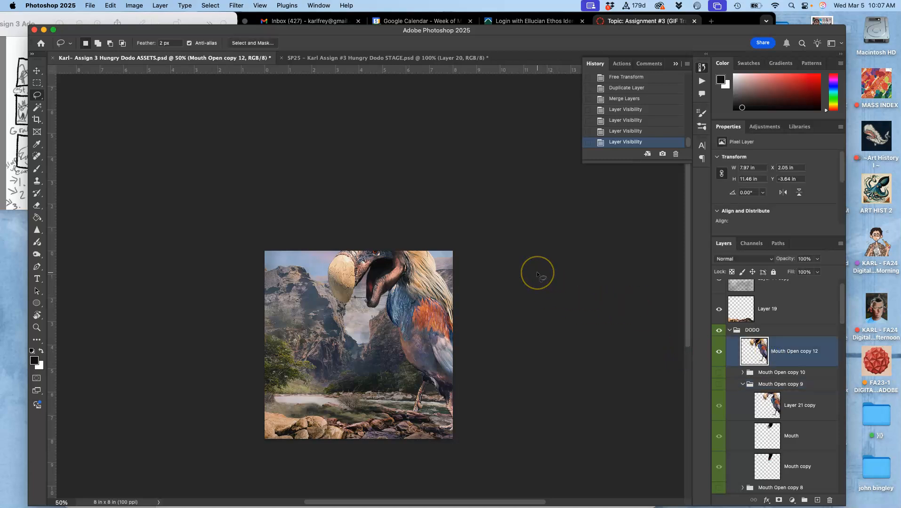
pyautogui.click(119, 6)
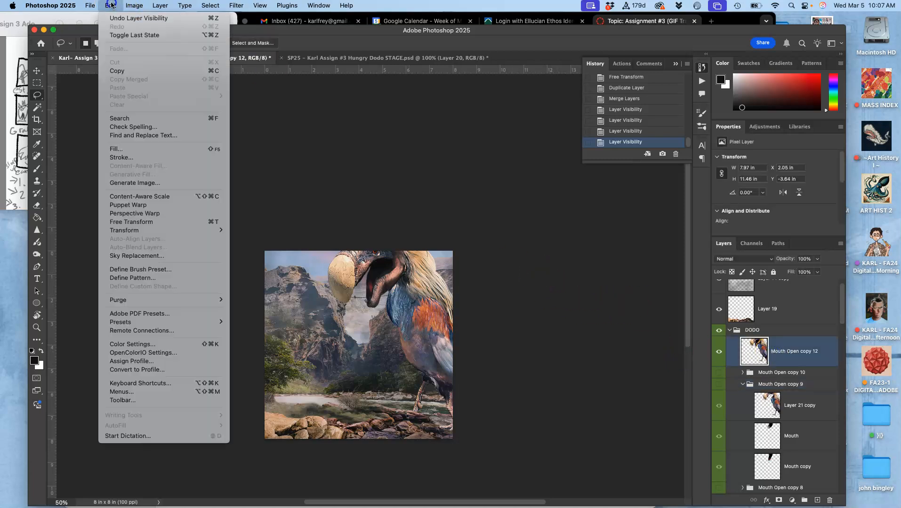
pyautogui.click(134, 205)
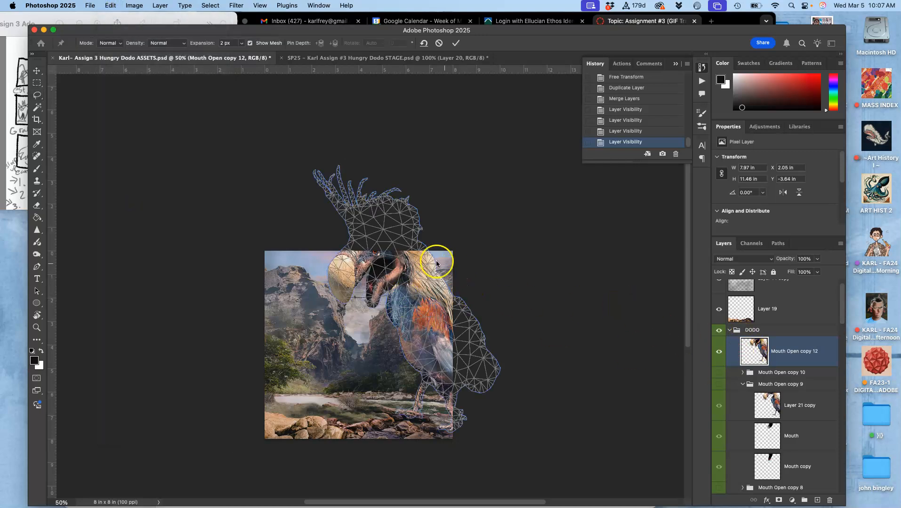
pyautogui.click(403, 253)
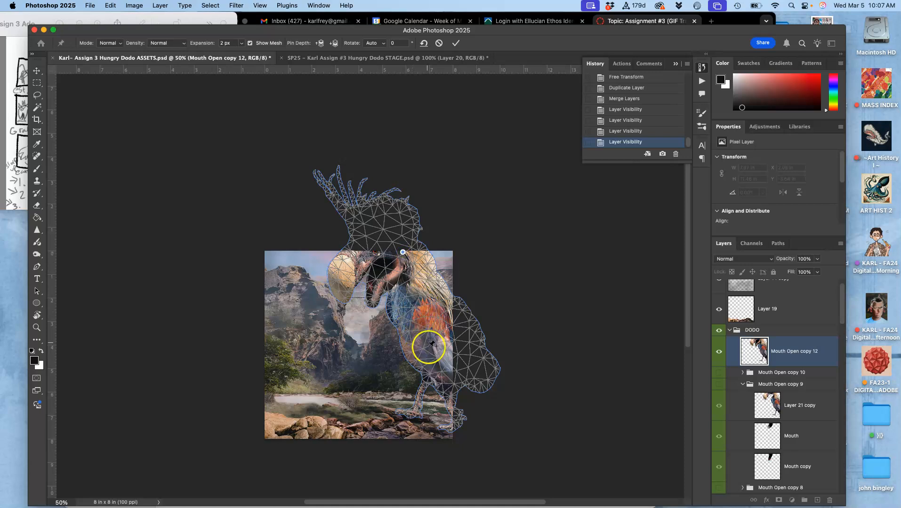
pyautogui.click(412, 413)
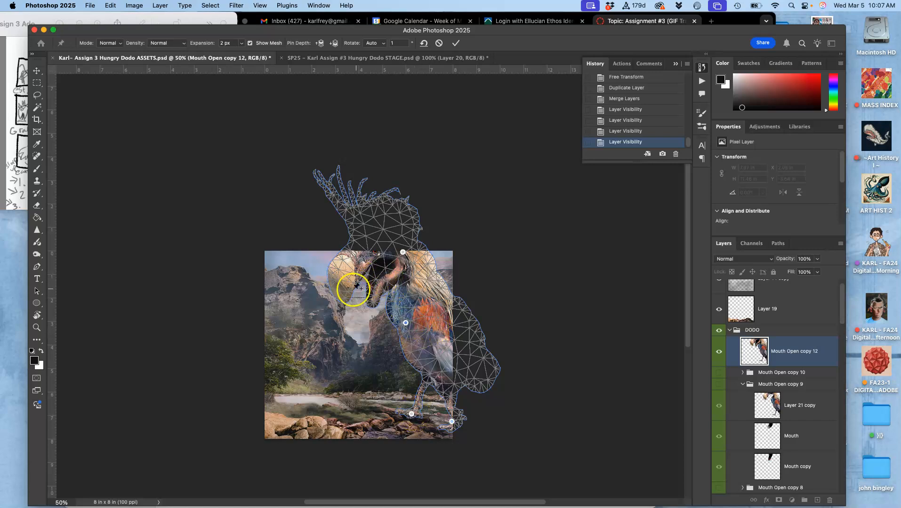
# Step: Bend the dodo's head down and forward with the neck pin, adjust the chest and leg pins, and apply the Puppet Warp
pyautogui.moveTo(403, 252); pyautogui.dragTo(361, 281)
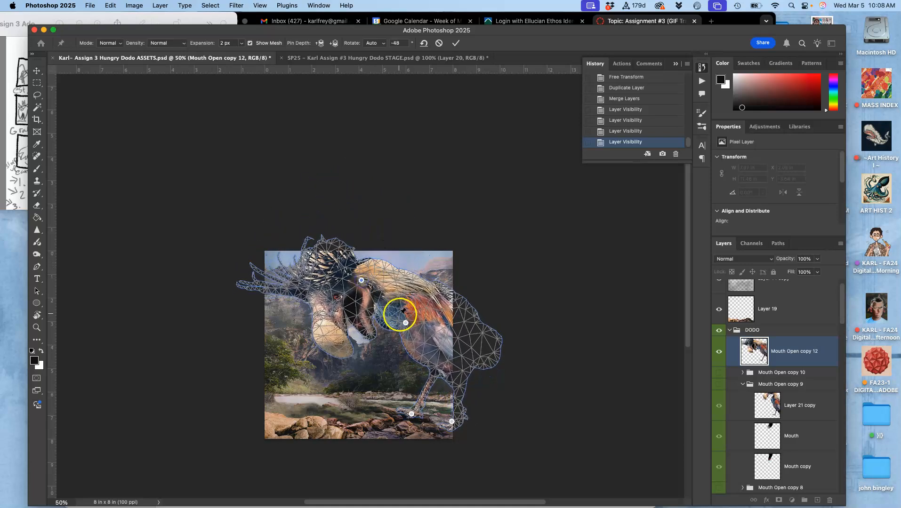
pyautogui.moveTo(406, 323); pyautogui.dragTo(398, 344)
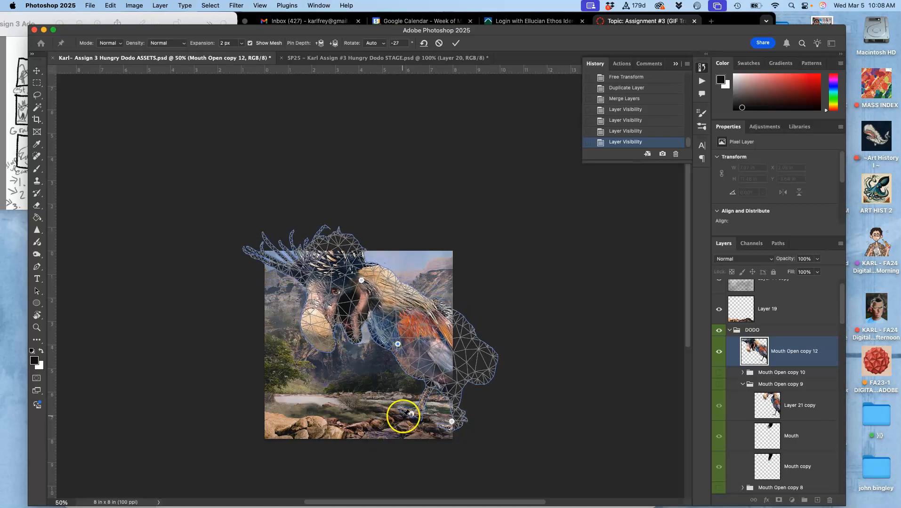
pyautogui.moveTo(410, 413); pyautogui.dragTo(421, 401)
pyautogui.moveTo(398, 345); pyautogui.dragTo(411, 330)
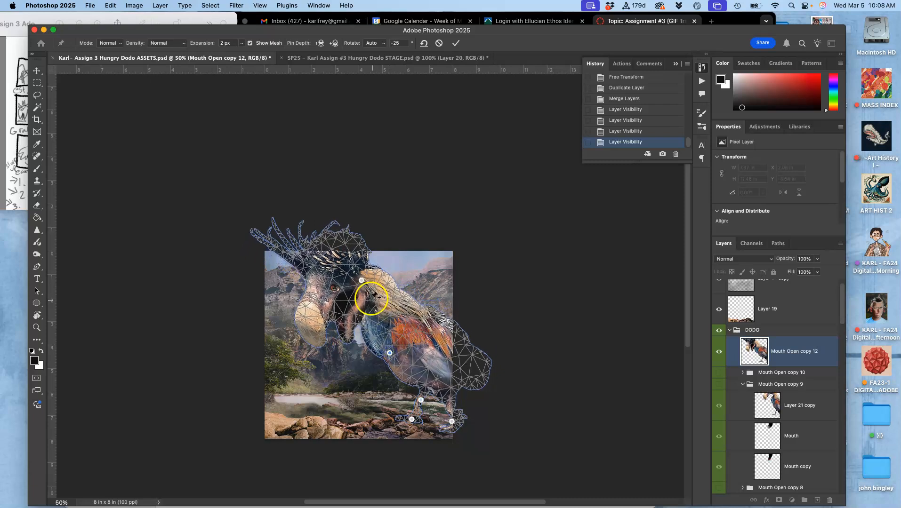
pyautogui.moveTo(361, 281); pyautogui.dragTo(351, 290)
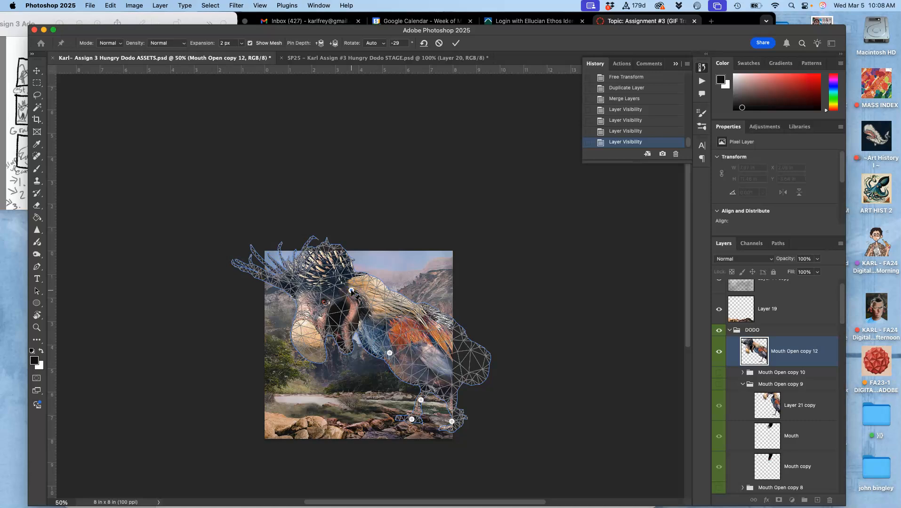
pyautogui.press('Return')
# Step: Try a free-transform warp pulling the dodo's beak area downward, undo it, and return to plain scaling
pyautogui.press('l')
pyautogui.press('super+t')
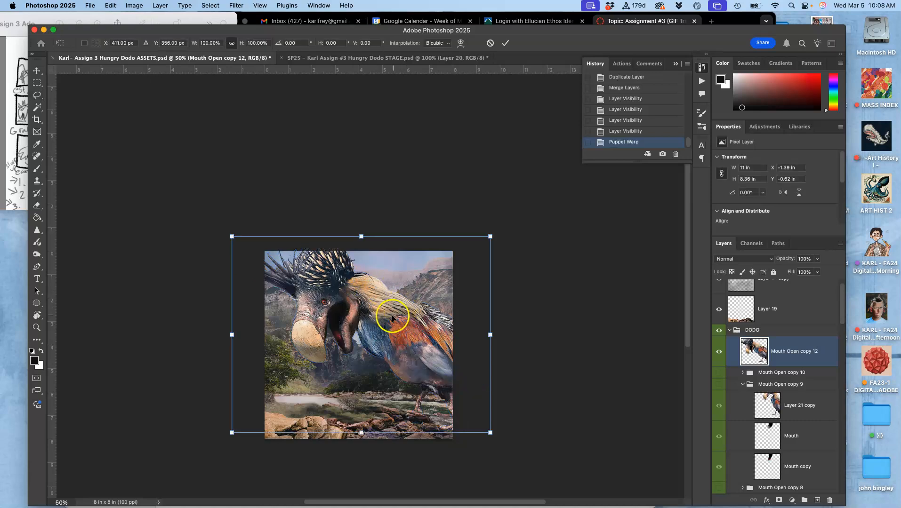
pyautogui.rightClick(393, 315)
pyautogui.click(401, 344)
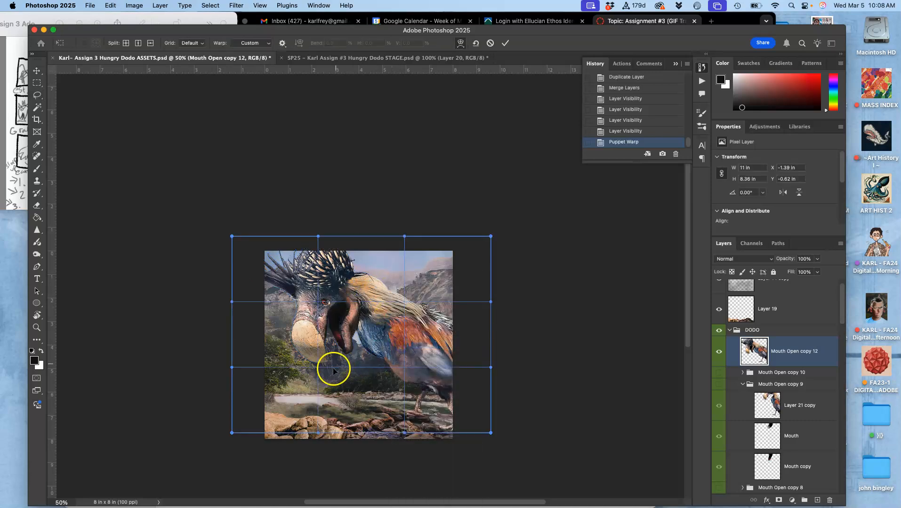
pyautogui.moveTo(315, 371); pyautogui.dragTo(307, 392)
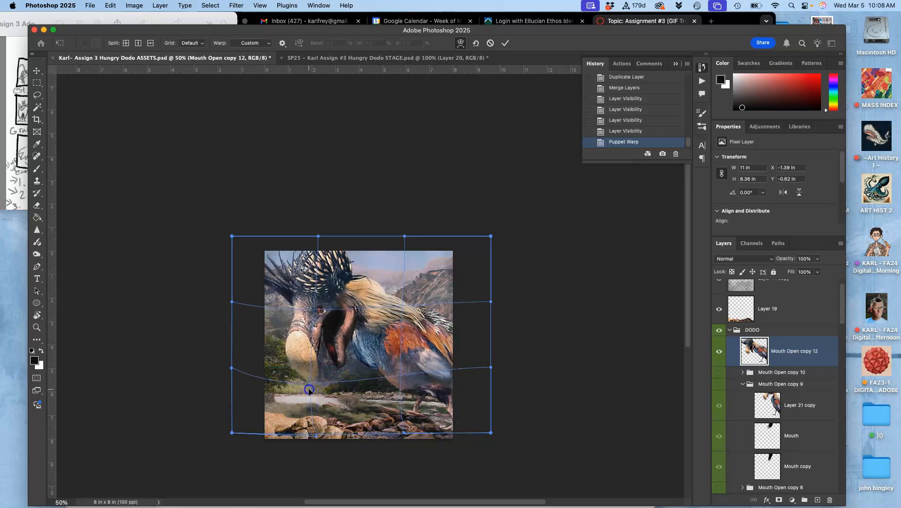
pyautogui.press('super+z')
pyautogui.rightClick(324, 380)
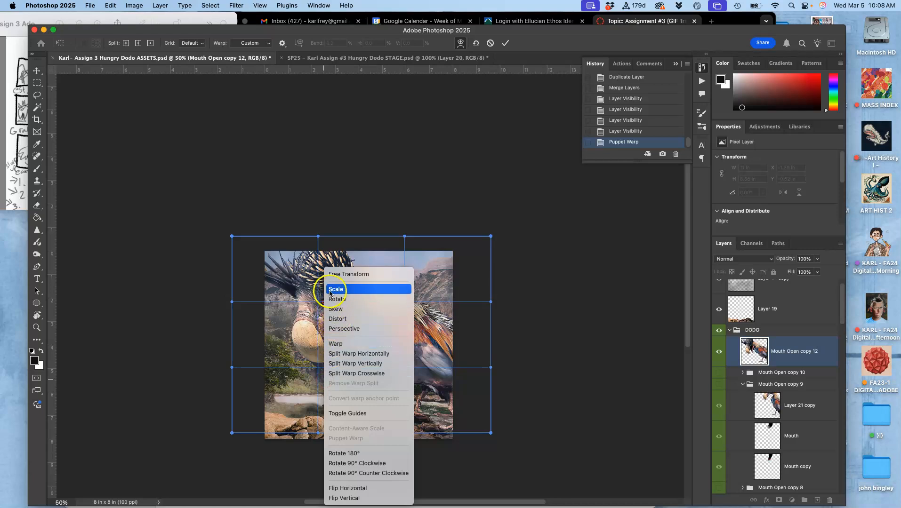
pyautogui.click(335, 289)
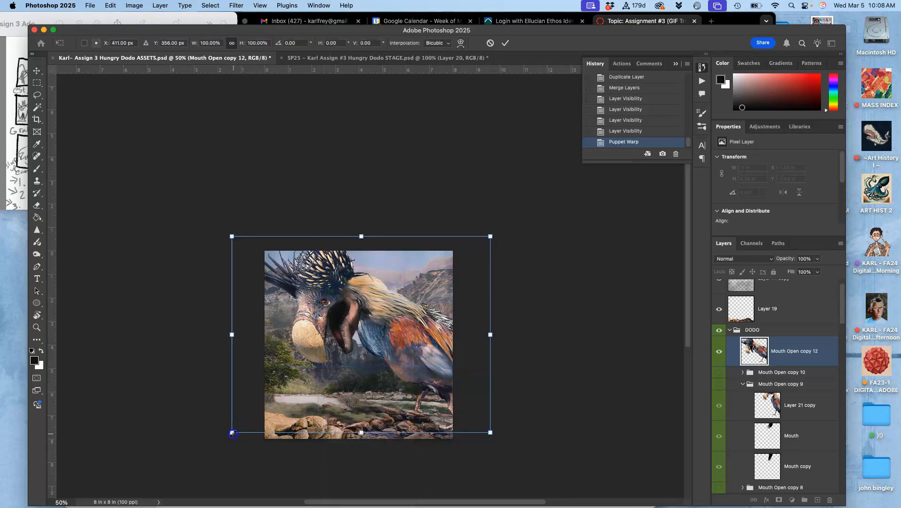
# Step: Distort the dodo layer by pulling its two head-side corners outward so the head grows larger, and apply the transform
pyautogui.rightClick(358, 353)
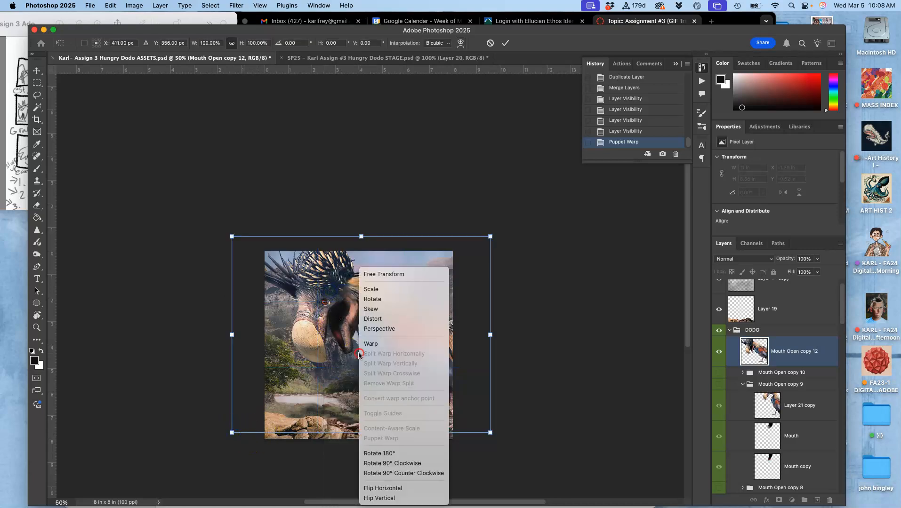
pyautogui.click(370, 319)
pyautogui.moveTo(231, 235); pyautogui.dragTo(229, 205)
pyautogui.moveTo(232, 432); pyautogui.dragTo(206, 493)
pyautogui.click(382, 273)
pyautogui.doubleClick(395, 296)
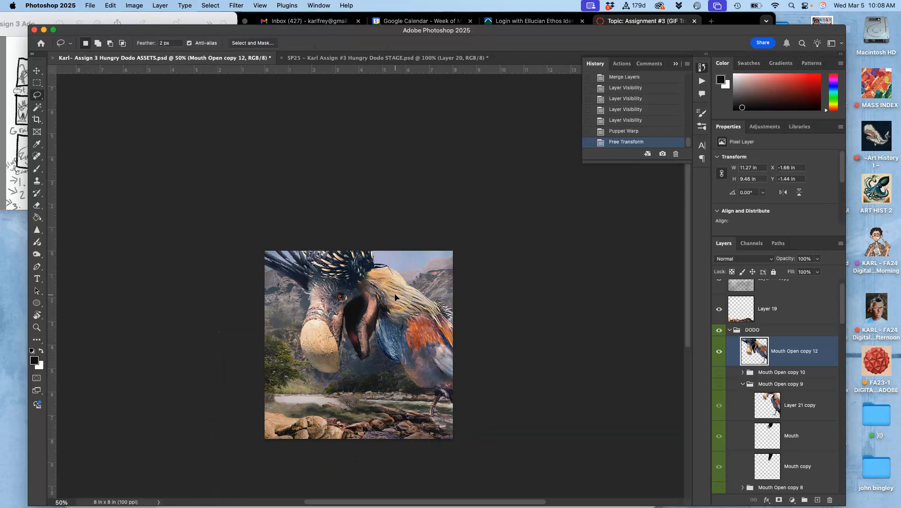
# Step: Compare the new dodo pose in the ASSETS document with the previous frame in the STAGE document
pyautogui.press('super+0')
pyautogui.click(373, 58)
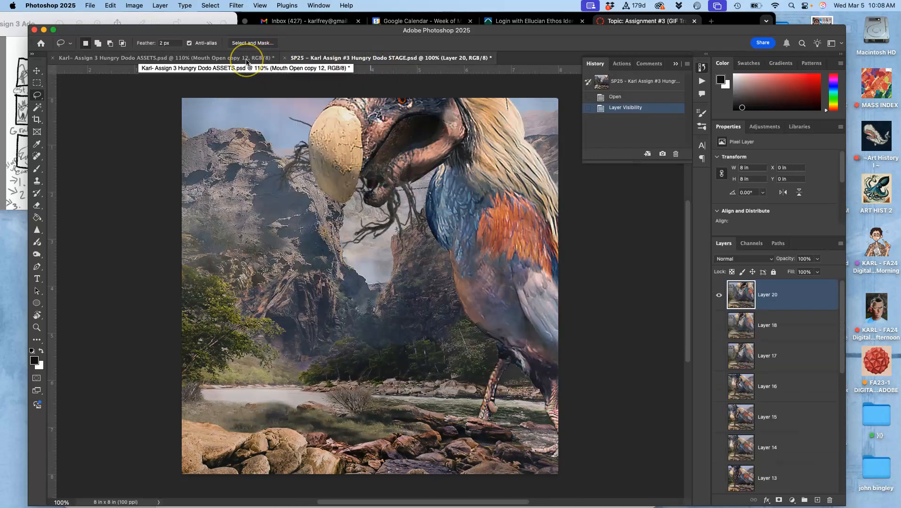
pyautogui.click(255, 99)
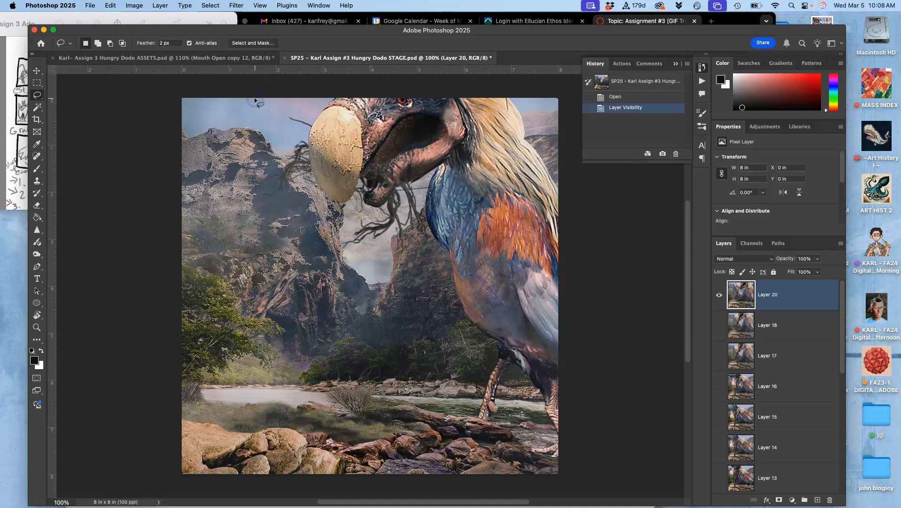
pyautogui.click(221, 59)
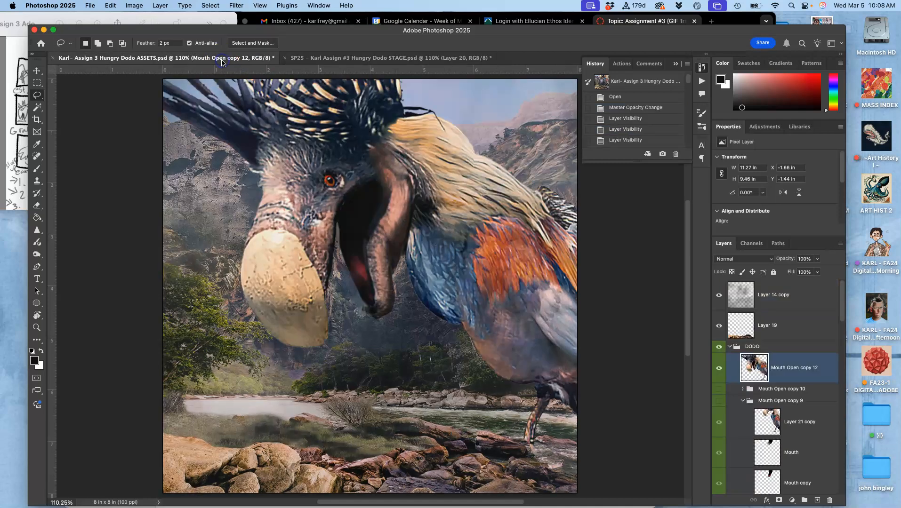
pyautogui.click(338, 59)
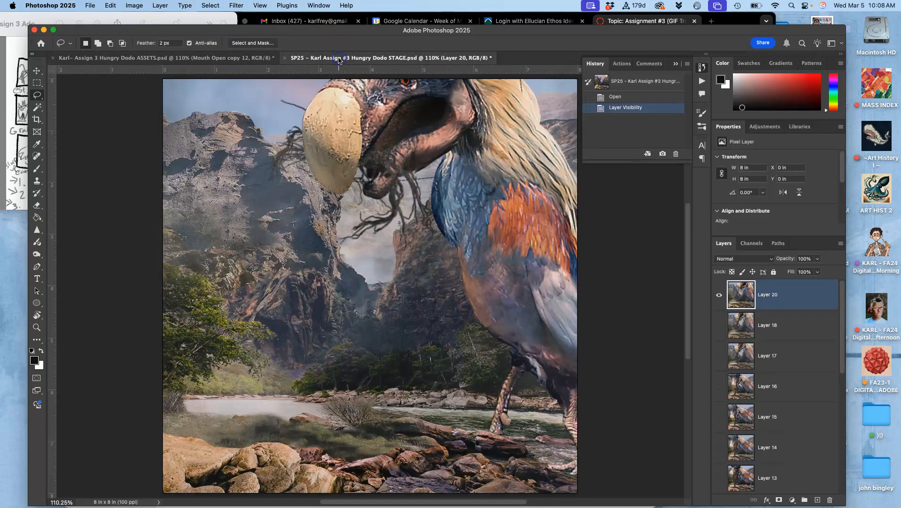
pyautogui.click(234, 59)
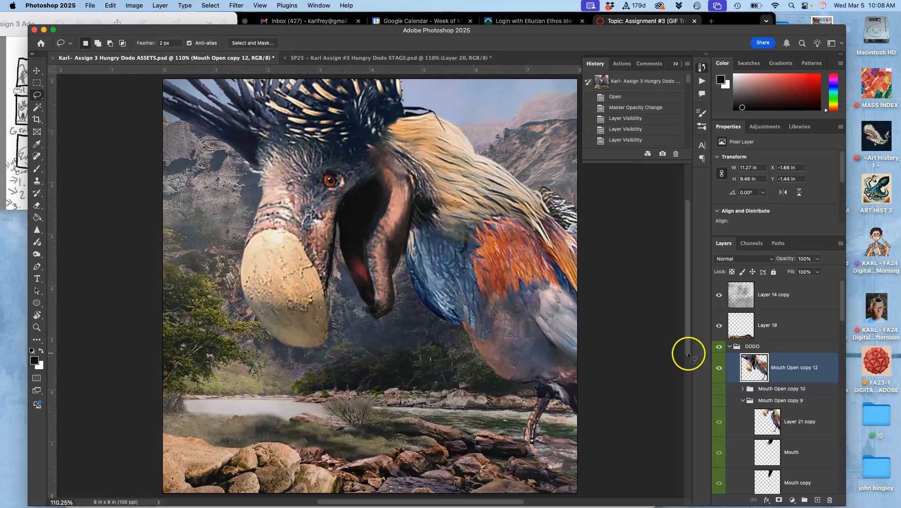
# Step: Move the dodo layer about 0.5 in left and compare its position with the previous STAGE frame
pyautogui.click(36, 71)
pyautogui.moveTo(430, 273); pyautogui.dragTo(414, 269)
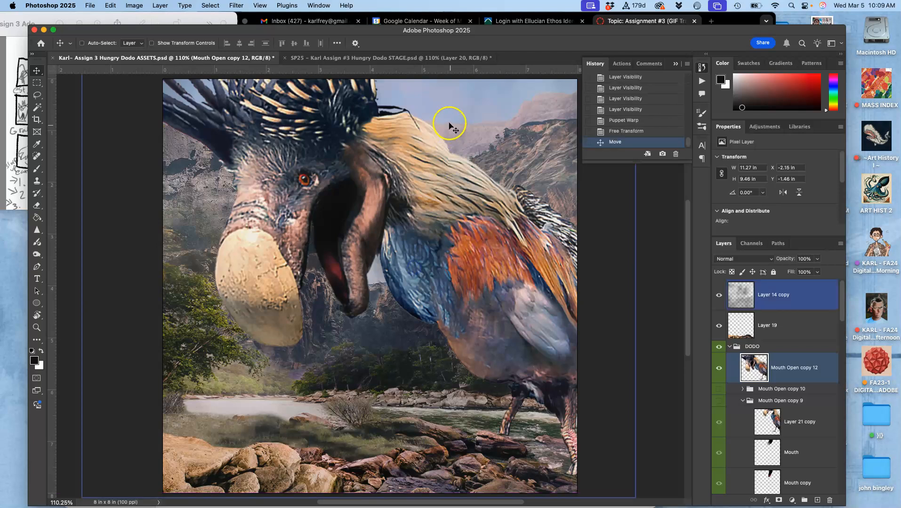
pyautogui.click(420, 60)
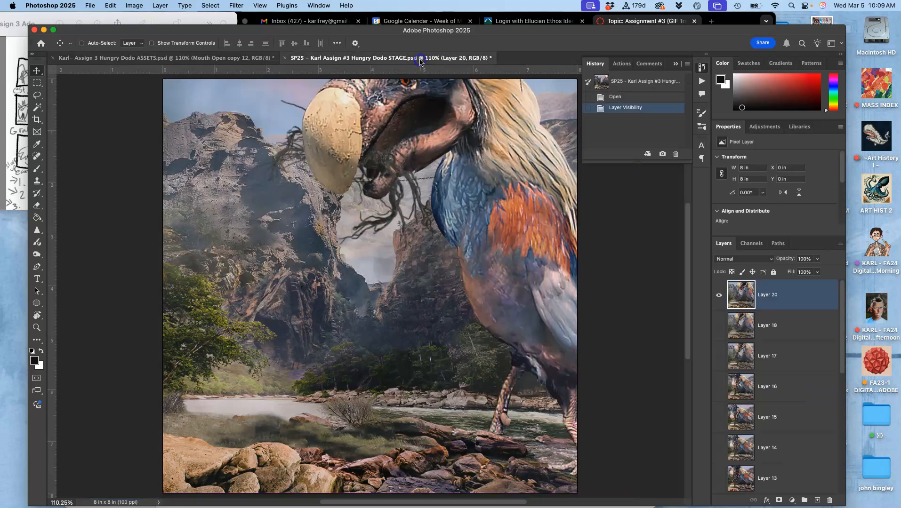
pyautogui.click(234, 59)
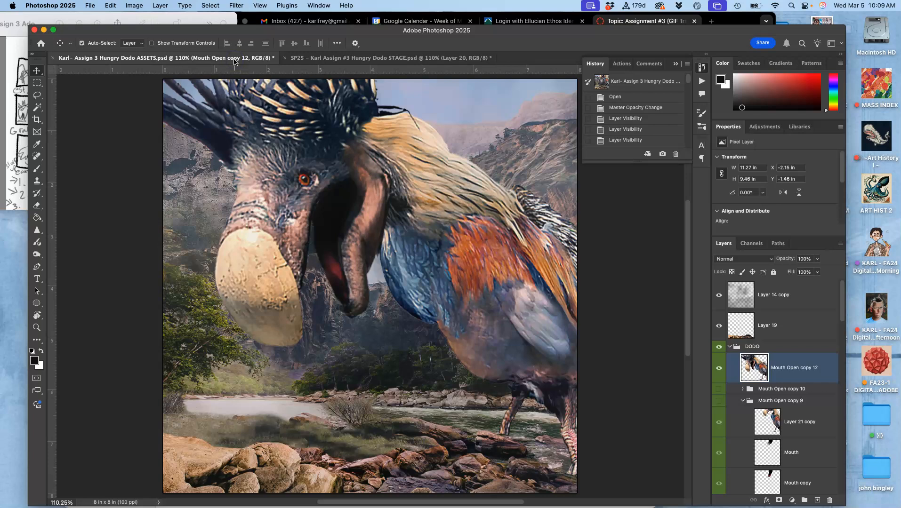
# Step: Stamp all visible layers of the ASSETS document into a new layer above Layer 14 copy
pyautogui.press('super+minus')
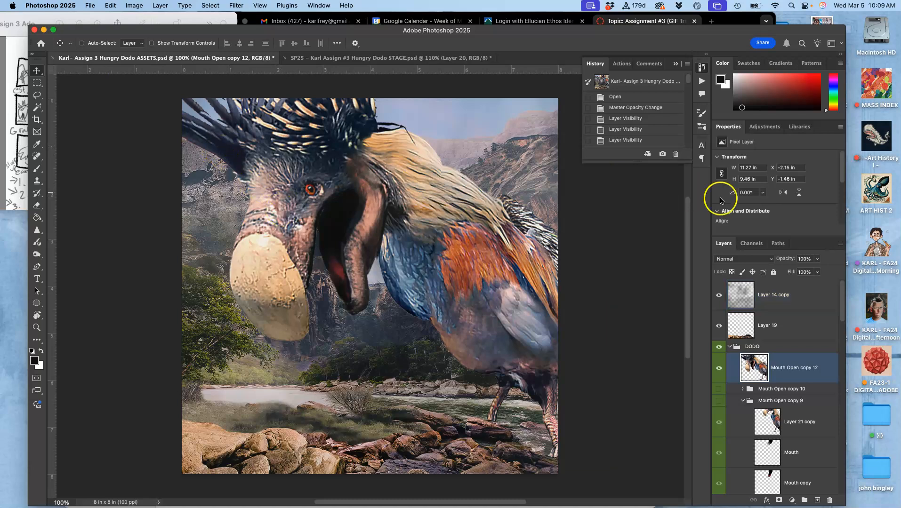
pyautogui.click(775, 299)
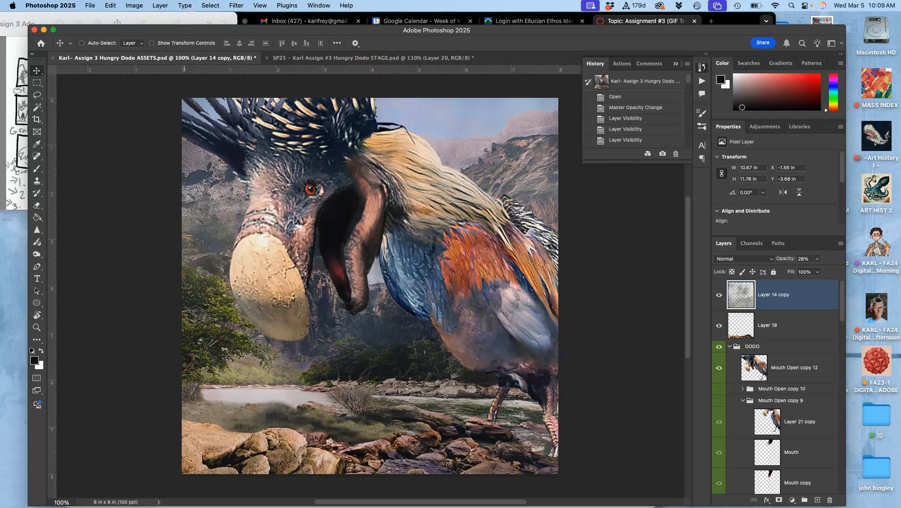
pyautogui.click(160, 5)
pyautogui.keyDown('alt'); pyautogui.click(177, 352); pyautogui.keyUp('alt')
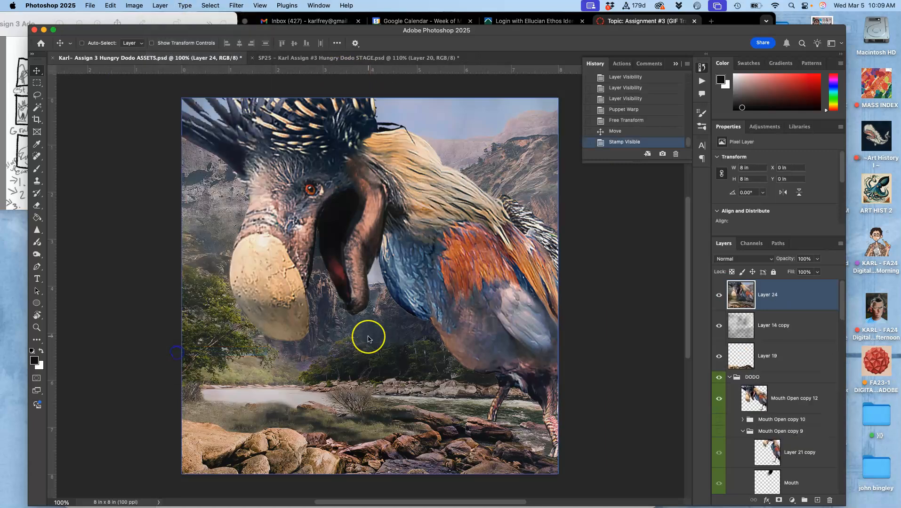
# Step: Copy the entire stamped frame, paste it as a new layer above Layer 20 in the STAGE document, and save
pyautogui.press('super+a')
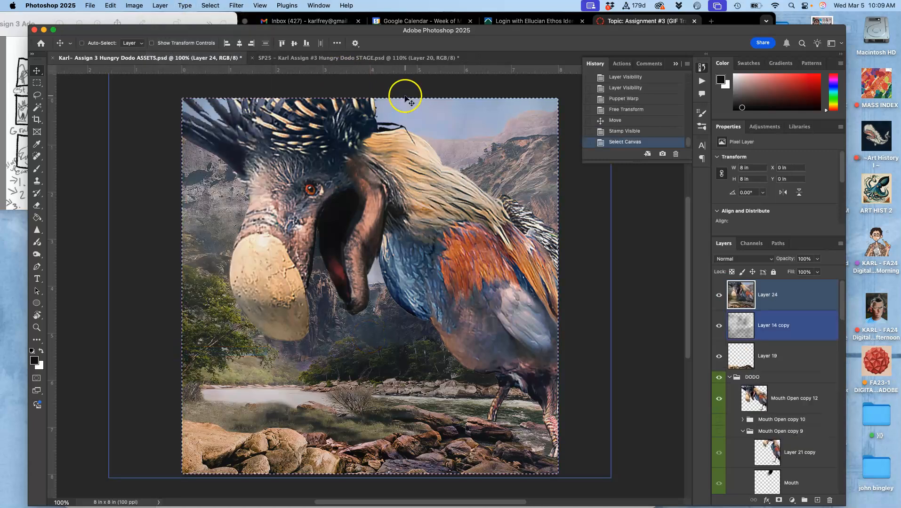
pyautogui.press('super+c')
pyautogui.click(375, 56)
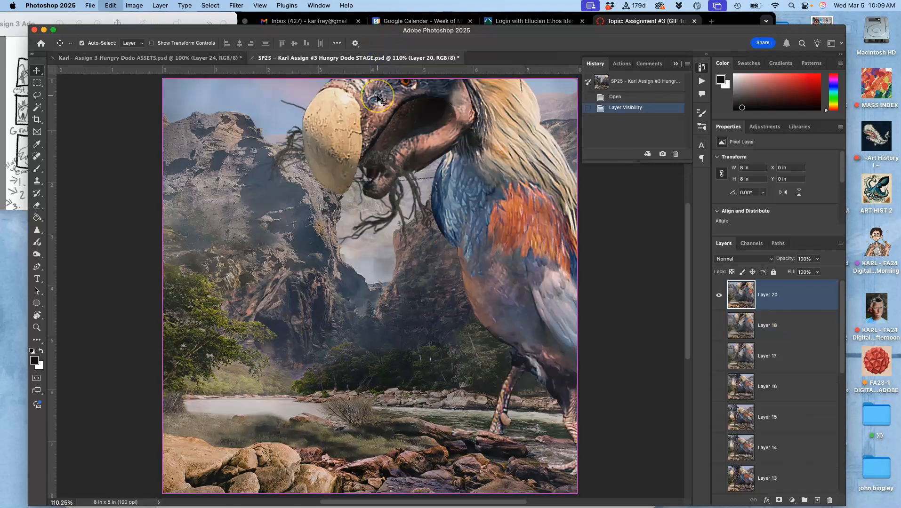
pyautogui.press('super+v')
pyautogui.press('super+s')
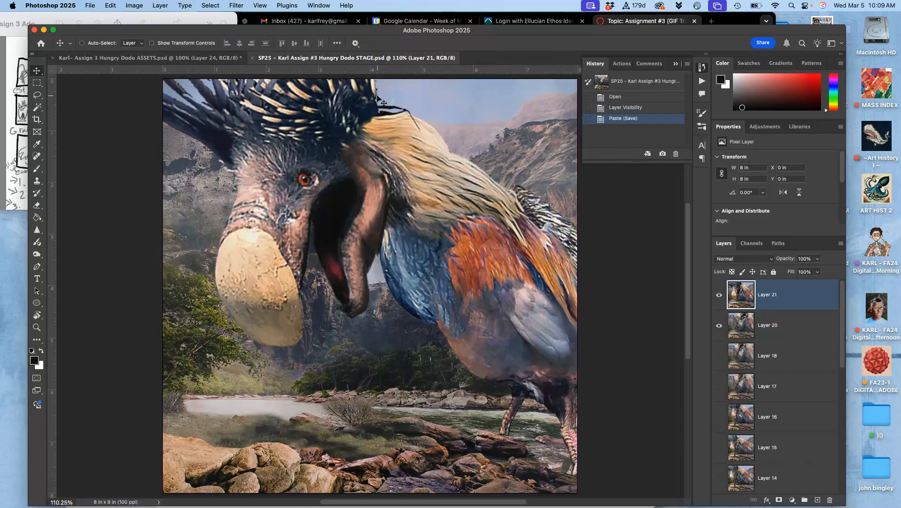
# Step: In the ASSETS document, deselect and delete the stamped Layer 24, and set Layer 14 copy's opacity to 38%
pyautogui.click(161, 57)
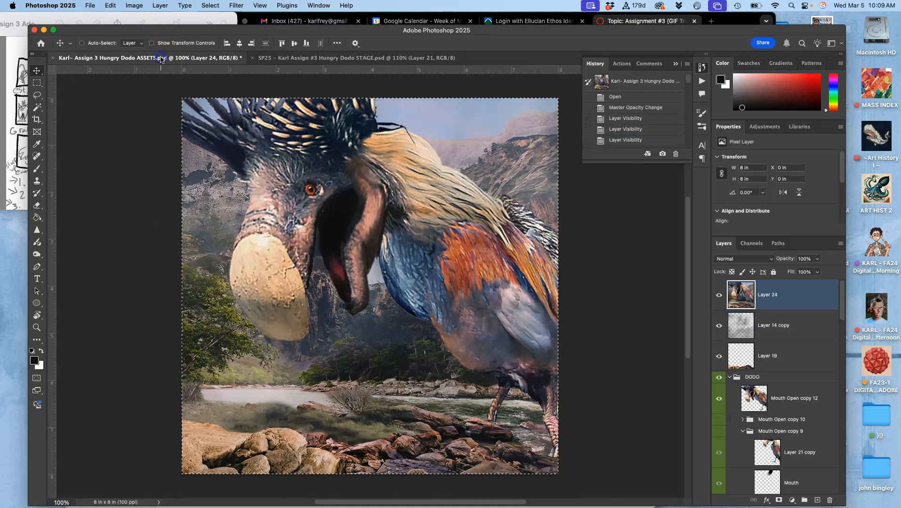
pyautogui.press('super+d')
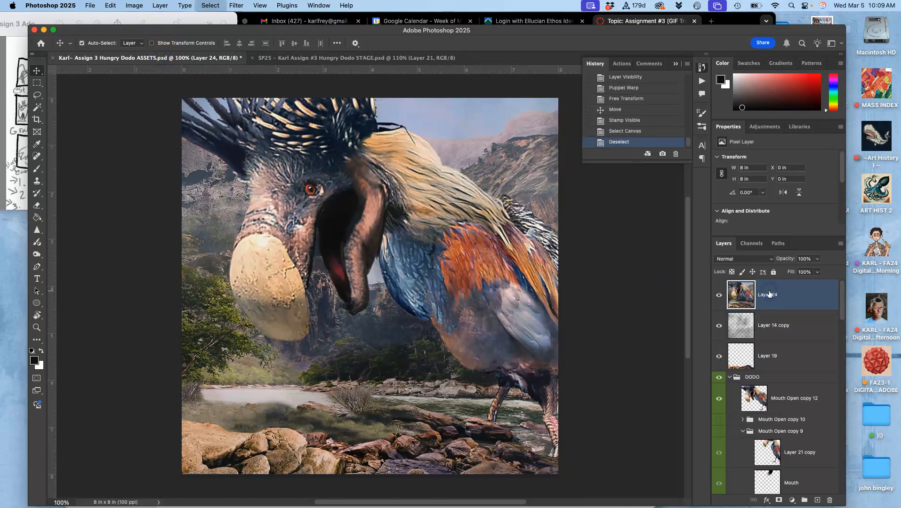
pyautogui.press('BackSpace')
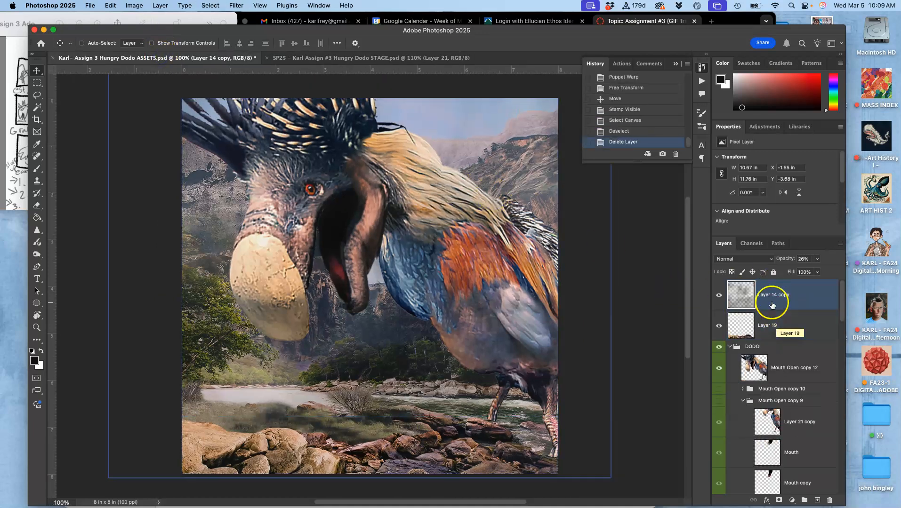
pyautogui.click(815, 260)
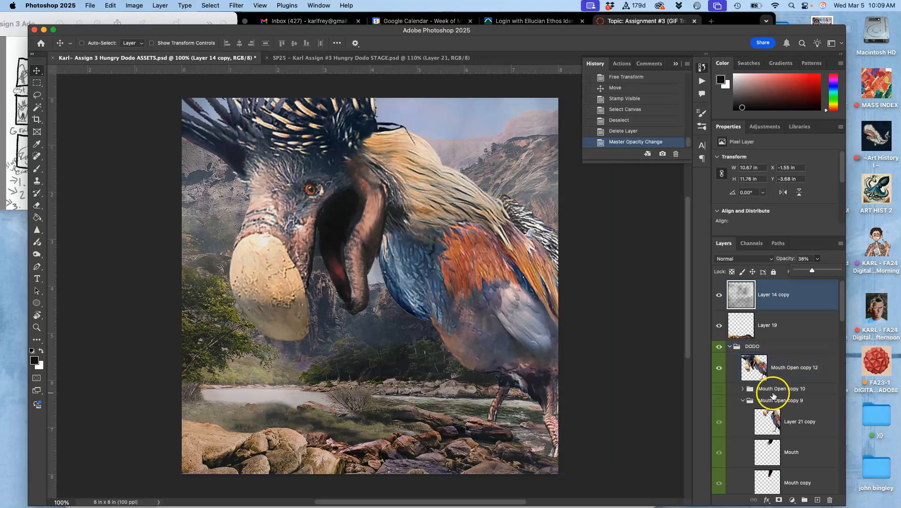
# Step: Duplicate the Mouth Open copy 12 dodo layer and hide the original
pyautogui.click(774, 372)
pyautogui.press('super+j')
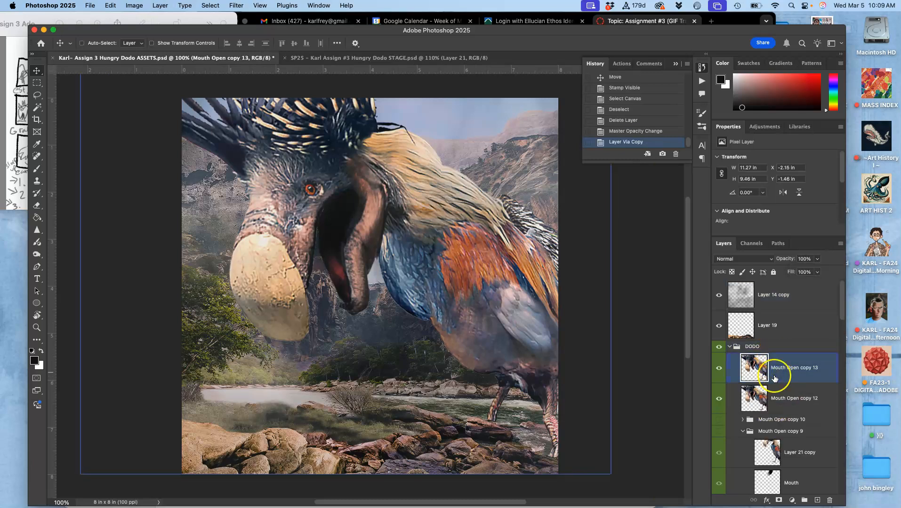
pyautogui.click(719, 399)
# Step: Show Layer 20 copy and hide Layer 20 so the frame uses the alternate water layer
pyautogui.scroll(-5, 763, 423)
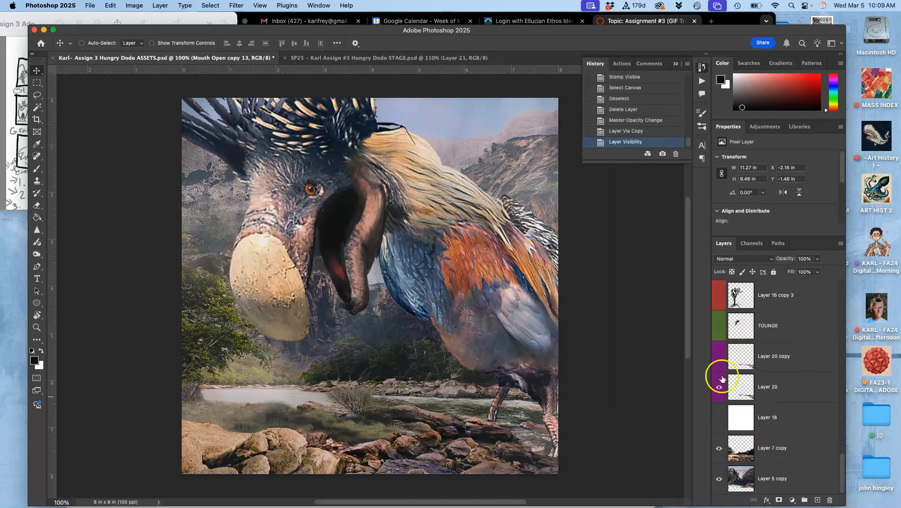
pyautogui.click(718, 360)
pyautogui.scroll(3, 758, 355)
pyautogui.scroll(-3, 760, 372)
pyautogui.click(734, 389)
pyautogui.click(720, 390)
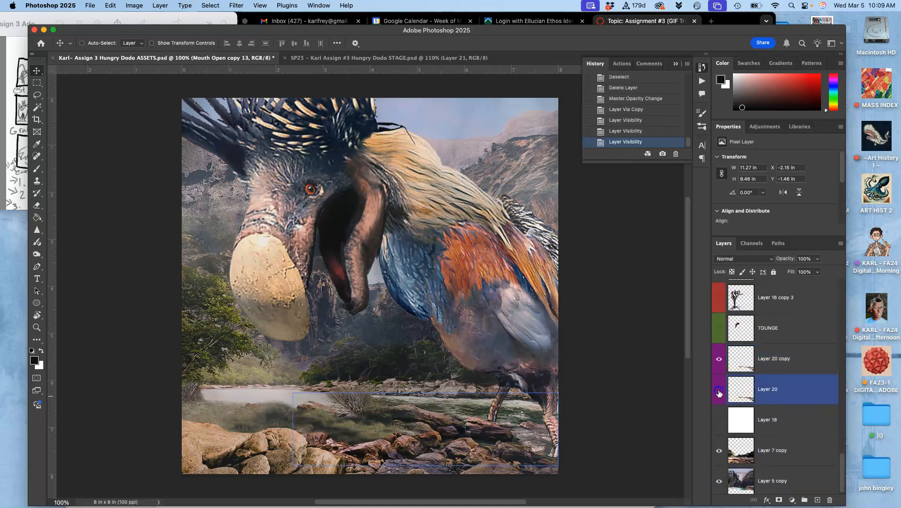
pyautogui.scroll(20, 740, 384)
pyautogui.click(751, 369)
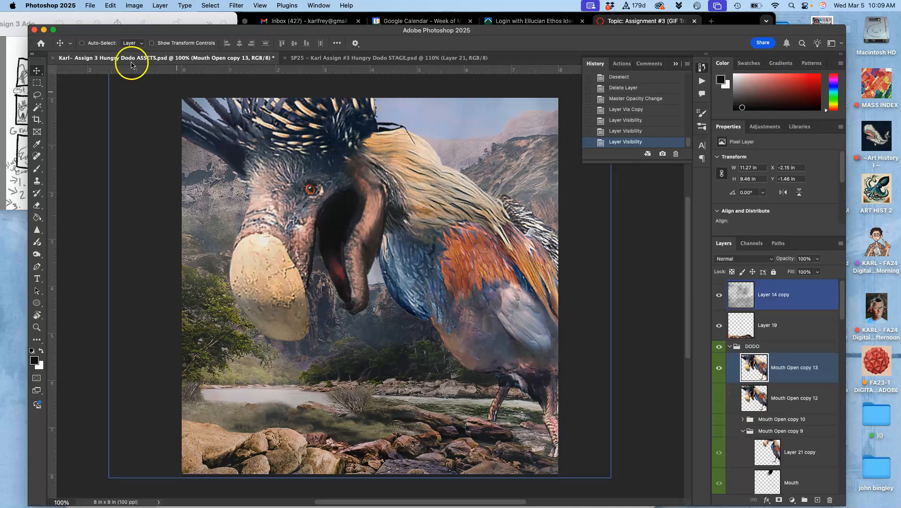
# Step: Try to puppet-warp Mouth Open copy 13 by lowering its neck and chest and swinging the beak down and forward
pyautogui.click(111, 5)
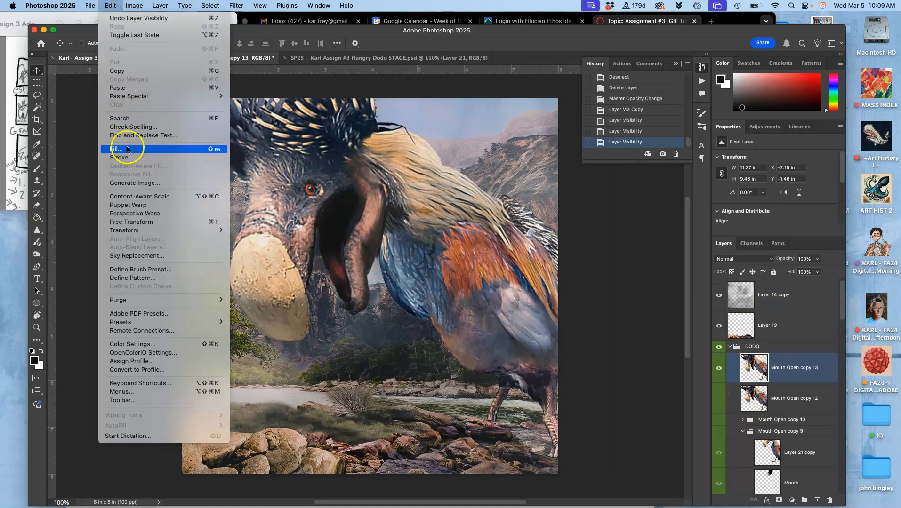
pyautogui.click(136, 204)
pyautogui.click(398, 158)
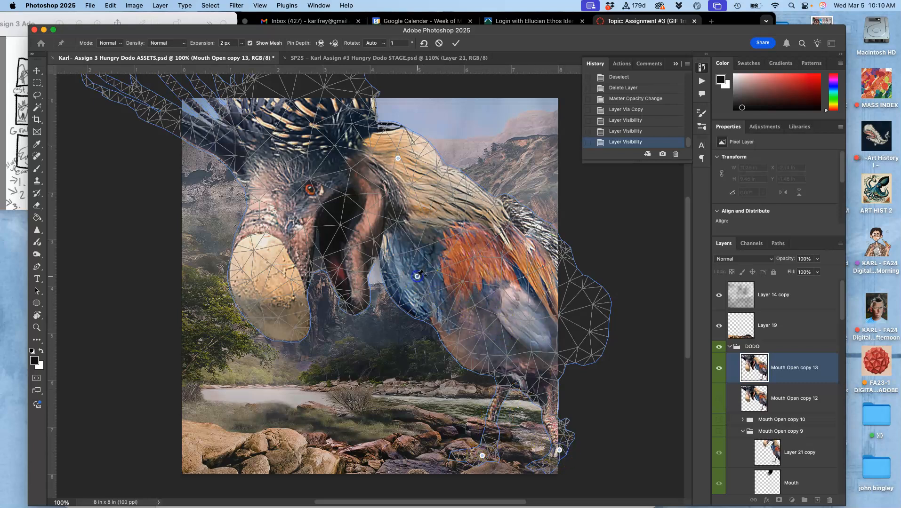
pyautogui.moveTo(397, 159); pyautogui.dragTo(371, 190)
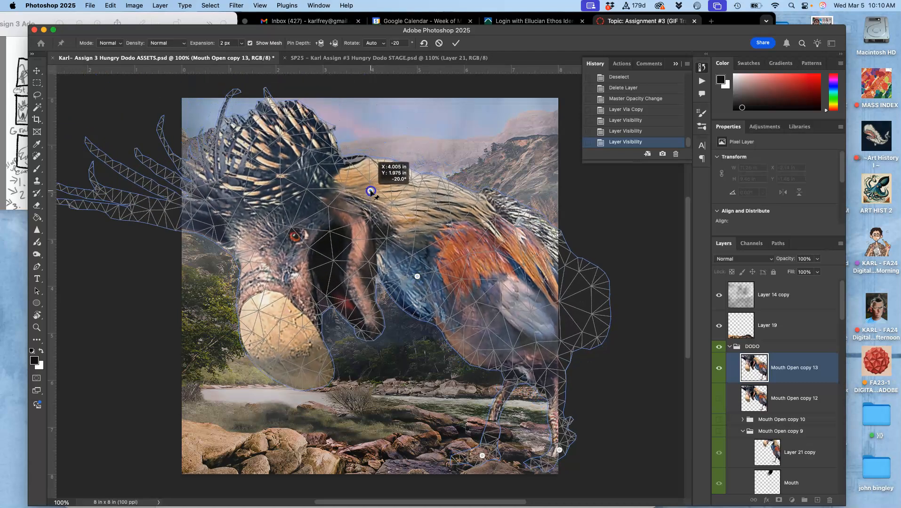
pyautogui.click(292, 361)
pyautogui.moveTo(292, 362); pyautogui.dragTo(222, 363)
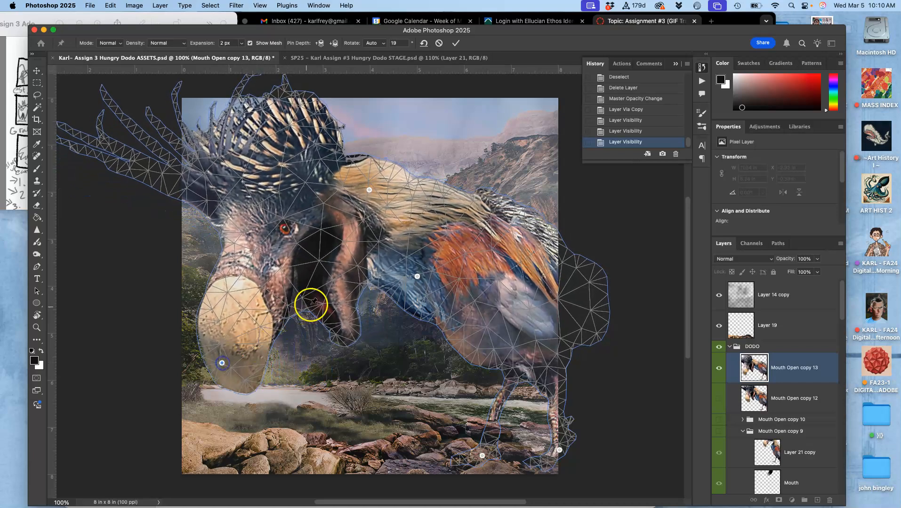
pyautogui.moveTo(417, 276); pyautogui.dragTo(417, 290)
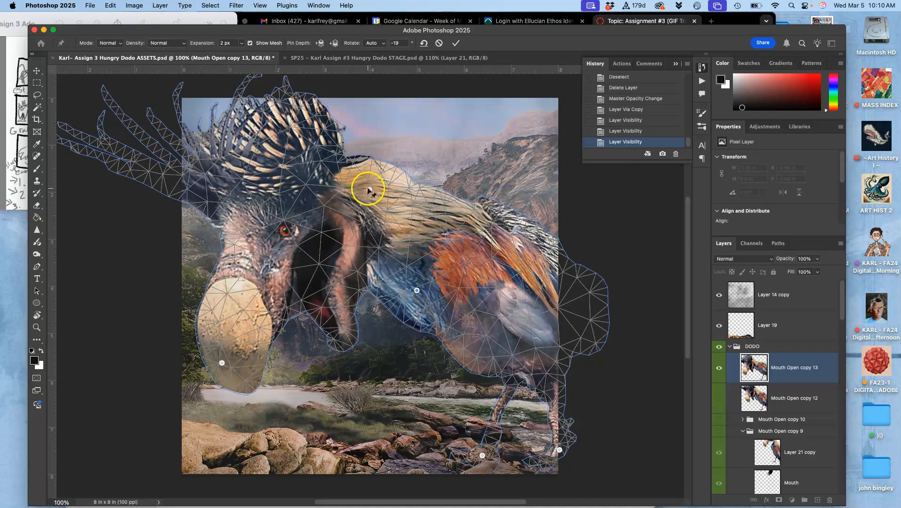
pyautogui.moveTo(369, 190); pyautogui.dragTo(354, 213)
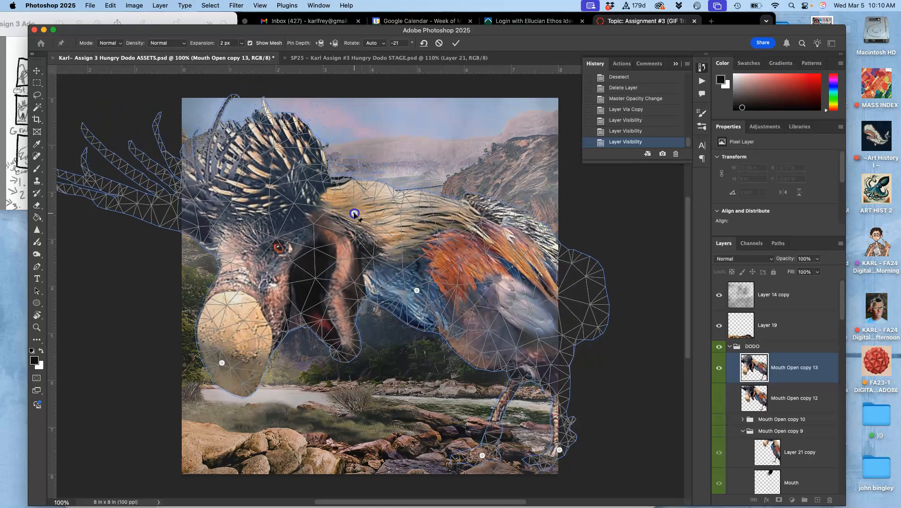
pyautogui.moveTo(220, 362); pyautogui.dragTo(212, 379)
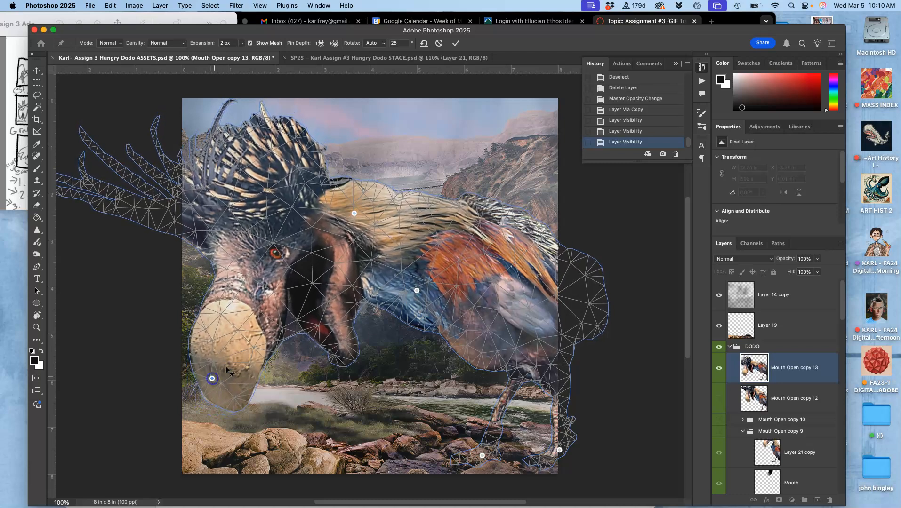
# Step: Try pulling the lower jaw down as well, and undo the entire puppet warp on Mouth Open copy 13
pyautogui.moveTo(366, 301); pyautogui.dragTo(353, 328)
pyautogui.hotkey('ctrl', 'z')
pyautogui.press('Return')
pyautogui.hotkey('ctrl', 'z')
pyautogui.click(820, 356)
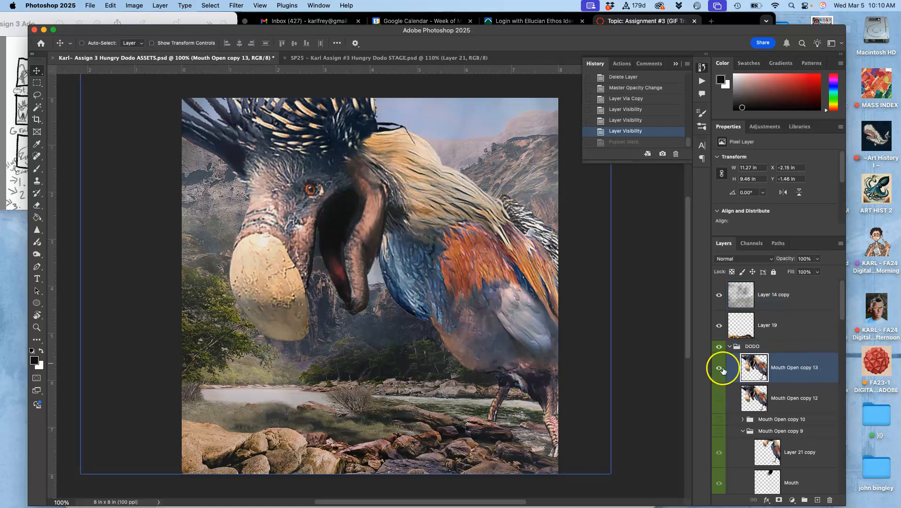
# Step: Puppet-warp Mouth Open copy 13 with the feet and rear body pinned, pulling the throat down and forward into a deep lunge
pyautogui.click(111, 6)
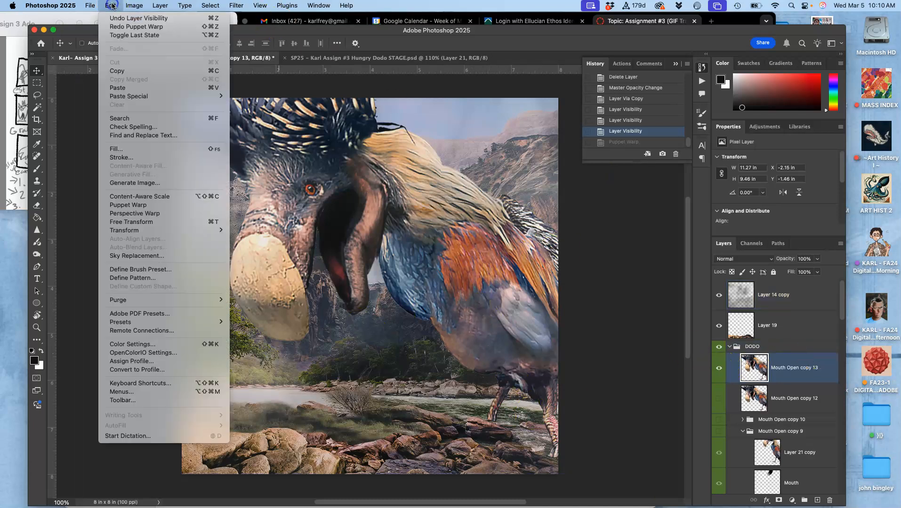
pyautogui.click(126, 205)
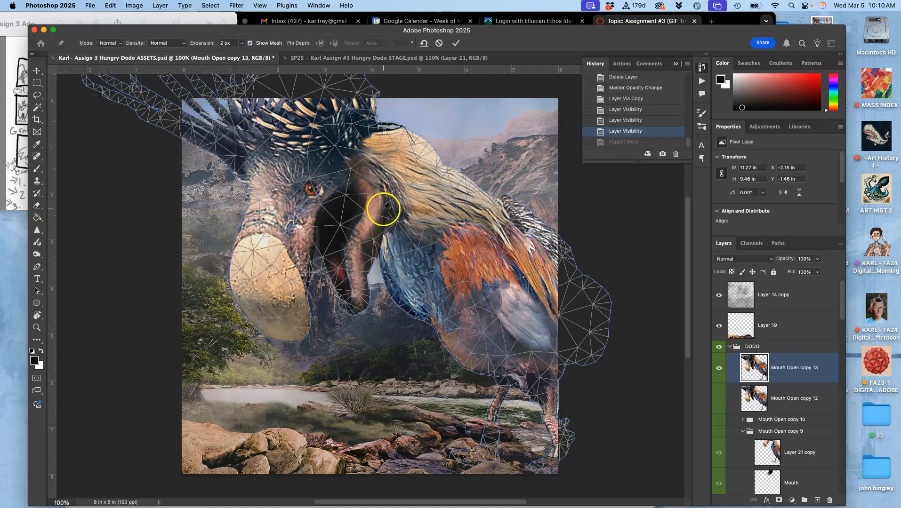
pyautogui.click(386, 197)
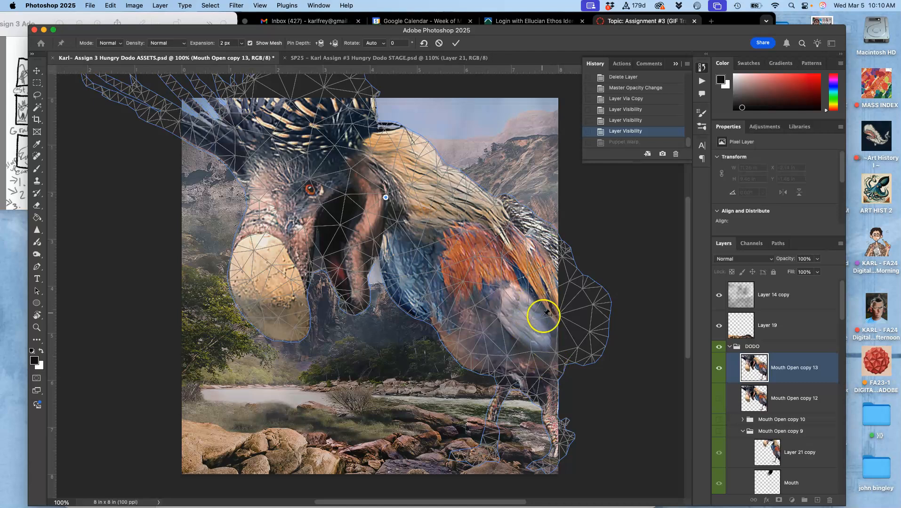
pyautogui.click(476, 457)
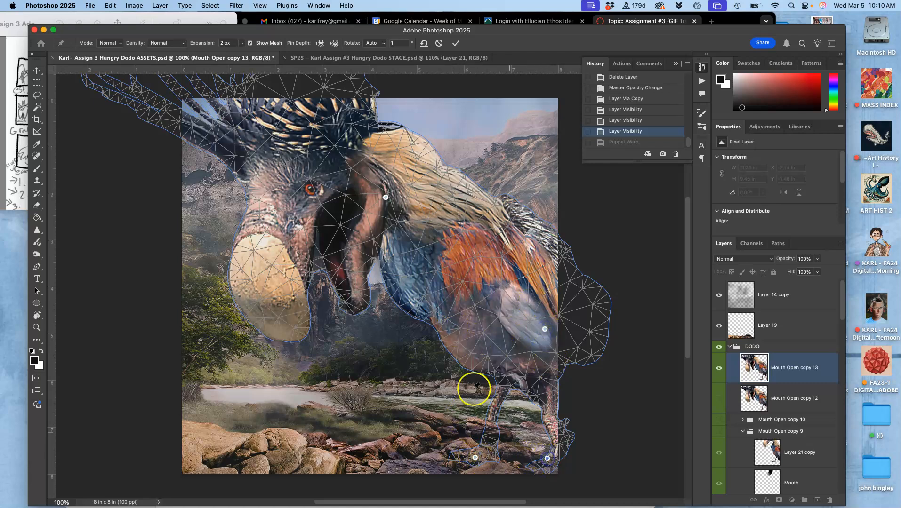
pyautogui.moveTo(385, 198); pyautogui.dragTo(321, 252)
pyautogui.click(340, 334)
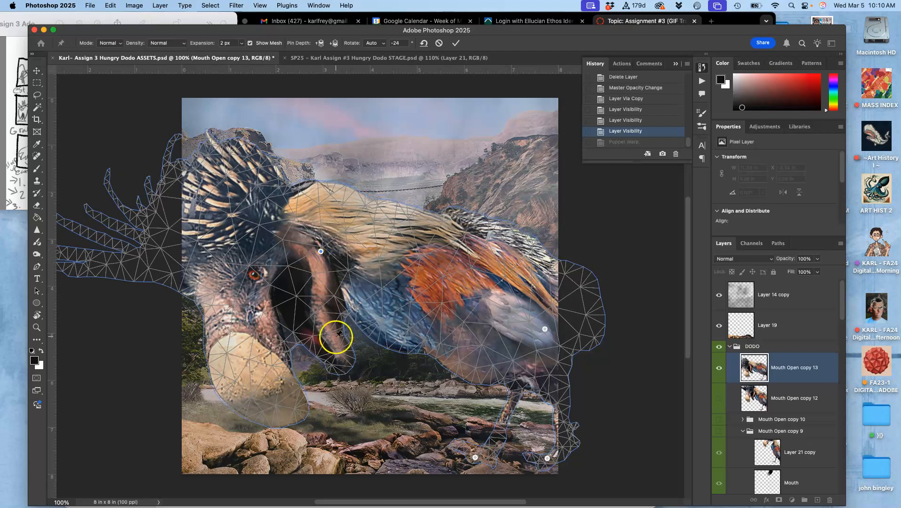
pyautogui.press('Return')
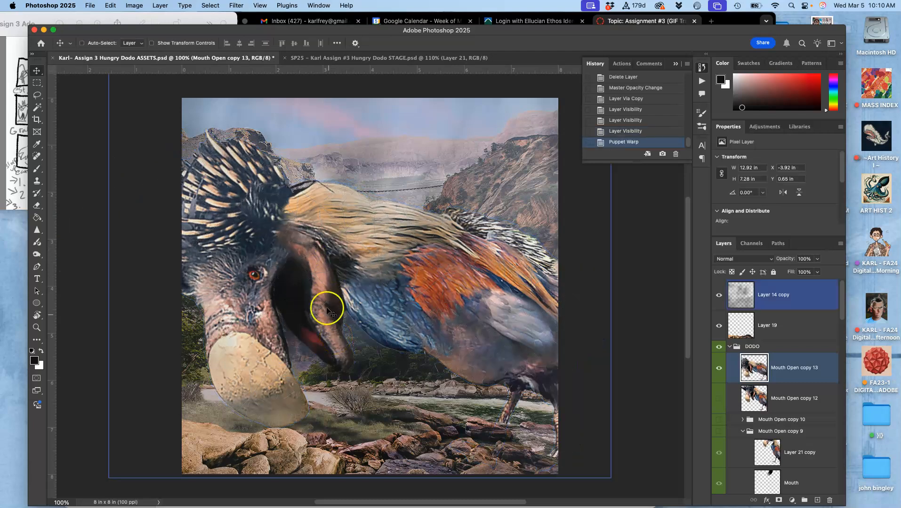
# Step: Puppet-warp the dodo again with feet and neck pinned, pulling the mouth down and forward and shifting the rear back slightly up
pyautogui.click(109, 14)
pyautogui.click(327, 186)
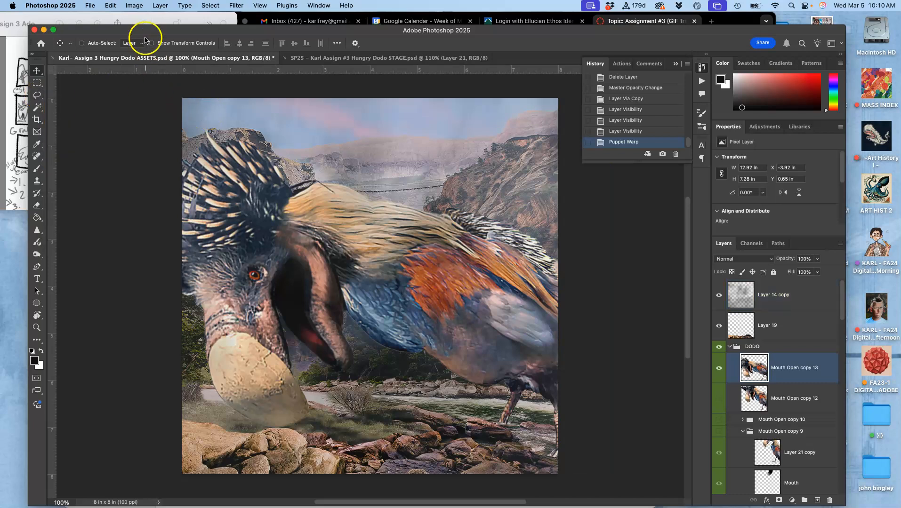
pyautogui.click(111, 6)
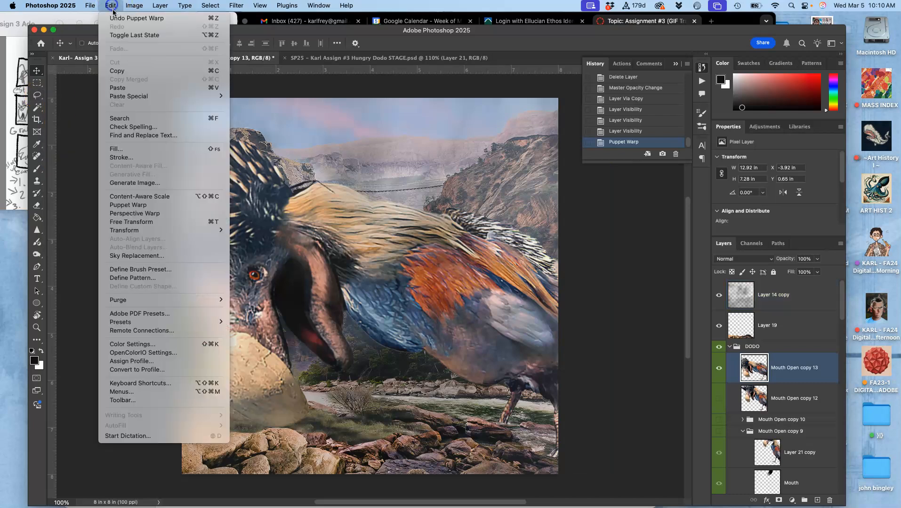
pyautogui.click(141, 205)
pyautogui.click(492, 448)
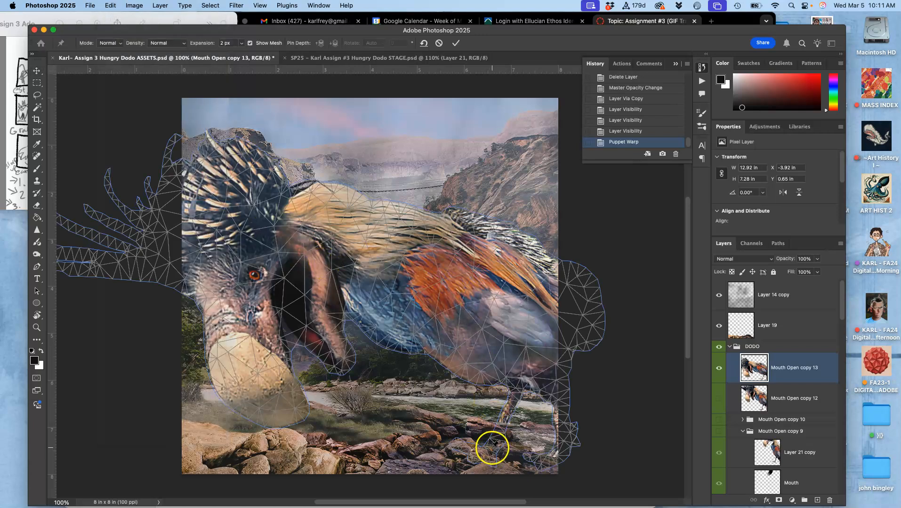
pyautogui.click(561, 443)
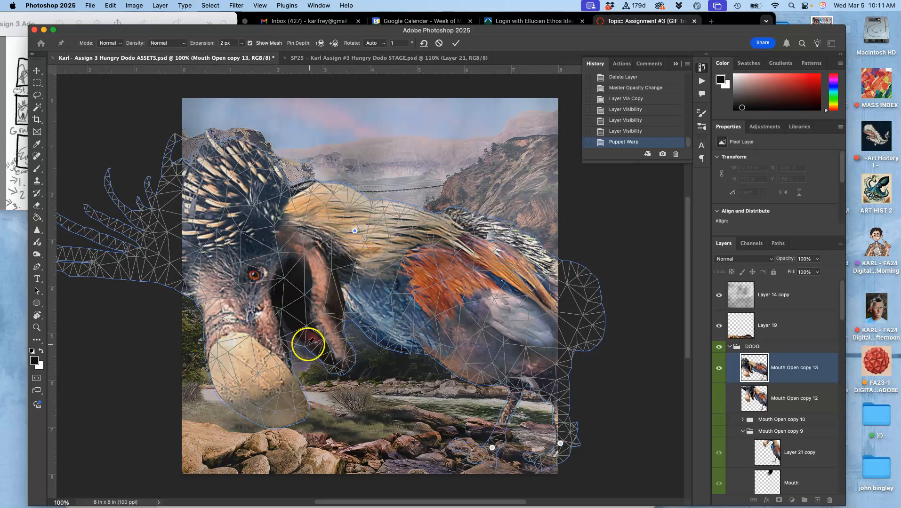
pyautogui.moveTo(296, 343); pyautogui.dragTo(231, 382)
pyautogui.moveTo(513, 288); pyautogui.dragTo(498, 258)
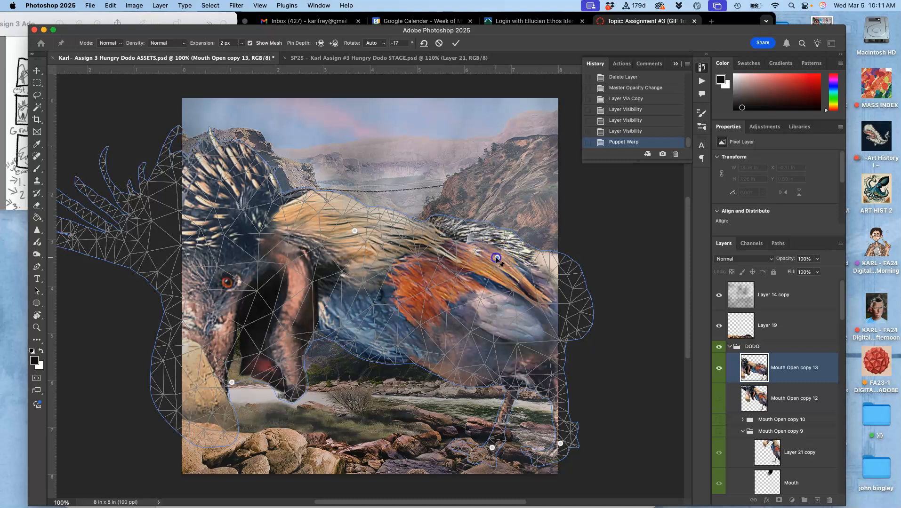
pyautogui.press('Return')
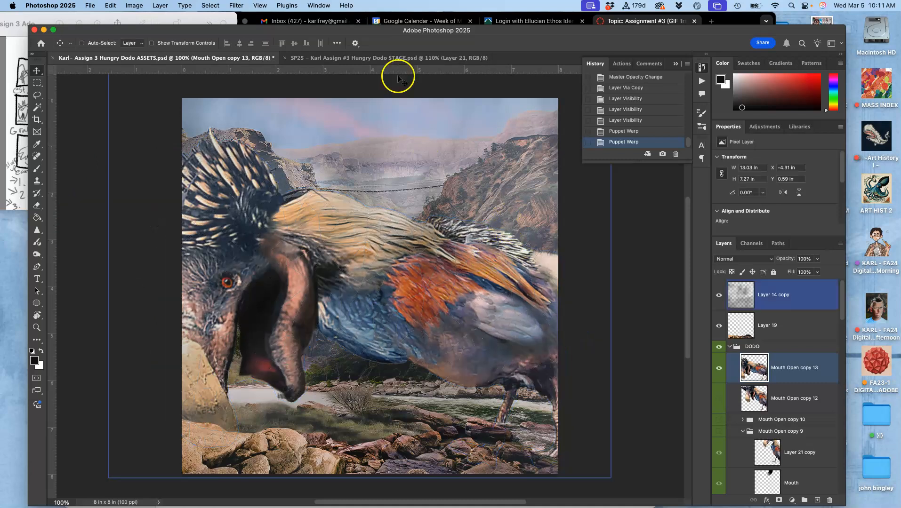
# Step: Compare the new lunge pose with the latest STAGE frame, with the ASSETS canvas fitted to the window
pyautogui.click(395, 57)
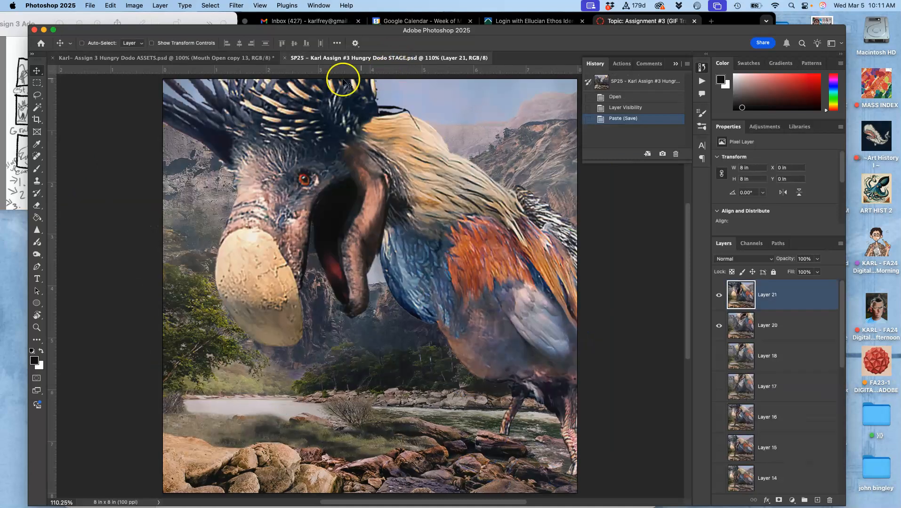
pyautogui.click(236, 58)
pyautogui.press('super+0')
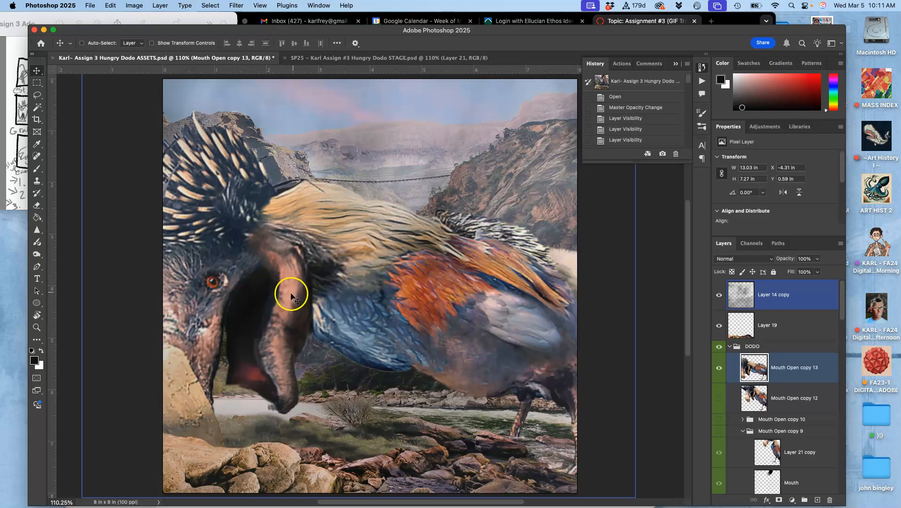
# Step: Move Mouth Open copy 13 out of the DODO group to just above Layer 19, and collapse the group
pyautogui.moveTo(783, 368); pyautogui.dragTo(778, 310)
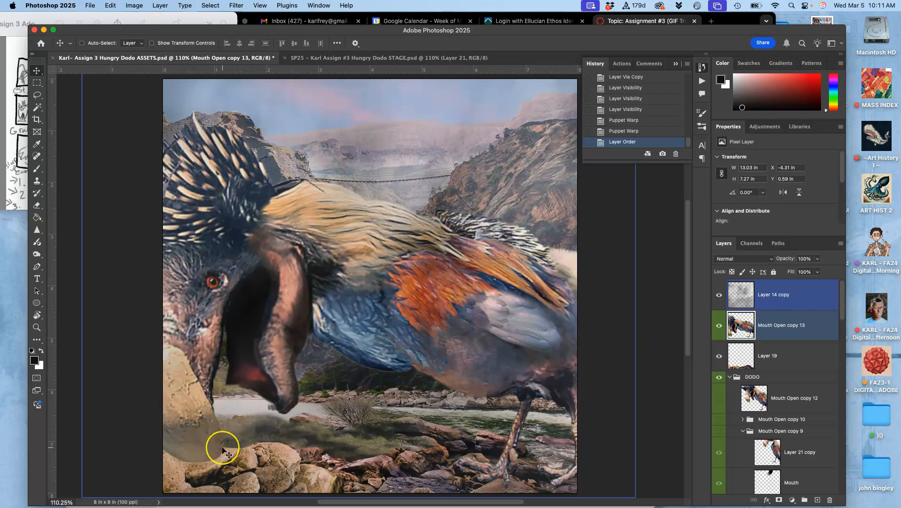
pyautogui.click(209, 392)
pyautogui.click(722, 348)
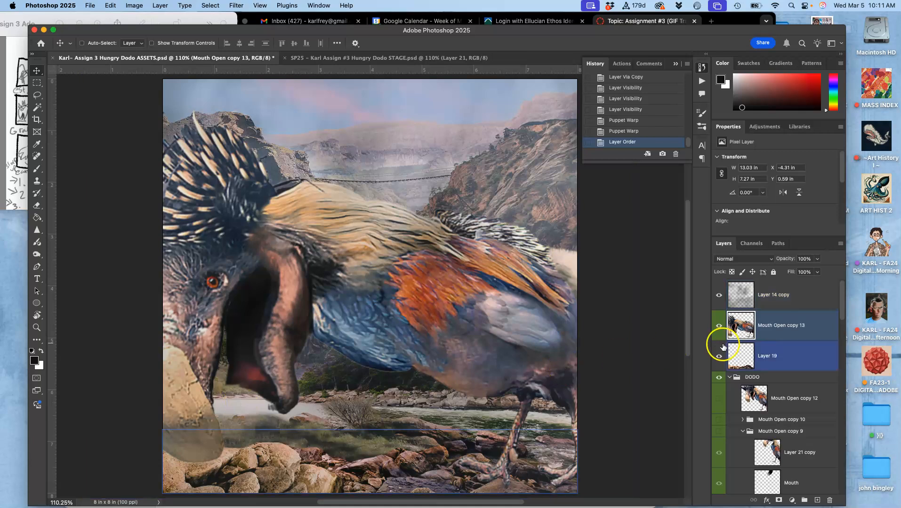
pyautogui.click(718, 356)
pyautogui.click(718, 356)
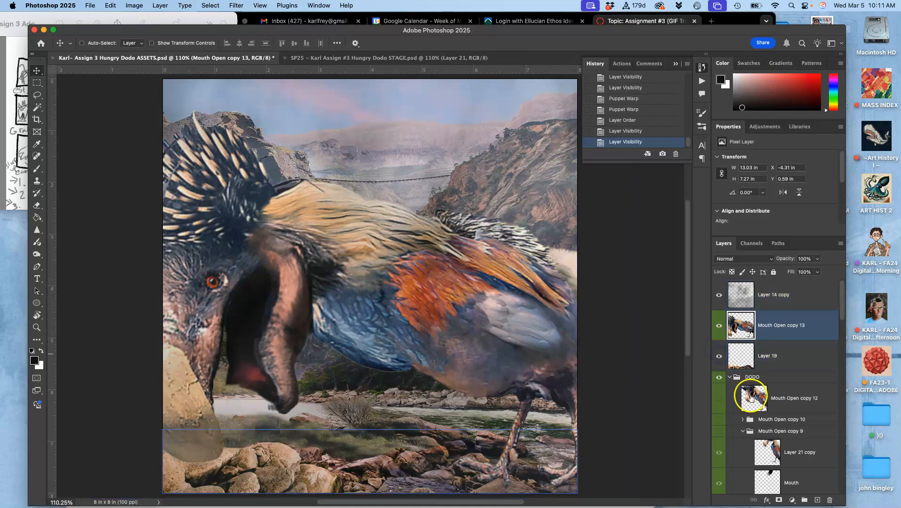
pyautogui.scroll(-3, 751, 414)
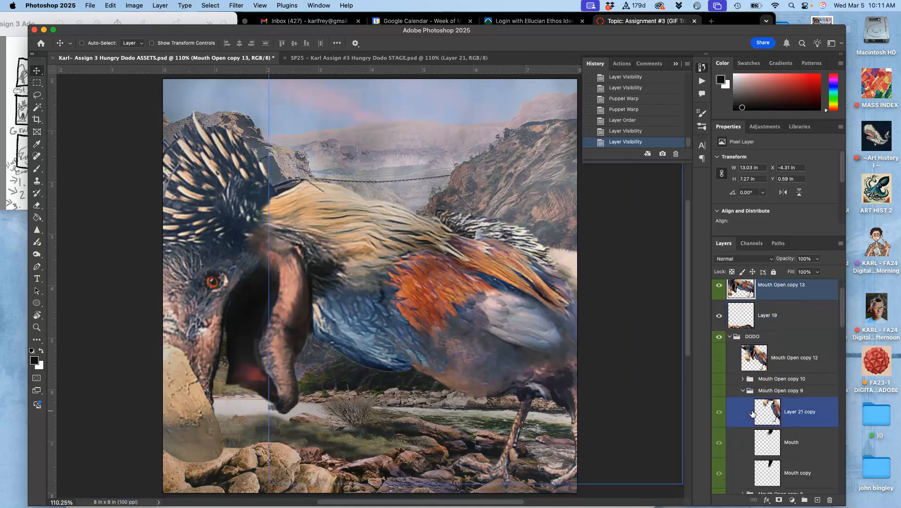
pyautogui.click(729, 337)
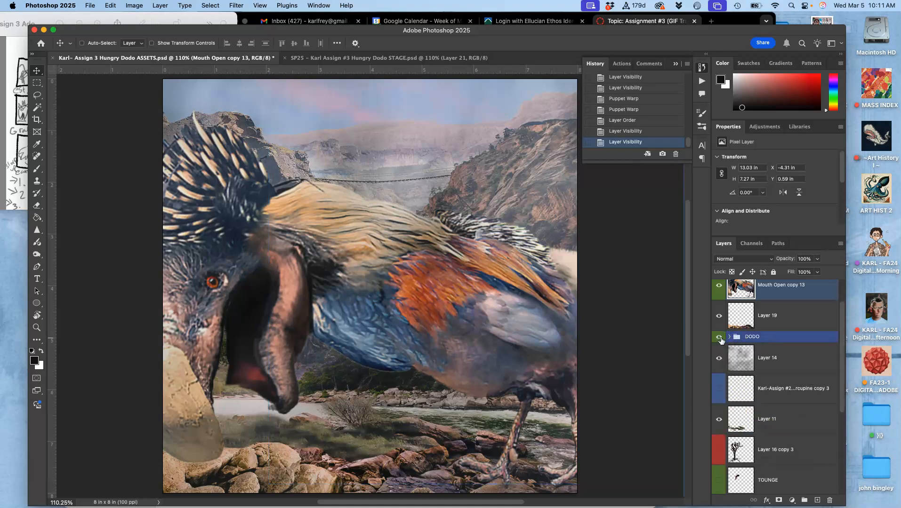
# Step: Hide the DODO group and toggle Layer 11's visibility to check what it contributes to the scene
pyautogui.click(719, 337)
pyautogui.click(727, 417)
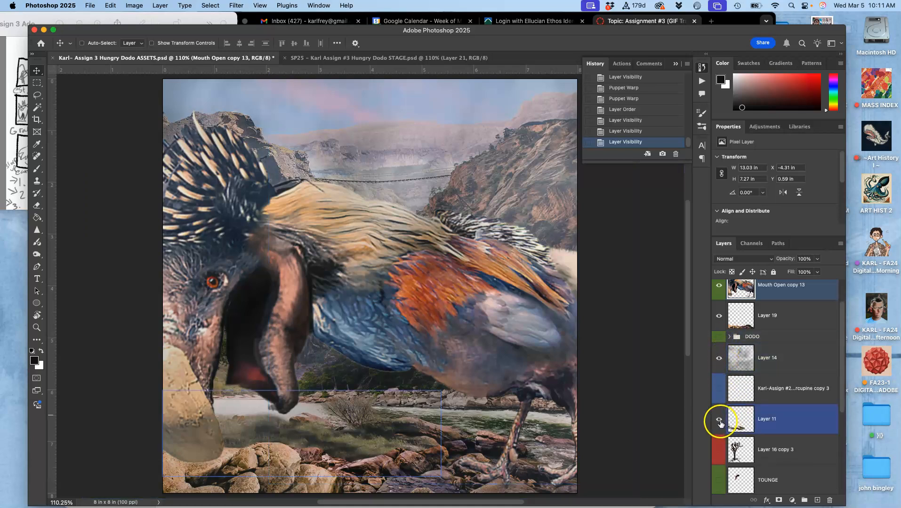
pyautogui.click(719, 419)
pyautogui.click(719, 422)
pyautogui.scroll(1, 719, 414)
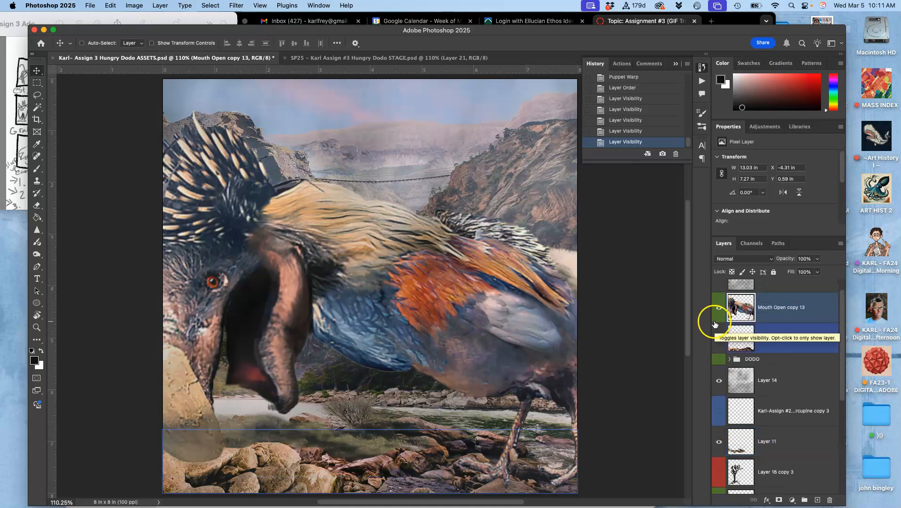
# Step: Toggle the visibility of Mouth Open copy 13, Layer 19 and the DODO group to identify what each contributes
pyautogui.scroll(1, 719, 315)
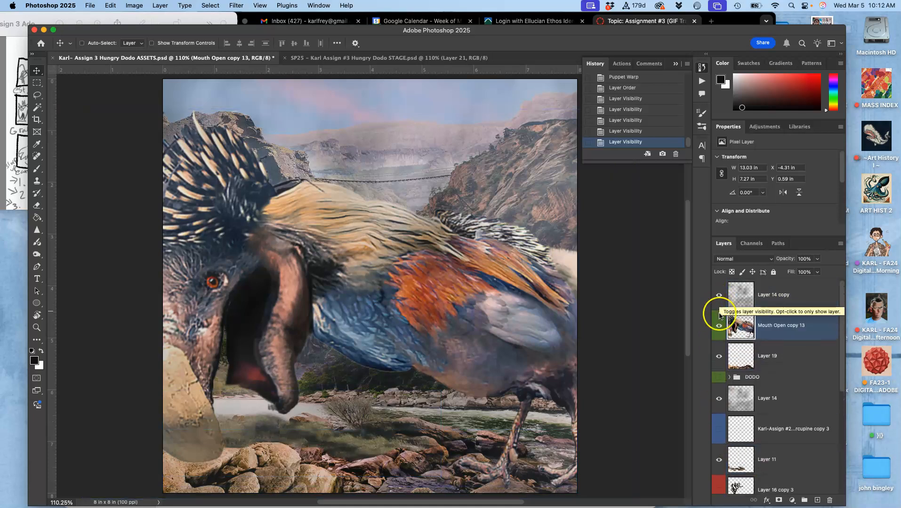
pyautogui.click(719, 317)
pyautogui.click(719, 326)
pyautogui.click(717, 353)
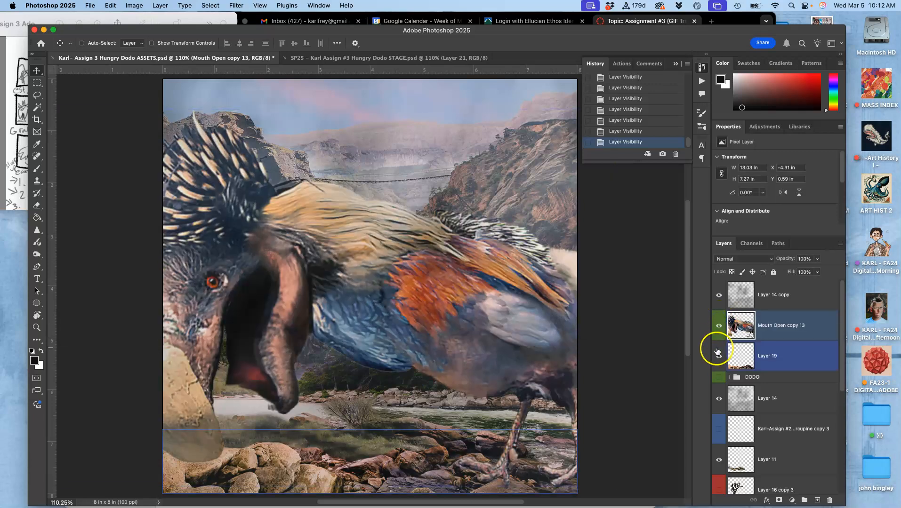
pyautogui.click(717, 358)
pyautogui.click(716, 358)
pyautogui.click(718, 378)
pyautogui.click(718, 378)
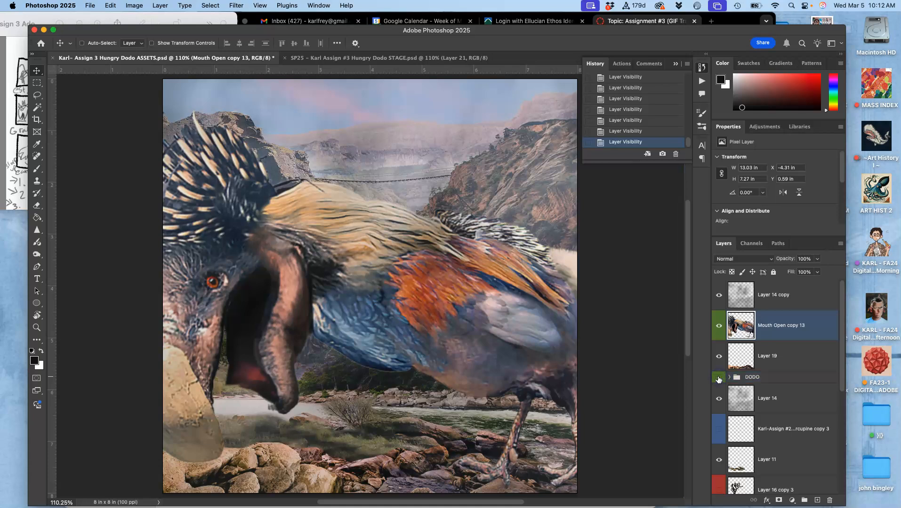
pyautogui.click(723, 366)
pyautogui.click(719, 358)
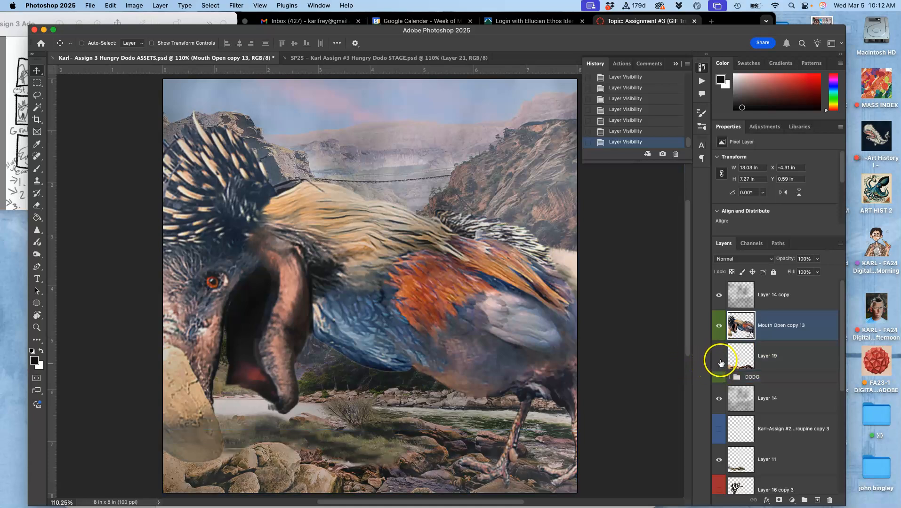
pyautogui.click(719, 359)
# Step: On Mouth Open copy 13, lasso the leftover mouth interior between the upper beak and lower jaw and delete it
pyautogui.click(739, 331)
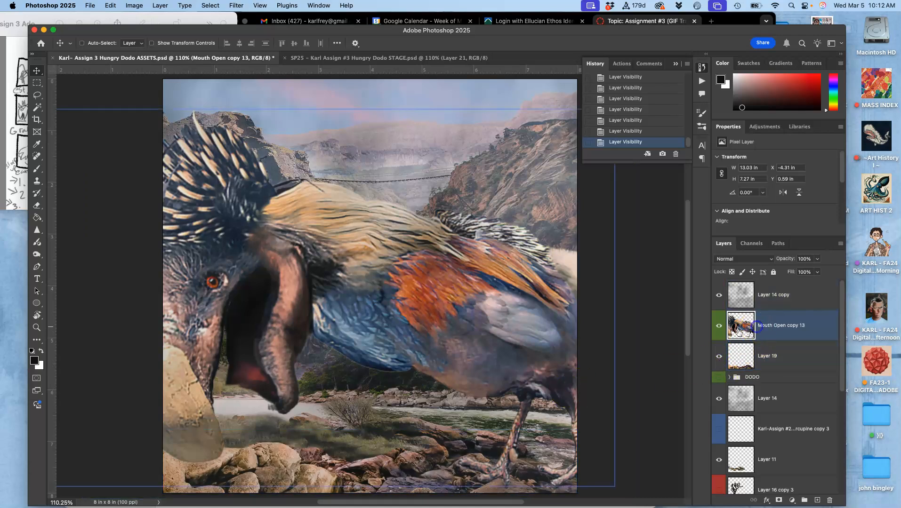
pyautogui.click(38, 97)
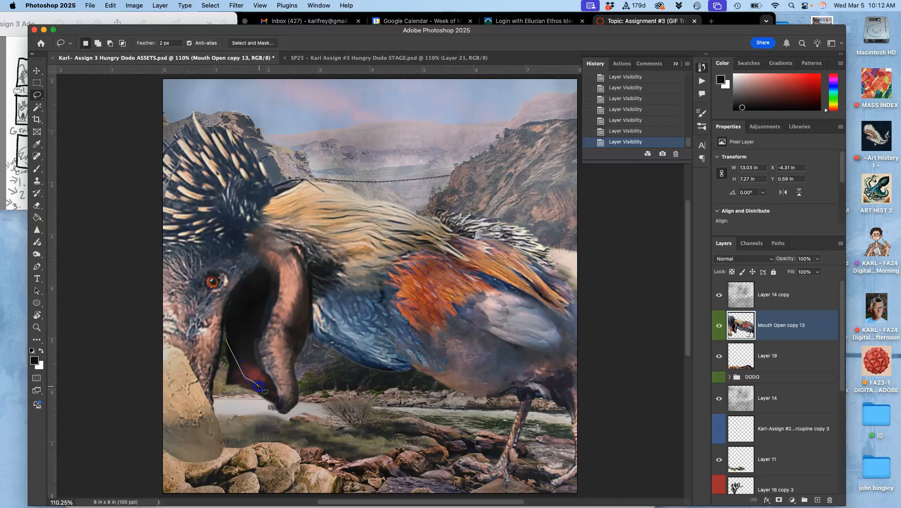
pyautogui.moveTo(220, 380); pyautogui.dragTo(220, 372)
pyautogui.press('Delete')
pyautogui.press('Delete')
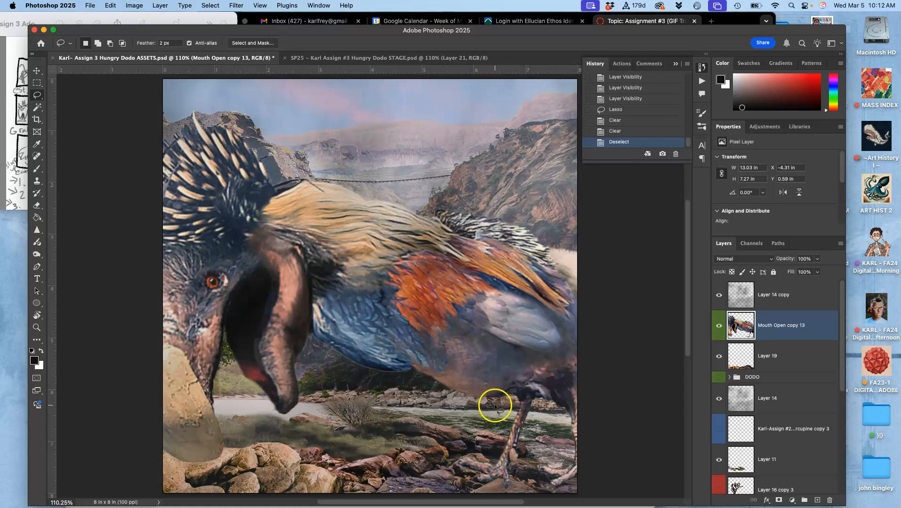
# Step: Duplicate the foreground rocks layer, Layer 19, and hide the original
pyautogui.click(774, 359)
pyautogui.press('super+j')
pyautogui.click(718, 387)
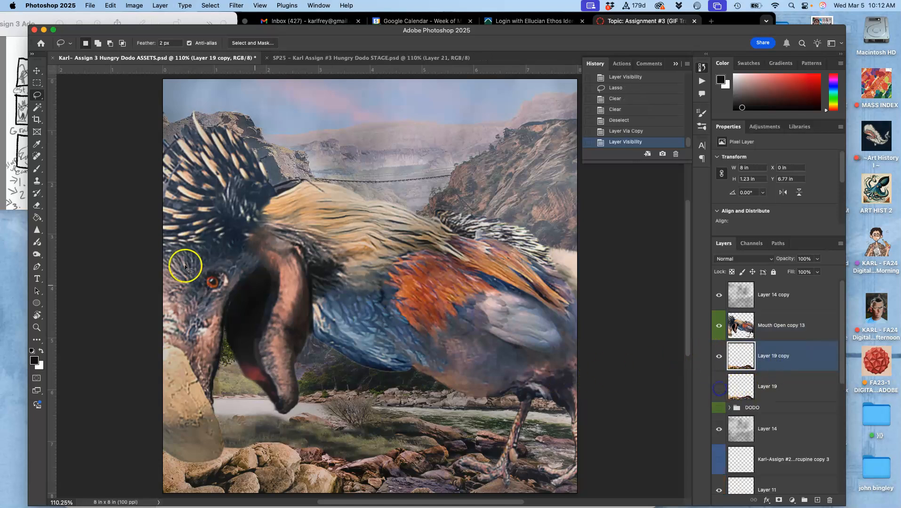
# Step: Burn a shadow onto the Layer 19 copy rocks beneath the beak, using the Shadows and Midtones ranges at 23% exposure
pyautogui.click(36, 255)
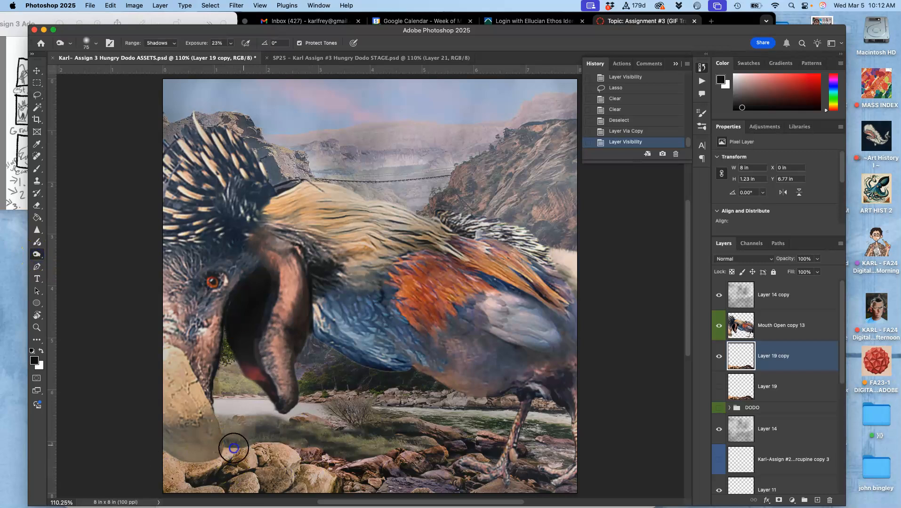
pyautogui.click(209, 452)
pyautogui.moveTo(205, 450); pyautogui.dragTo(221, 454)
pyautogui.click(222, 117)
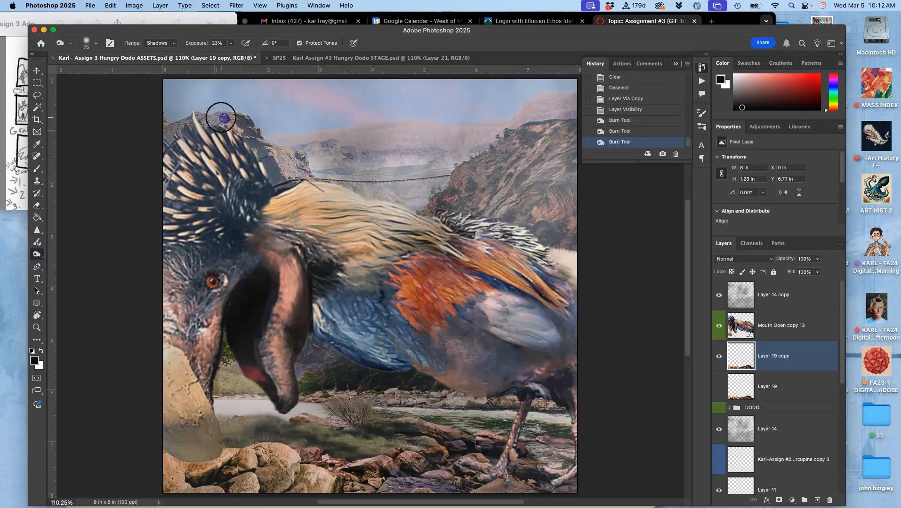
pyautogui.click(161, 46)
pyautogui.click(159, 53)
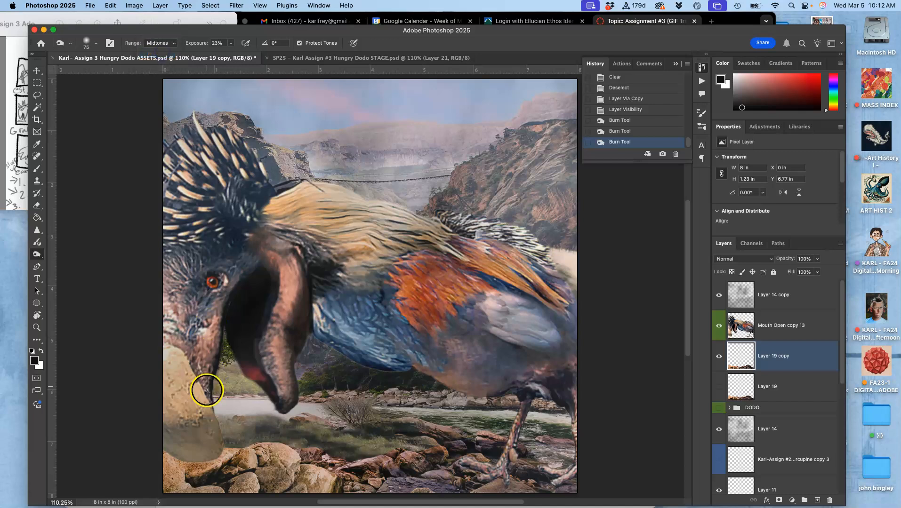
pyautogui.moveTo(221, 454)
pyautogui.mouseDown()
pyautogui.moveTo(168, 464)
pyautogui.moveTo(240, 441)
pyautogui.moveTo(265, 411)
pyautogui.moveTo(195, 434)
pyautogui.moveTo(258, 439)
pyautogui.moveTo(213, 456)
pyautogui.moveTo(258, 444)
pyautogui.mouseUp()
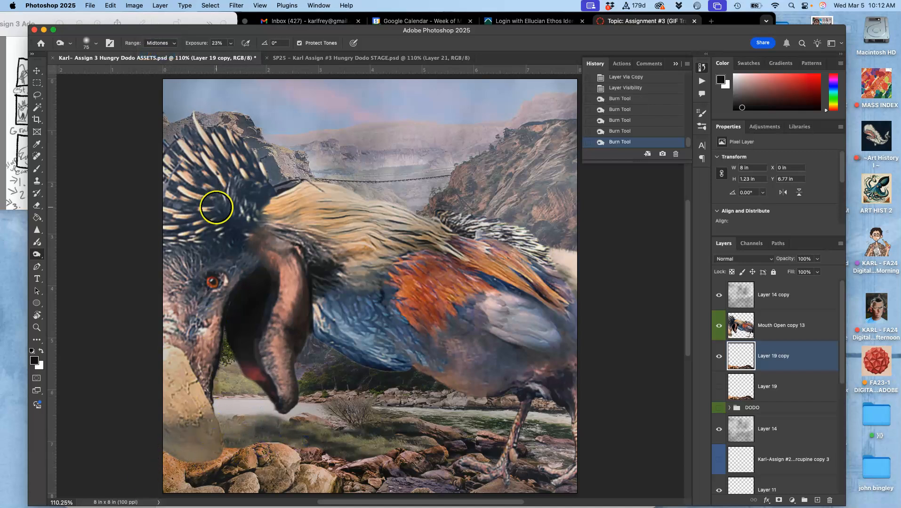
# Step: Burn the ground and rocks beneath the dodo's head on Layer 19 copy with the range set to Highlights
pyautogui.click(162, 43)
pyautogui.click(162, 53)
pyautogui.moveTo(225, 425)
pyautogui.mouseDown()
pyautogui.moveTo(199, 465)
pyautogui.moveTo(258, 454)
pyautogui.moveTo(284, 433)
pyautogui.moveTo(260, 432)
pyautogui.moveTo(225, 451)
pyautogui.moveTo(264, 436)
pyautogui.moveTo(230, 437)
pyautogui.moveTo(239, 425)
pyautogui.moveTo(295, 408)
pyautogui.mouseUp()
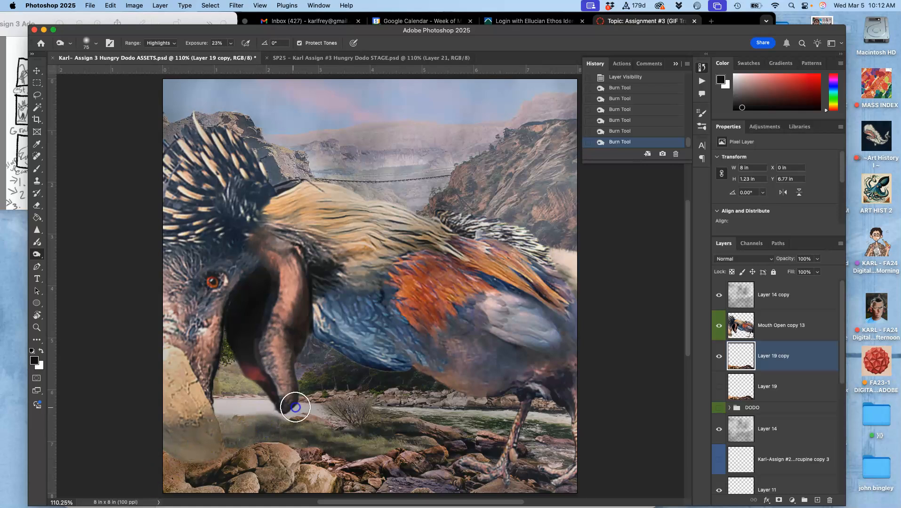
pyautogui.moveTo(413, 434); pyautogui.dragTo(409, 427)
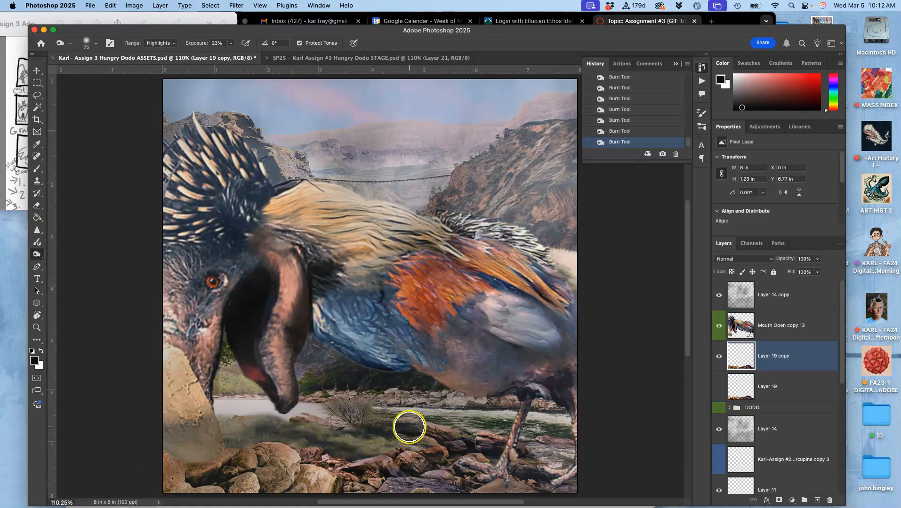
# Step: Dodge the lower end of the upper beak on Mouth Open copy 13, using the Midtones range at 23% exposure
pyautogui.click(767, 324)
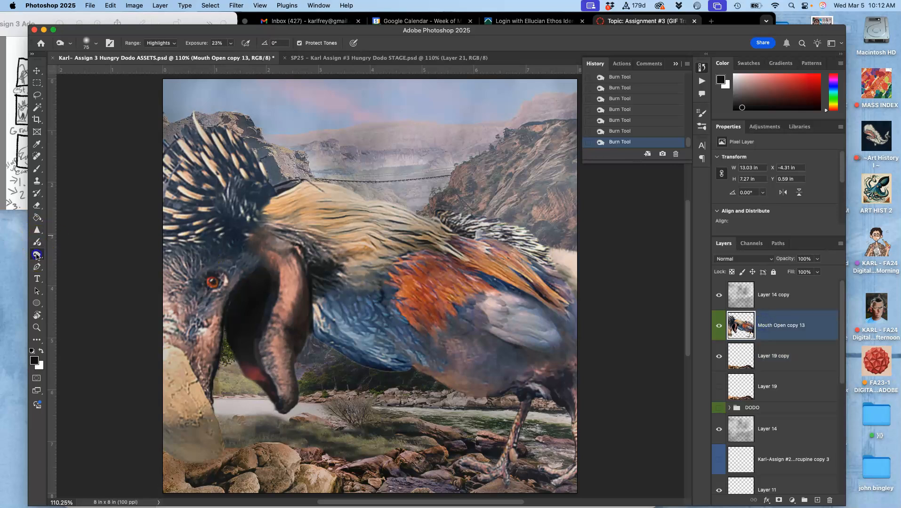
pyautogui.moveTo(36, 256); pyautogui.dragTo(63, 263)
pyautogui.click(66, 256)
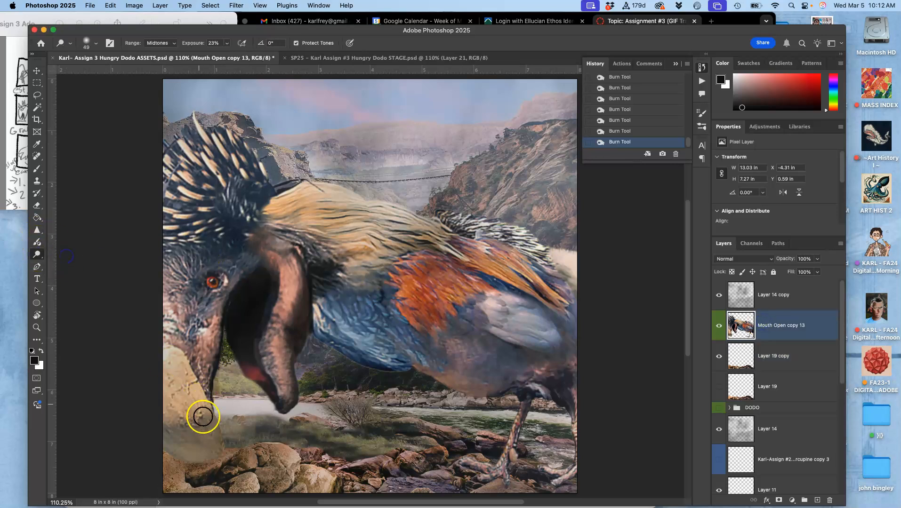
pyautogui.moveTo(194, 443)
pyautogui.mouseDown()
pyautogui.moveTo(172, 406)
pyautogui.moveTo(190, 437)
pyautogui.mouseUp()
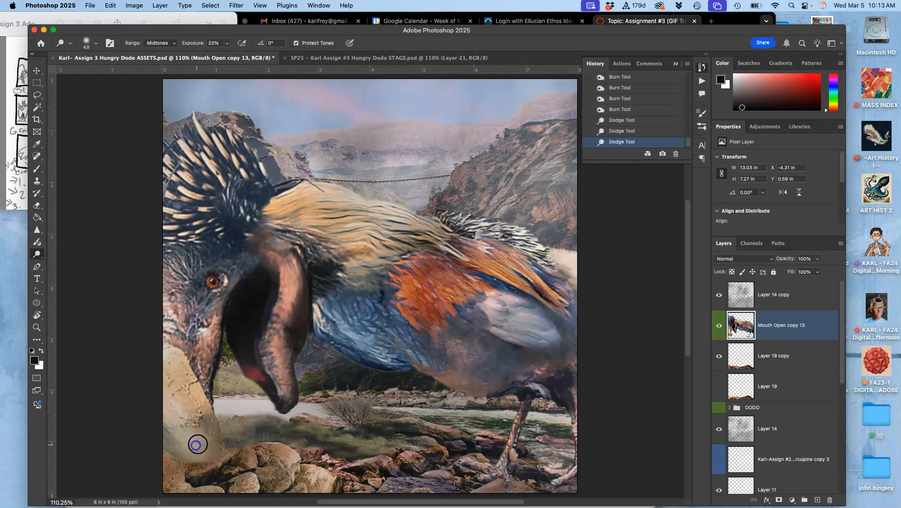
# Step: Burn the beak's edges and lower face on Mouth Open copy 13, using the Highlights range at 23% exposure
pyautogui.click(38, 256)
pyautogui.click(55, 264)
pyautogui.moveTo(211, 402)
pyautogui.mouseDown()
pyautogui.moveTo(217, 450)
pyautogui.moveTo(219, 433)
pyautogui.moveTo(211, 466)
pyautogui.moveTo(157, 446)
pyautogui.moveTo(191, 468)
pyautogui.moveTo(173, 467)
pyautogui.moveTo(175, 477)
pyautogui.moveTo(175, 463)
pyautogui.mouseUp()
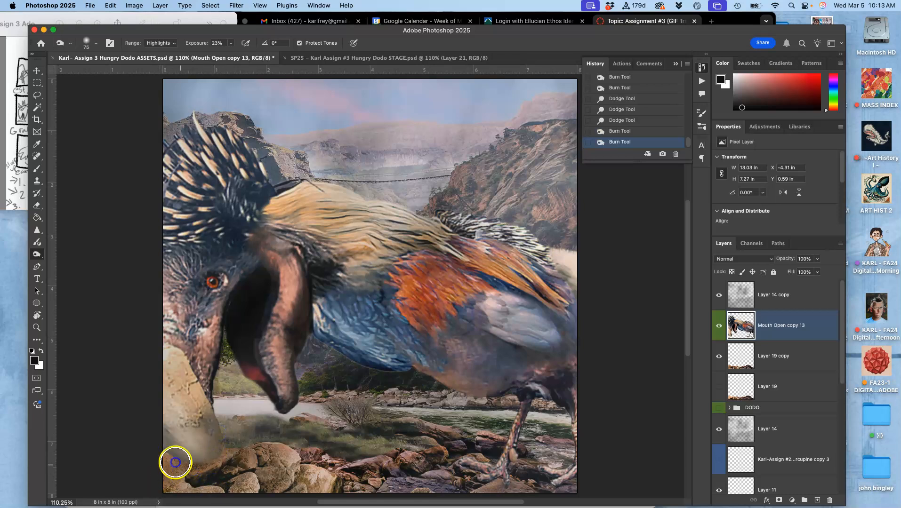
pyautogui.moveTo(214, 409); pyautogui.dragTo(211, 405)
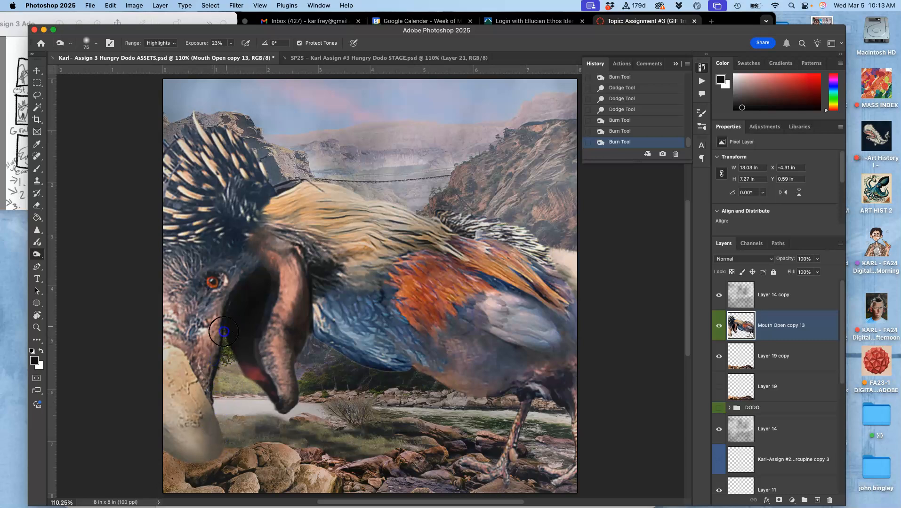
pyautogui.click(203, 324)
pyautogui.moveTo(300, 481); pyautogui.dragTo(359, 462)
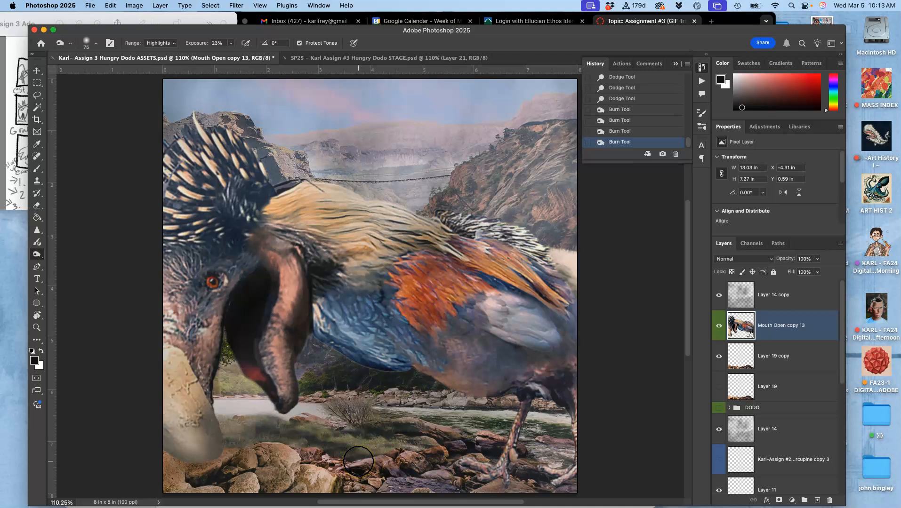
# Step: Sharpen the dodo's beak, face and lower jaw on Mouth Open copy 13 with the Sharpen tool at 29% strength
pyautogui.click(37, 230)
pyautogui.moveTo(187, 407)
pyautogui.mouseDown()
pyautogui.moveTo(210, 425)
pyautogui.moveTo(209, 455)
pyautogui.moveTo(213, 447)
pyautogui.moveTo(193, 440)
pyautogui.moveTo(204, 450)
pyautogui.moveTo(178, 414)
pyautogui.moveTo(196, 391)
pyautogui.moveTo(240, 385)
pyautogui.moveTo(228, 333)
pyautogui.moveTo(243, 298)
pyautogui.moveTo(245, 328)
pyautogui.moveTo(210, 349)
pyautogui.moveTo(243, 352)
pyautogui.moveTo(294, 444)
pyautogui.moveTo(268, 339)
pyautogui.moveTo(253, 369)
pyautogui.moveTo(265, 377)
pyautogui.moveTo(272, 366)
pyautogui.moveTo(271, 316)
pyautogui.moveTo(251, 320)
pyautogui.moveTo(219, 353)
pyautogui.moveTo(282, 426)
pyautogui.moveTo(215, 446)
pyautogui.mouseUp()
pyautogui.moveTo(181, 414); pyautogui.dragTo(159, 396)
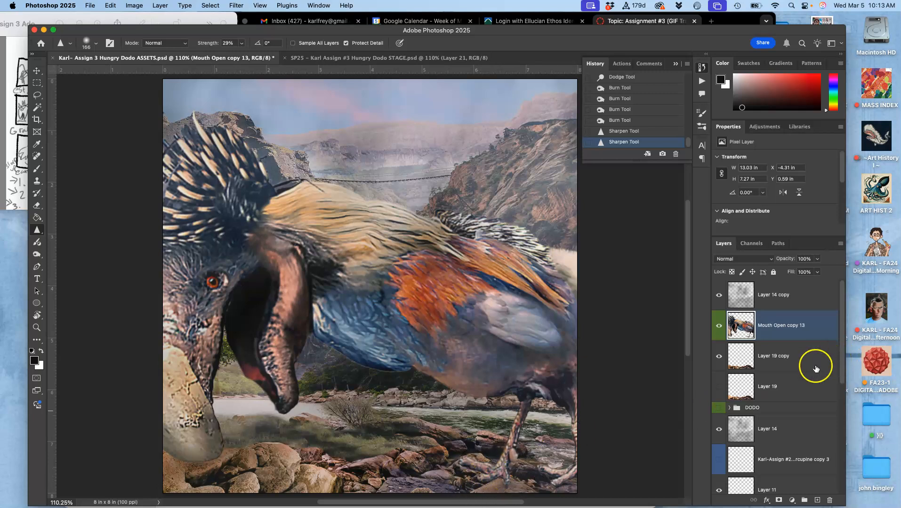
# Step: Show Layer 19 and copy the lassoed rocks around the dodo's foot from Layer 19 copy to a new layer above Mouth Open copy 13
pyautogui.click(719, 388)
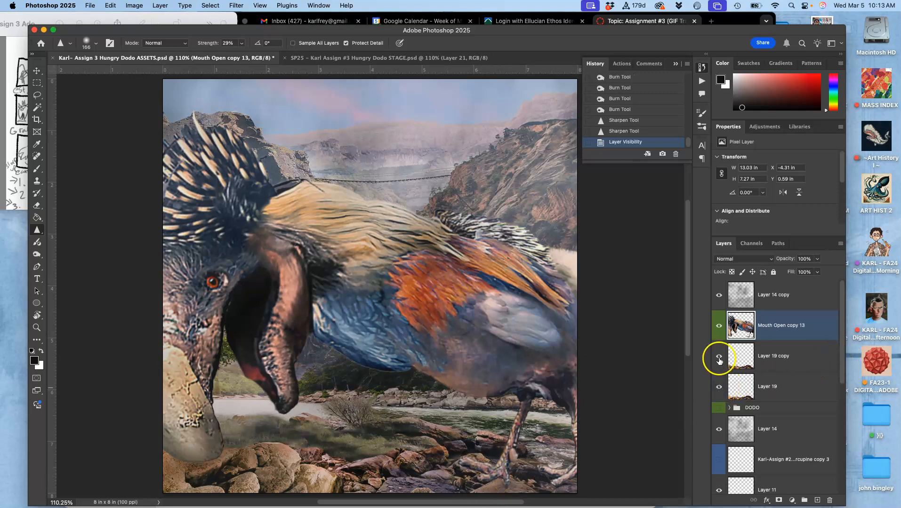
pyautogui.click(758, 358)
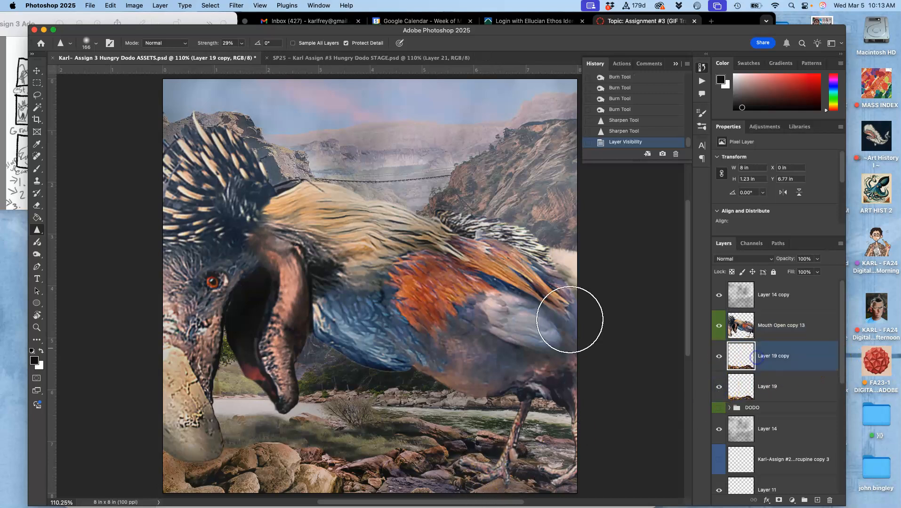
pyautogui.click(34, 94)
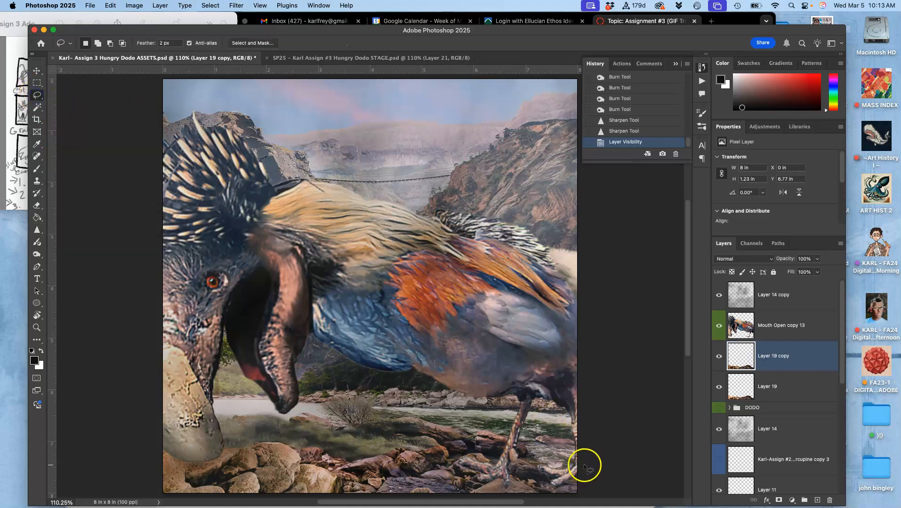
pyautogui.moveTo(470, 426)
pyautogui.mouseDown()
pyautogui.moveTo(438, 438)
pyautogui.moveTo(423, 495)
pyautogui.moveTo(527, 505)
pyautogui.mouseUp()
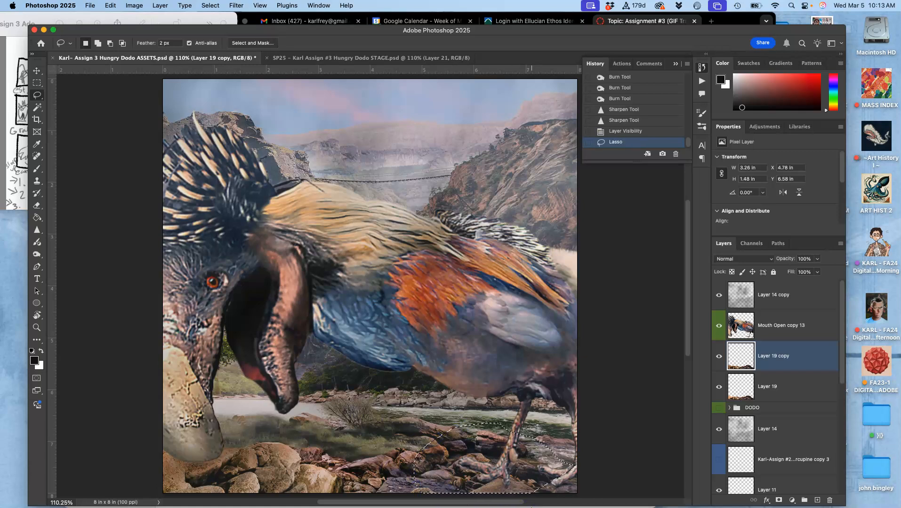
pyautogui.press('shift')
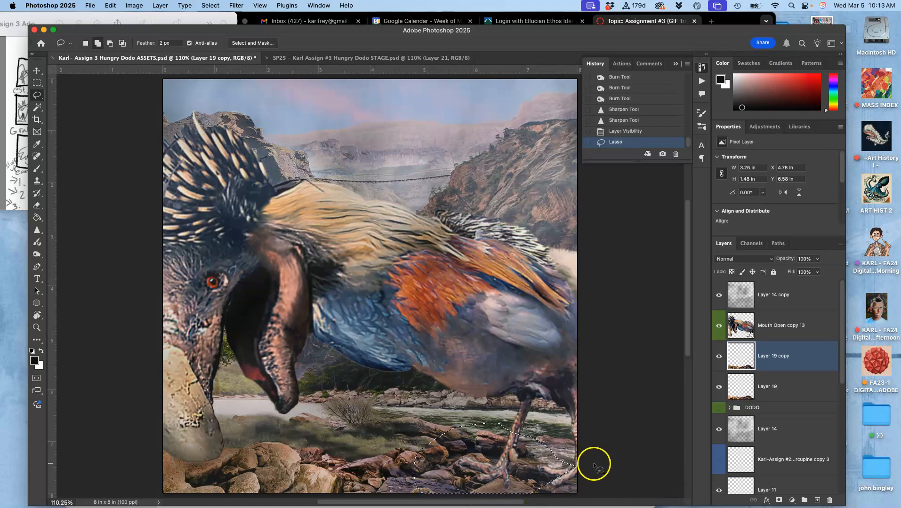
pyautogui.moveTo(599, 504); pyautogui.dragTo(604, 498)
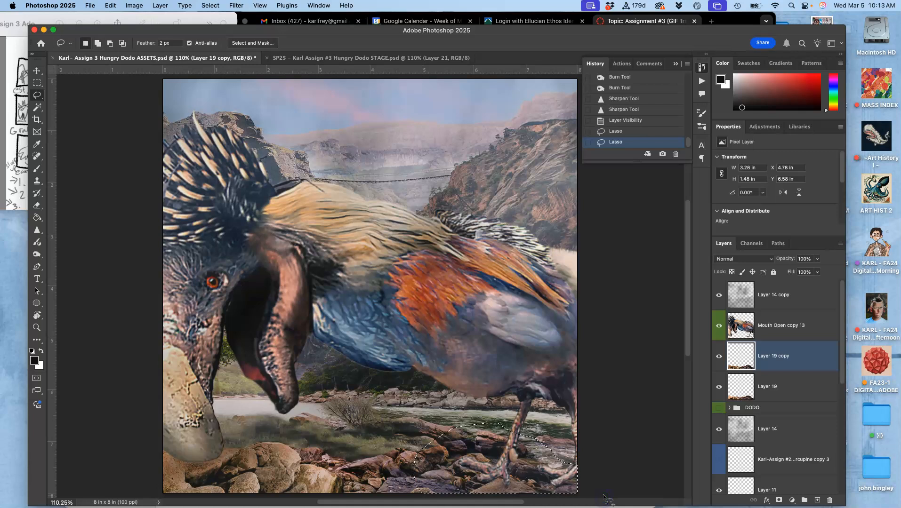
pyautogui.press('super+j')
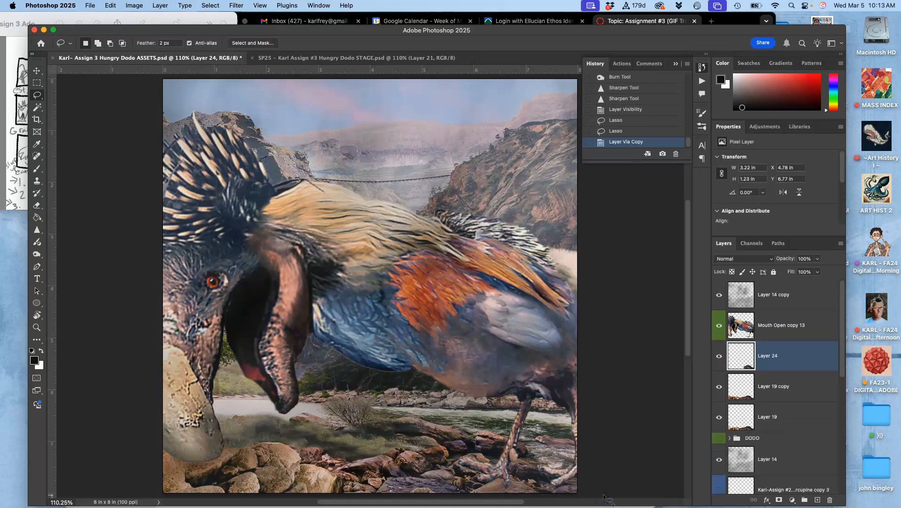
pyautogui.press('super+bracketright')
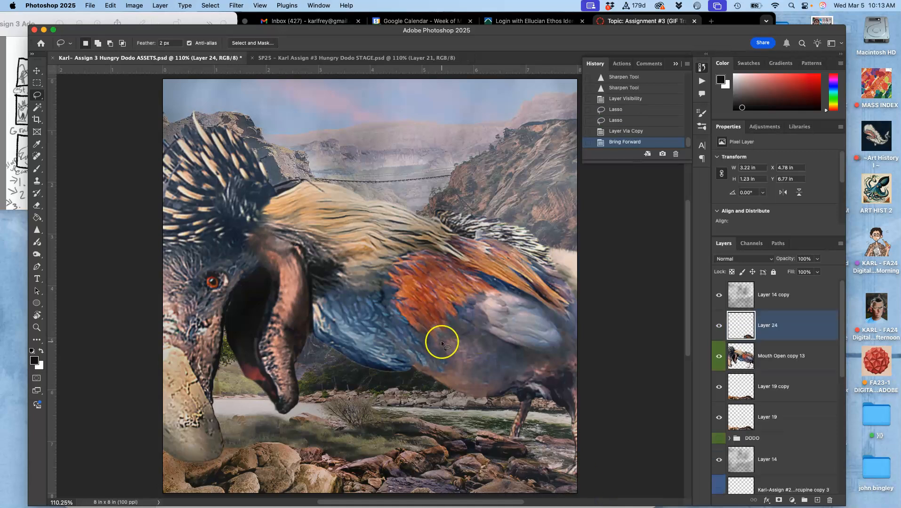
# Step: Compare the lunging dodo frame in ASSETS with the latest frame in STAGE by switching between the two documents
pyautogui.click(387, 58)
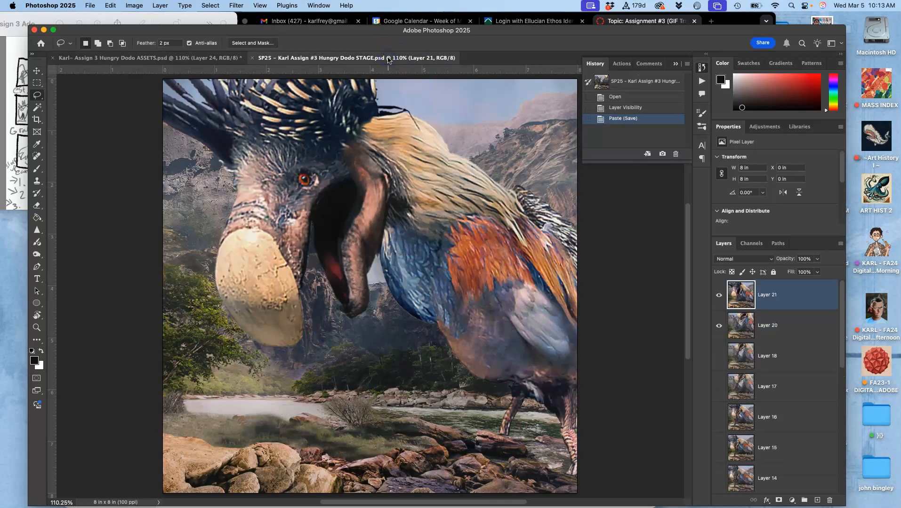
pyautogui.click(212, 59)
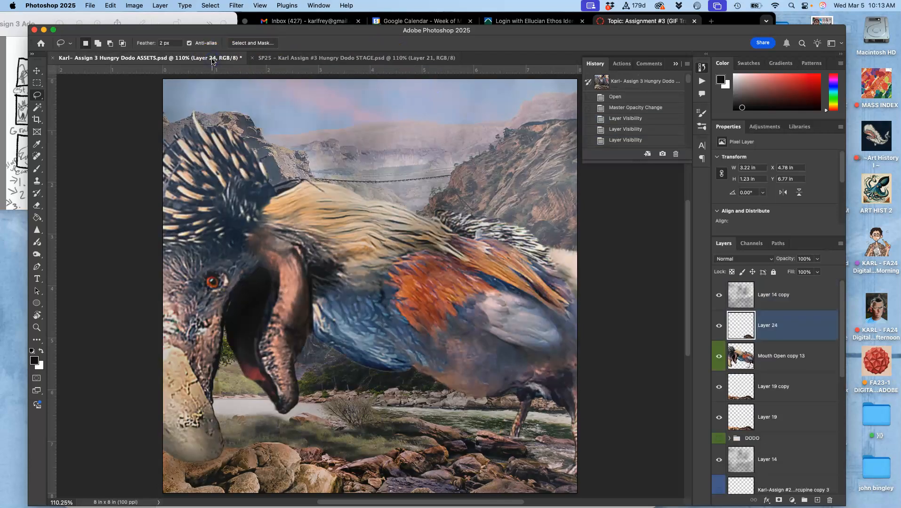
pyautogui.click(335, 58)
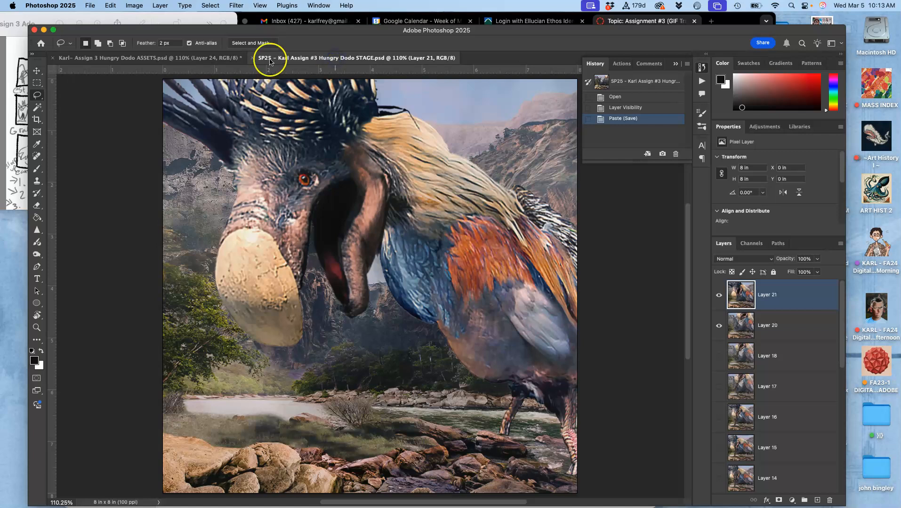
pyautogui.click(221, 57)
# Step: Hide Layer 20 copy and try Layer 20 in its place, comparing with STAGE, and leave both layers hidden in ASSETS
pyautogui.scroll(1, 734, 412)
pyautogui.scroll(-3, 734, 412)
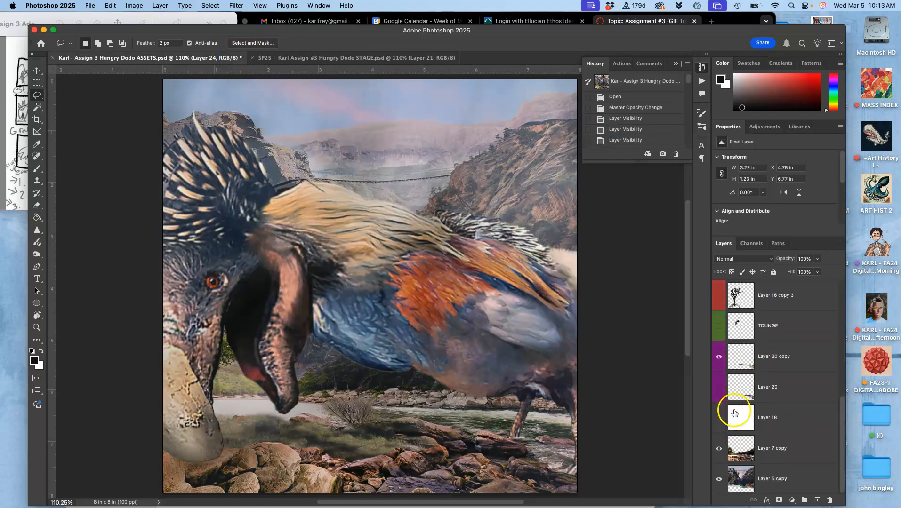
pyautogui.click(718, 359)
pyautogui.click(719, 360)
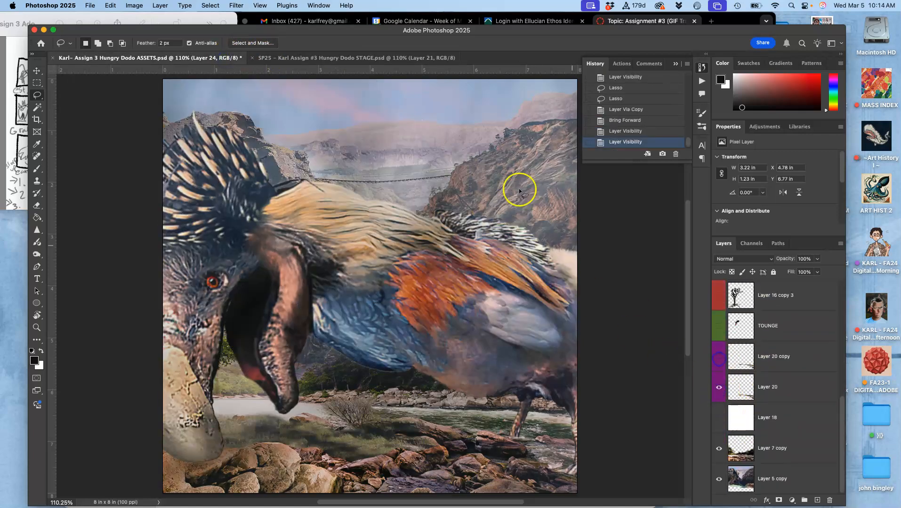
pyautogui.click(363, 60)
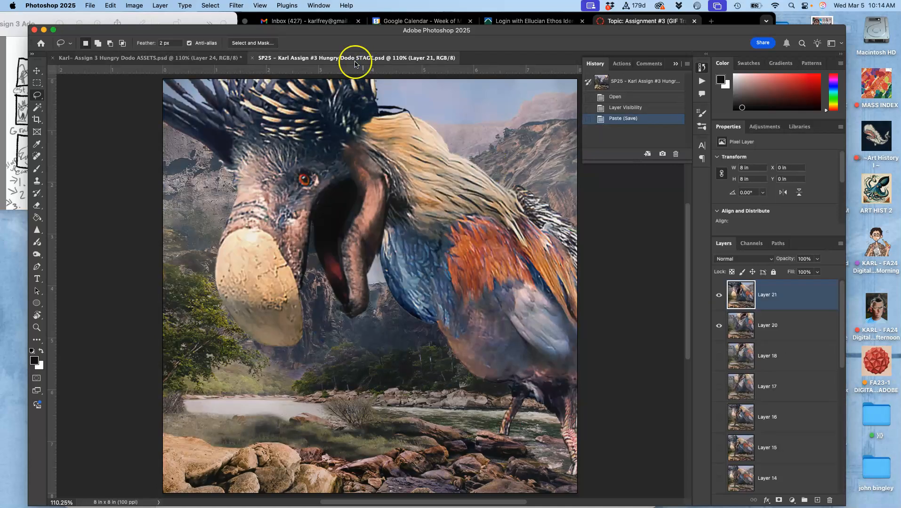
pyautogui.click(231, 58)
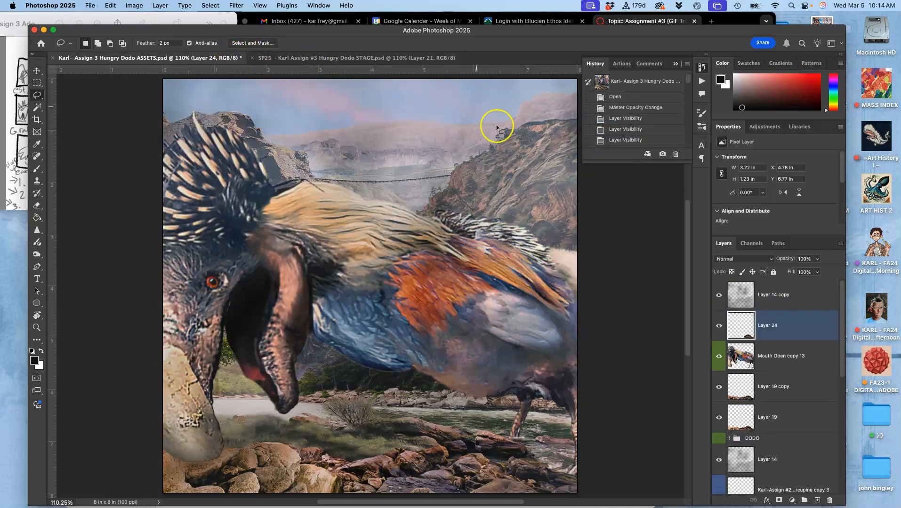
pyautogui.scroll(-5, 753, 395)
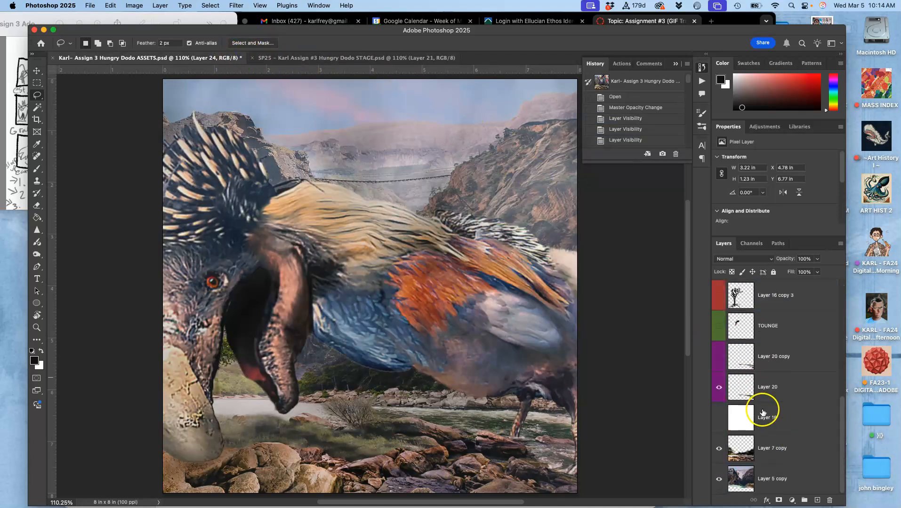
pyautogui.click(718, 389)
pyautogui.click(393, 58)
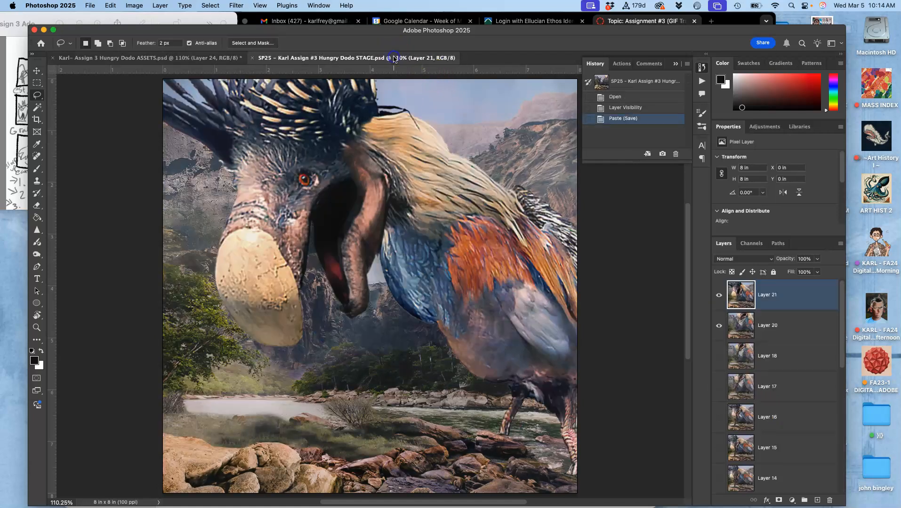
pyautogui.click(187, 59)
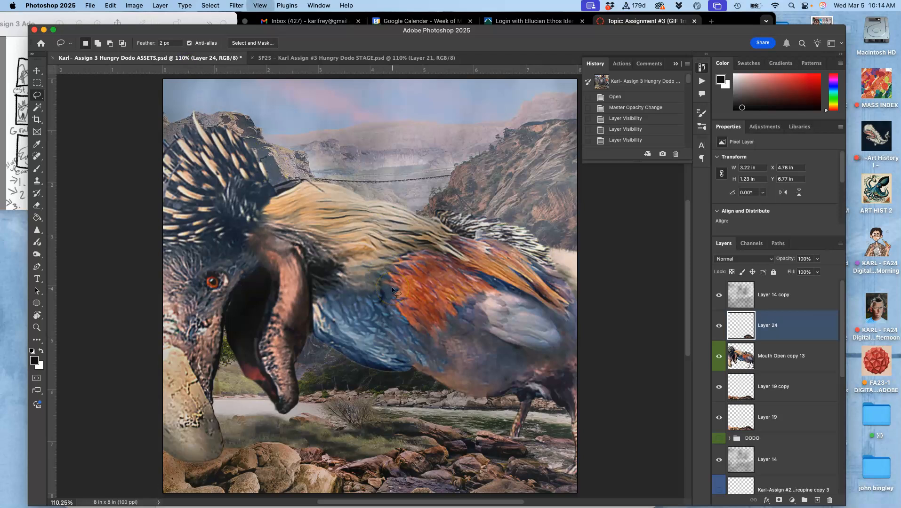
# Step: Stamp all visible layers of ASSETS into a new layer above Layer 14 copy and copy the whole canvas
pyautogui.press('super+minus')
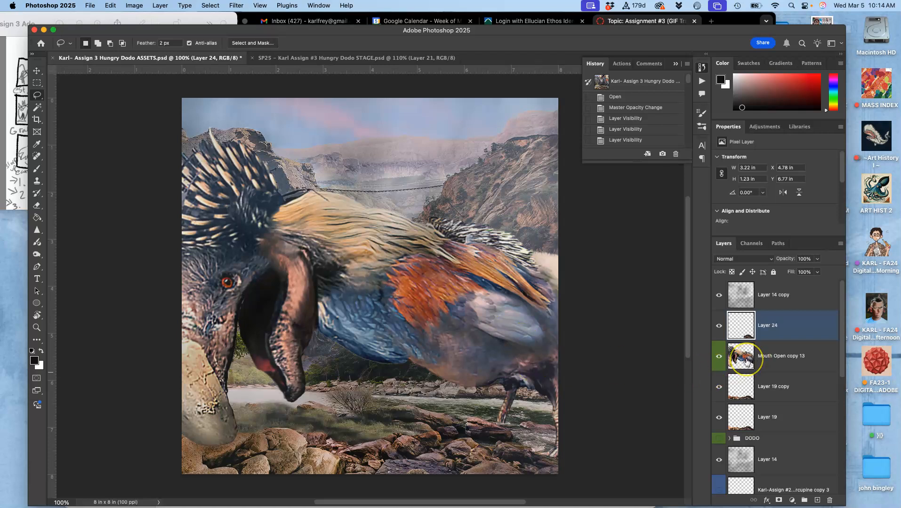
pyautogui.press('super+plus')
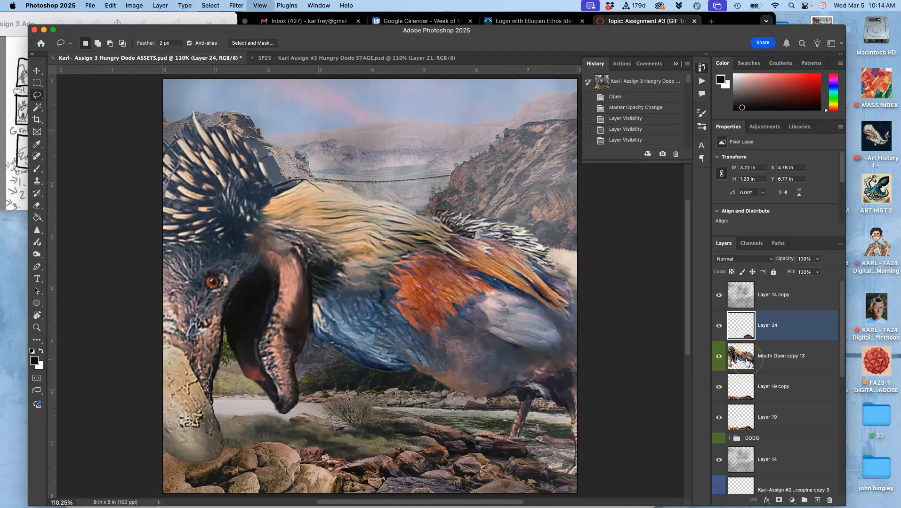
pyautogui.click(762, 296)
pyautogui.click(160, 5)
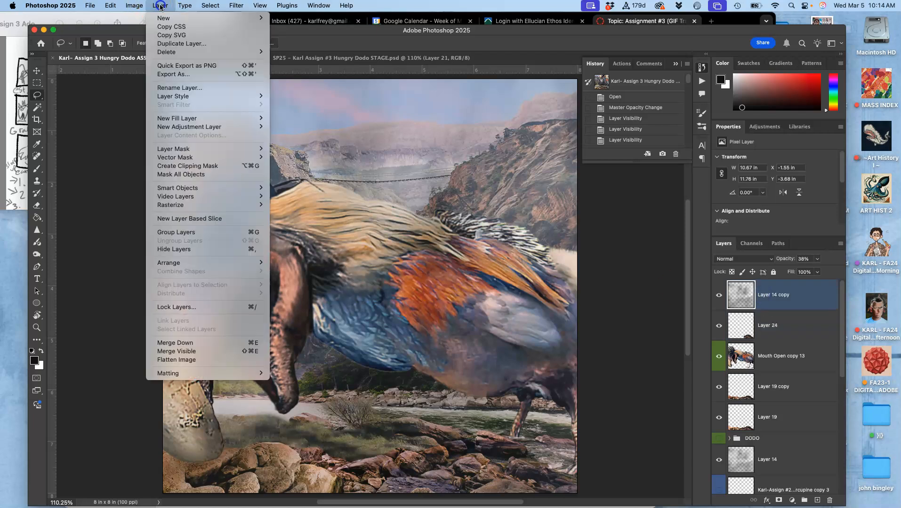
pyautogui.keyDown('alt'); pyautogui.click(191, 354); pyautogui.keyUp('alt')
pyautogui.press('super+a')
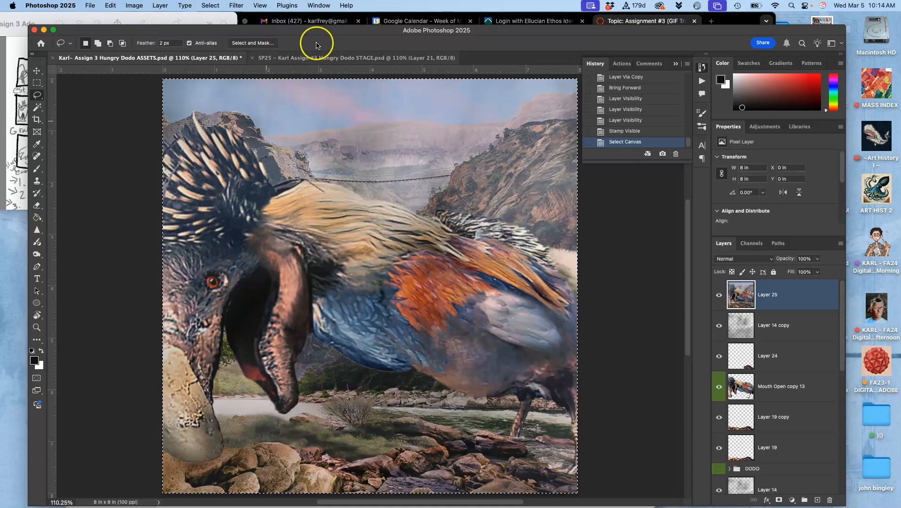
# Step: Paste the copied frame into STAGE above Layer 21 and toggle its visibility to compare it with the previous frame
pyautogui.click(323, 57)
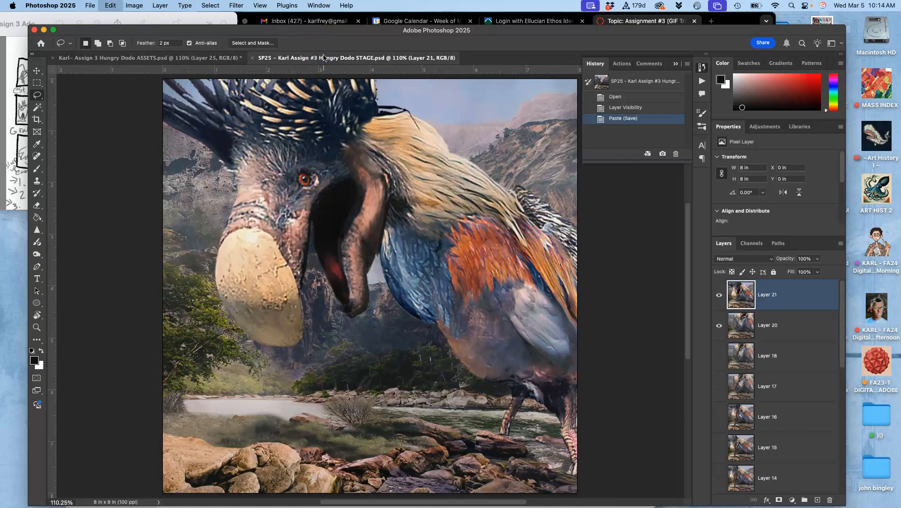
pyautogui.press('super+v')
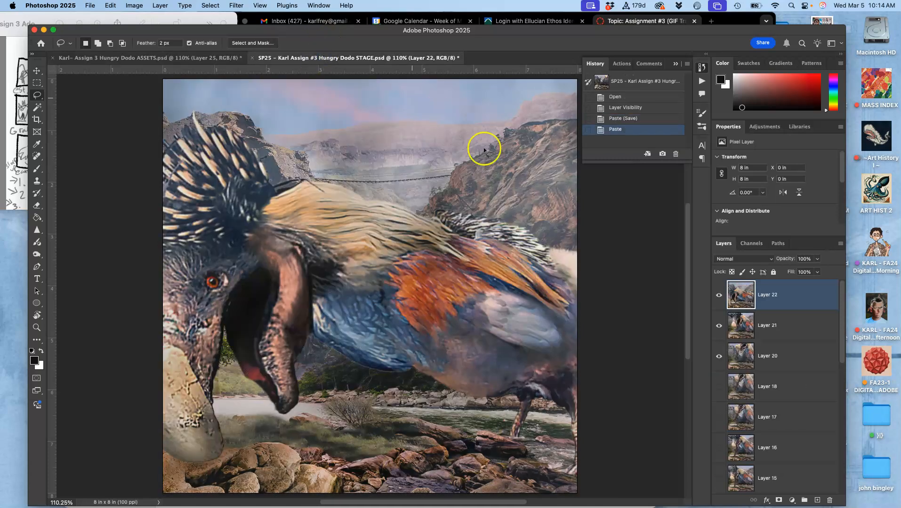
pyautogui.click(721, 299)
pyautogui.click(721, 299)
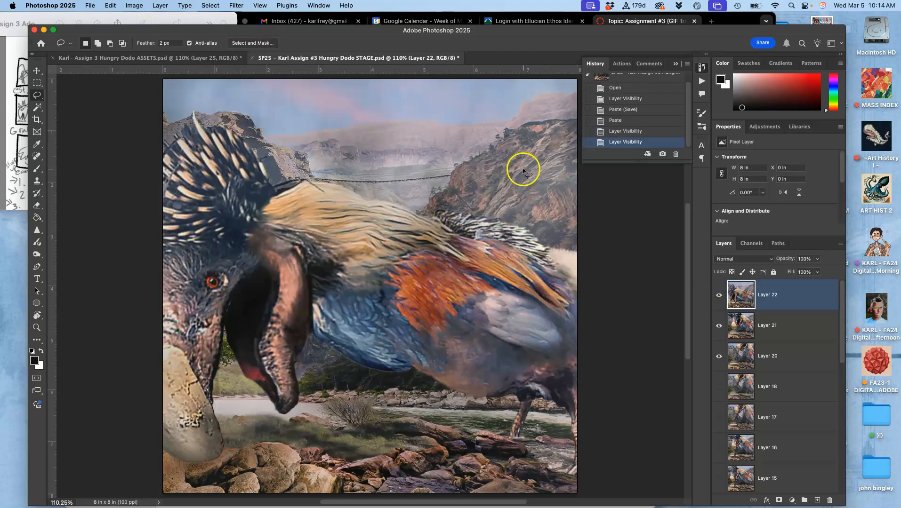
# Step: Deselect the canvas in ASSETS and delete the stamped layer above Layer 14 copy
pyautogui.click(204, 58)
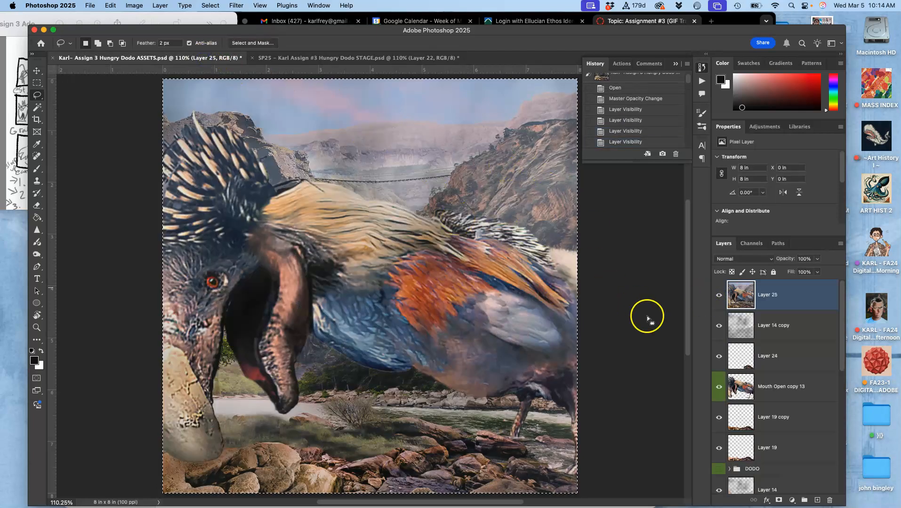
pyautogui.click(766, 397)
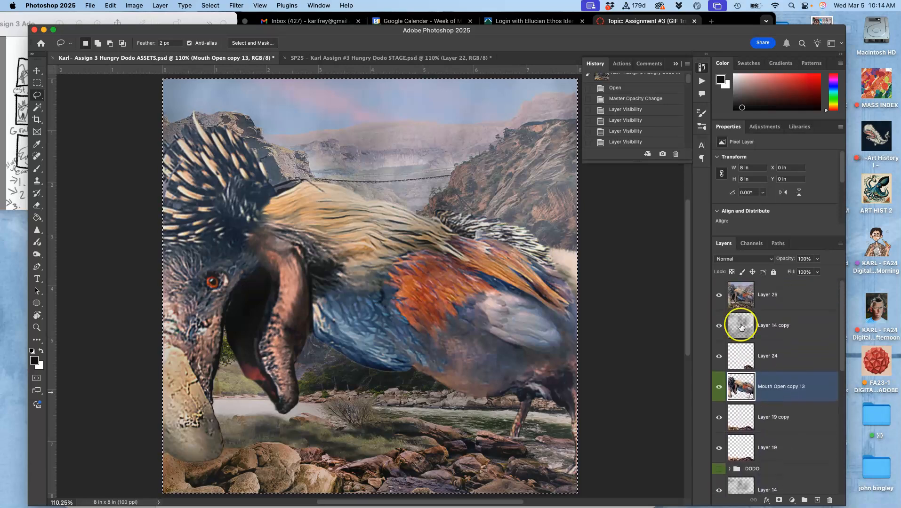
pyautogui.click(763, 301)
pyautogui.press('super+d')
pyautogui.press('Delete')
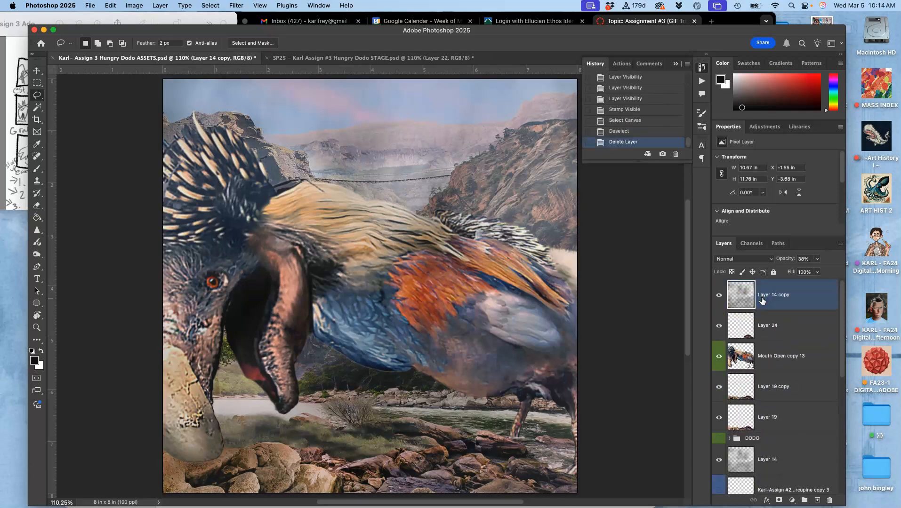
# Step: Duplicate Mouth Open copy 13 and hide the original layer
pyautogui.click(763, 356)
pyautogui.press('super+j')
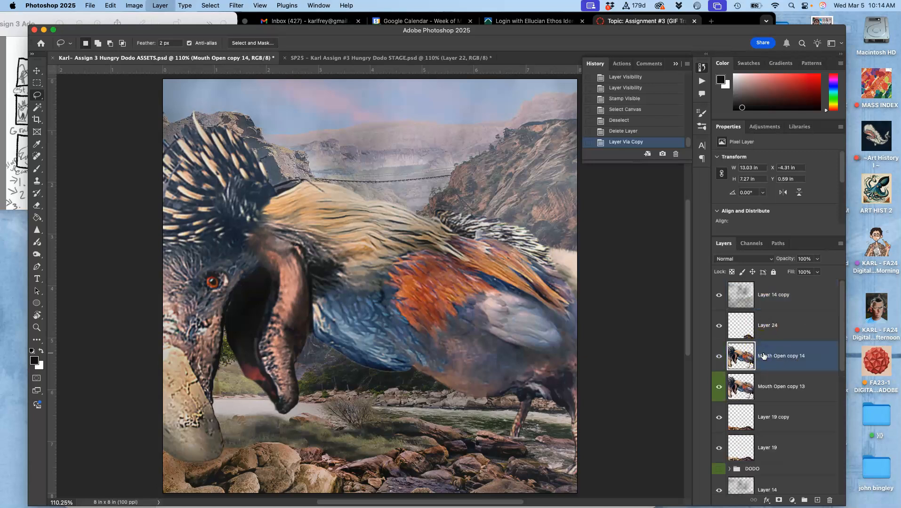
pyautogui.click(719, 387)
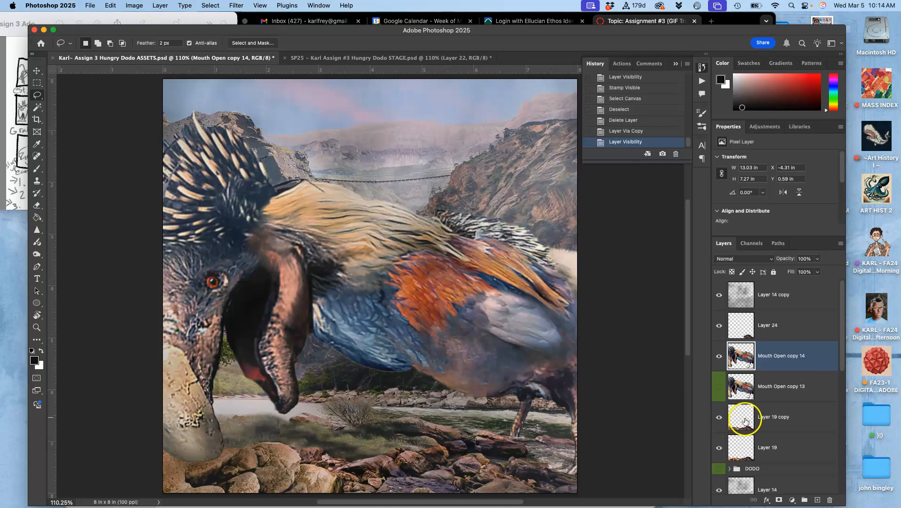
# Step: Duplicate Layer 19 copy, Layer 19 and Layer 7 copy together and merge the duplicates into one foreground layer
pyautogui.click(765, 418)
pyautogui.keyDown('super'); pyautogui.click(763, 449); pyautogui.keyUp('super')
pyautogui.scroll(-10, 764, 449)
pyautogui.scroll(3, 763, 449)
pyautogui.scroll(-3, 764, 449)
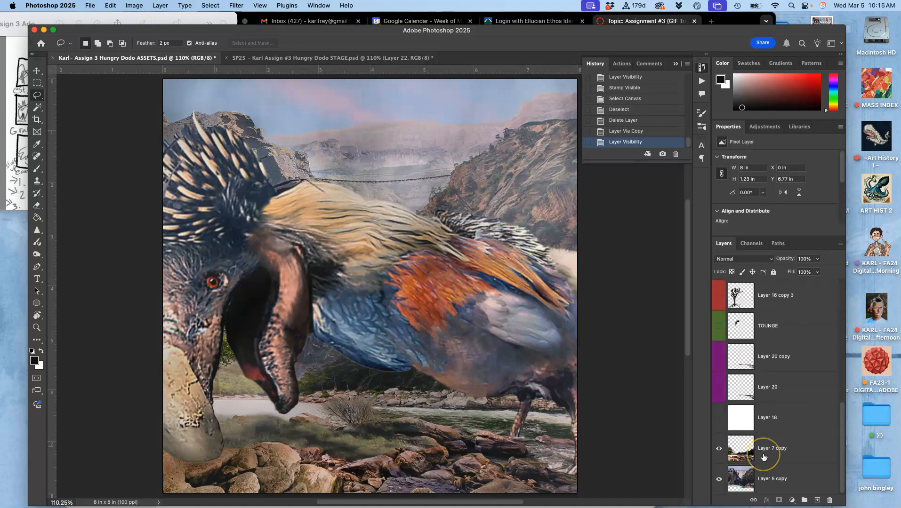
pyautogui.click(764, 456)
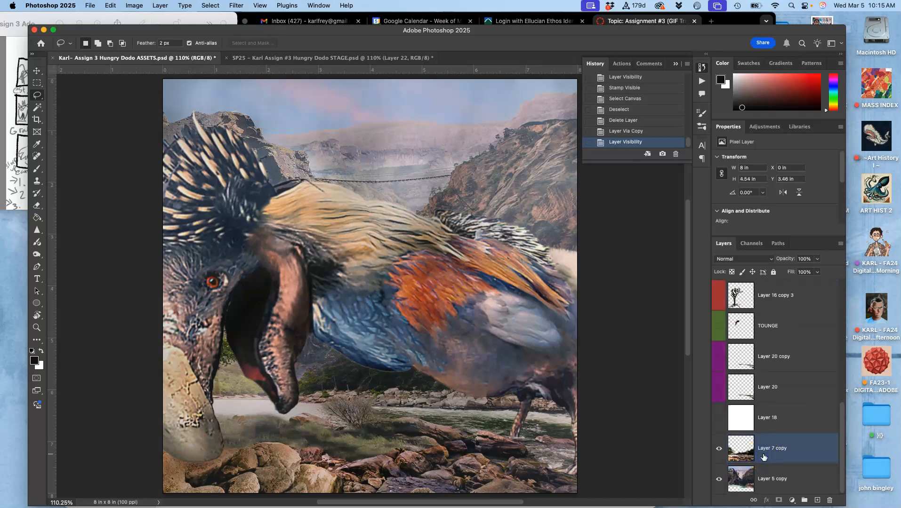
pyautogui.press('super+j')
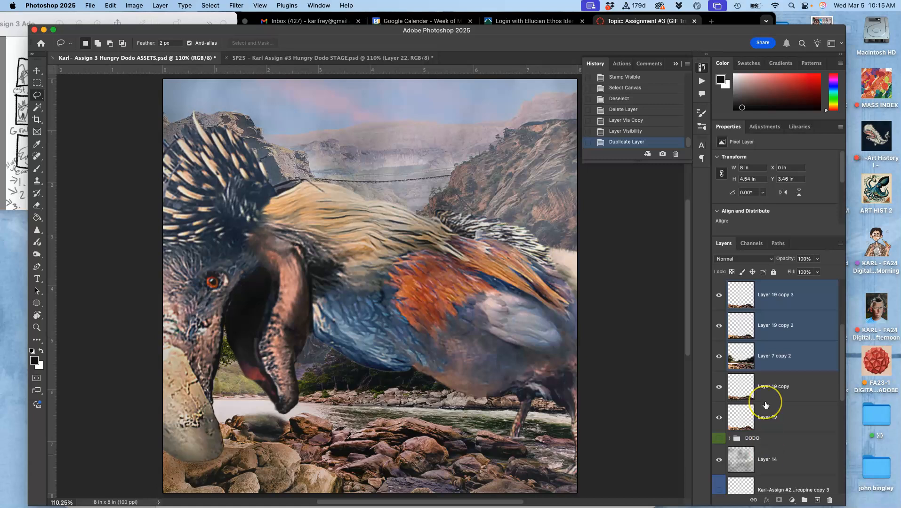
pyautogui.press('super+e')
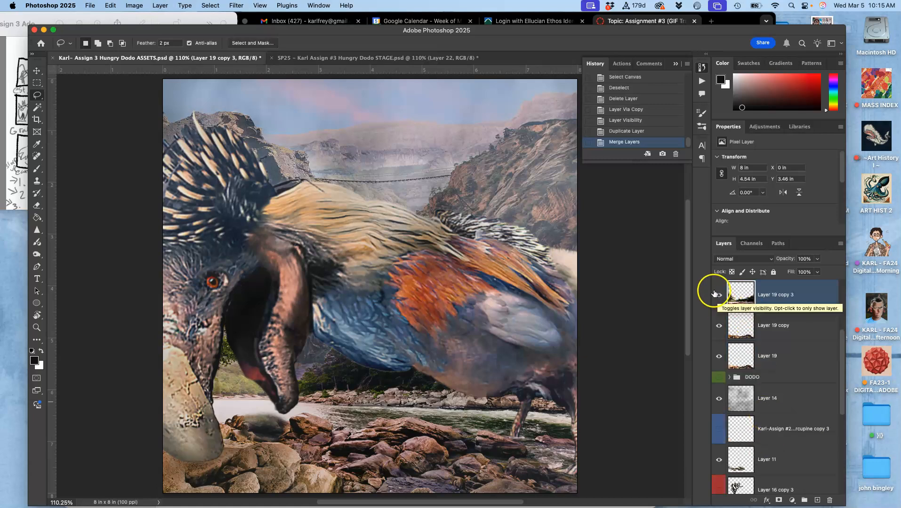
# Step: Toggle the merged foreground layer's visibility to compare it with the original rock layers
pyautogui.click(719, 294)
pyautogui.click(718, 295)
pyautogui.click(718, 295)
pyautogui.click(718, 295)
pyautogui.scroll(4, 725, 315)
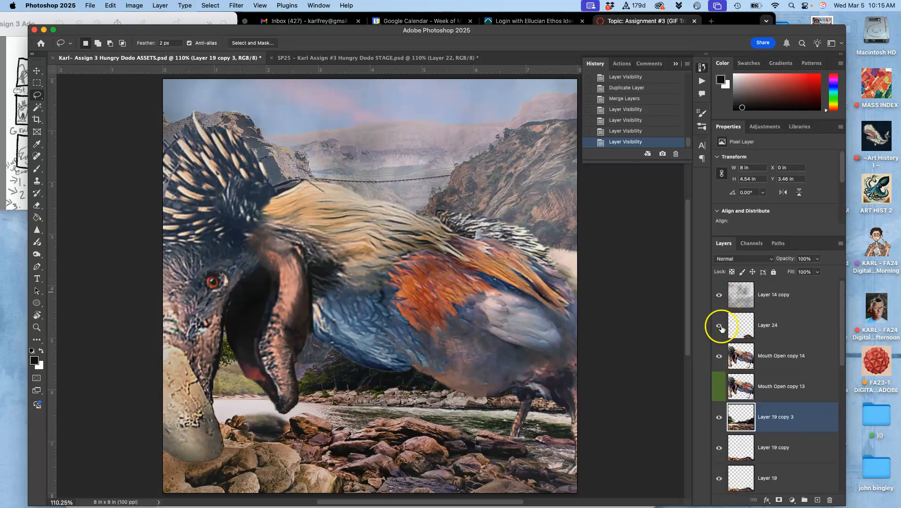
# Step: Hide Layer 24, Layer 19 copy, Layer 19 and Layer 7 copy
pyautogui.click(719, 325)
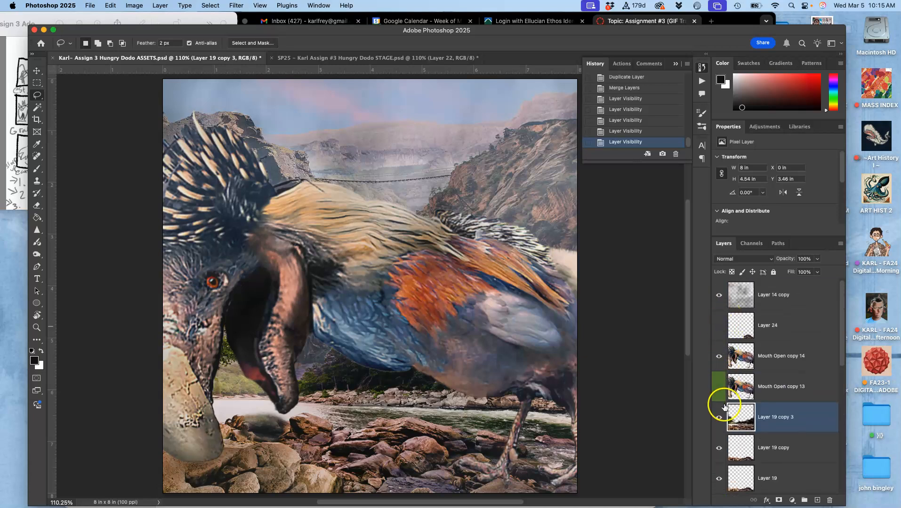
pyautogui.click(719, 448)
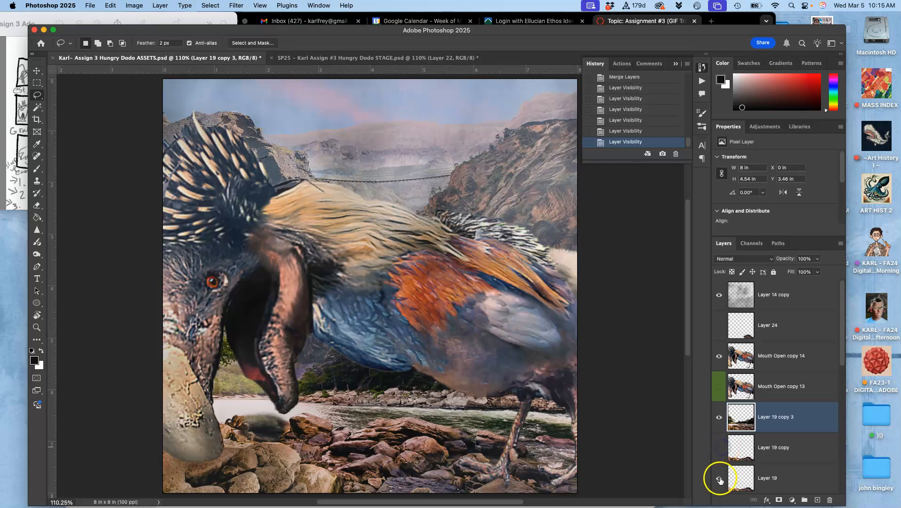
pyautogui.scroll(-5, 748, 458)
pyautogui.click(720, 450)
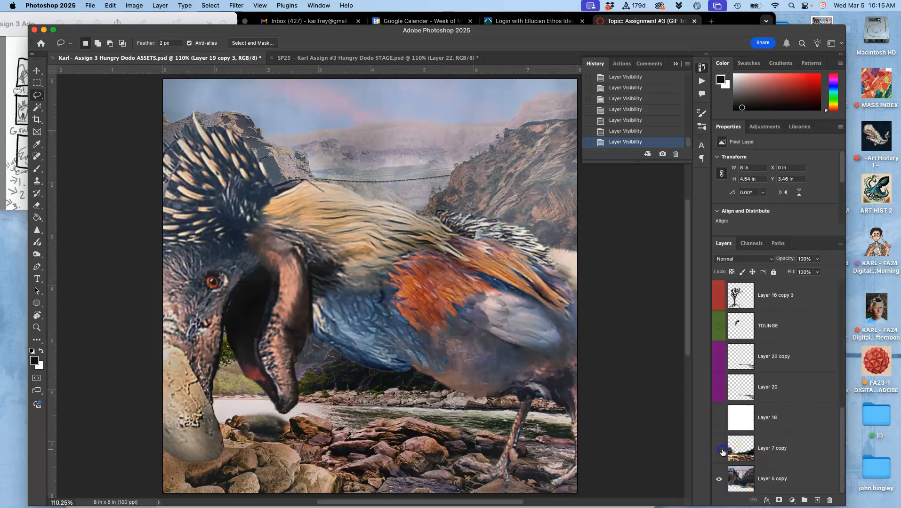
pyautogui.scroll(5, 723, 452)
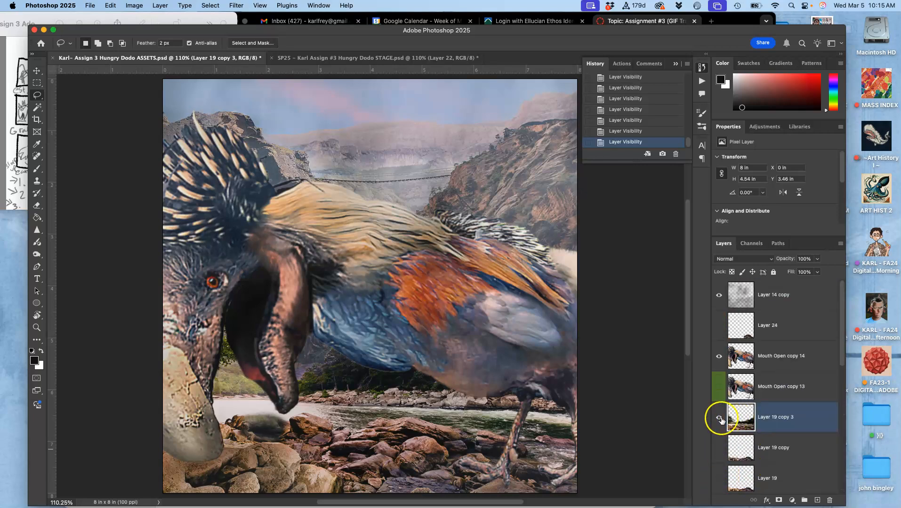
# Step: Check what the merged foreground layer covers by switching its visibility off and on and reviewing the layers below it
pyautogui.click(720, 417)
pyautogui.click(720, 418)
pyautogui.click(720, 418)
pyautogui.click(720, 419)
pyautogui.scroll(-3, 722, 420)
pyautogui.scroll(-1, 722, 420)
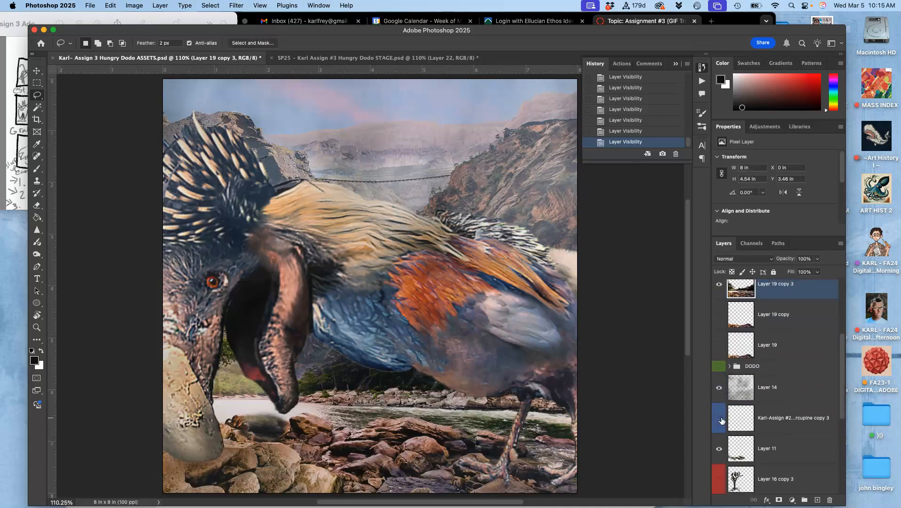
pyautogui.scroll(4, 720, 454)
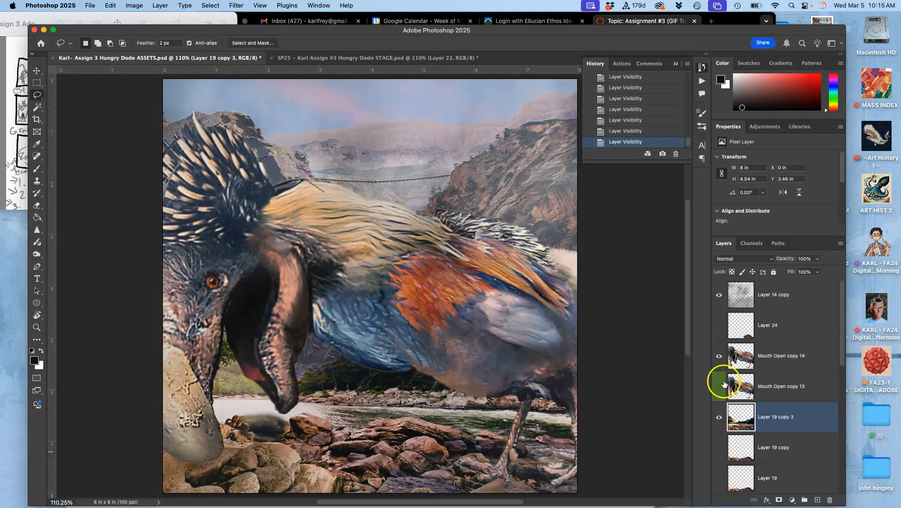
pyautogui.click(719, 417)
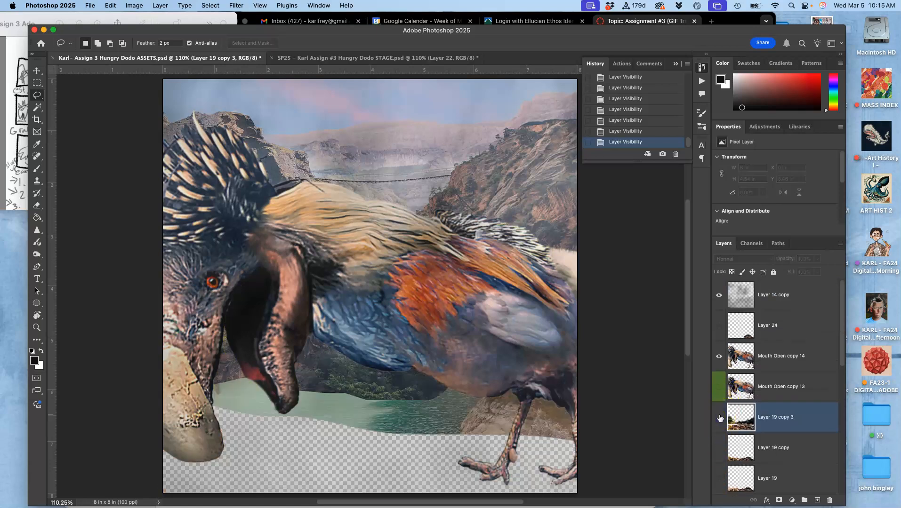
pyautogui.click(719, 417)
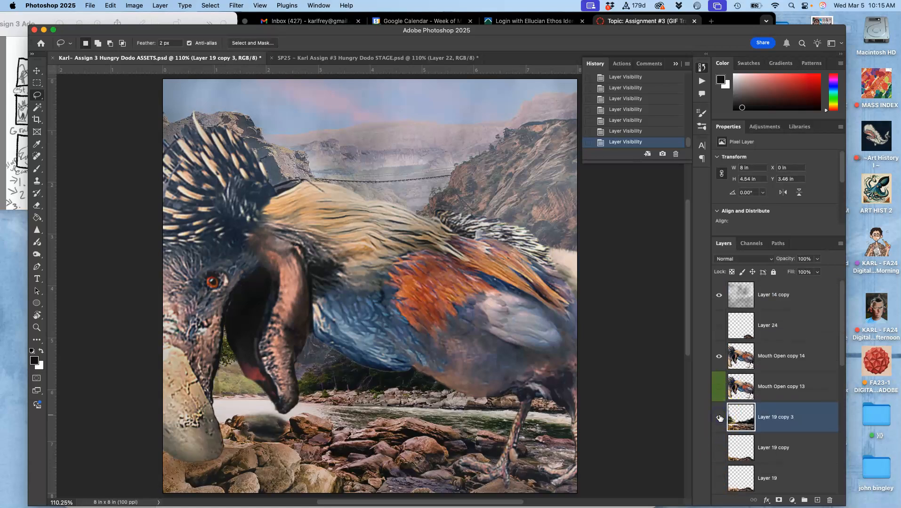
# Step: Check the coverage of Layer 19 copy 3 by toggling its visibility, and review the storyboard sketches in Preview
pyautogui.click(719, 417)
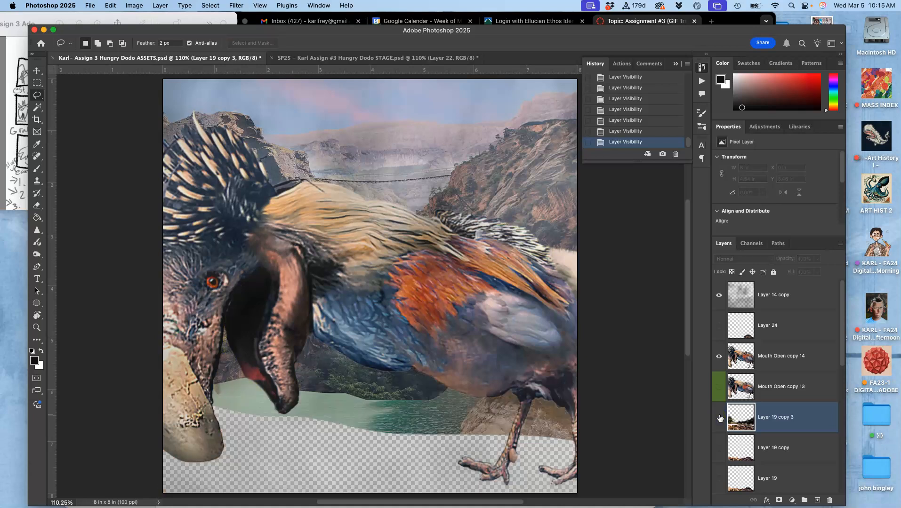
pyautogui.click(719, 417)
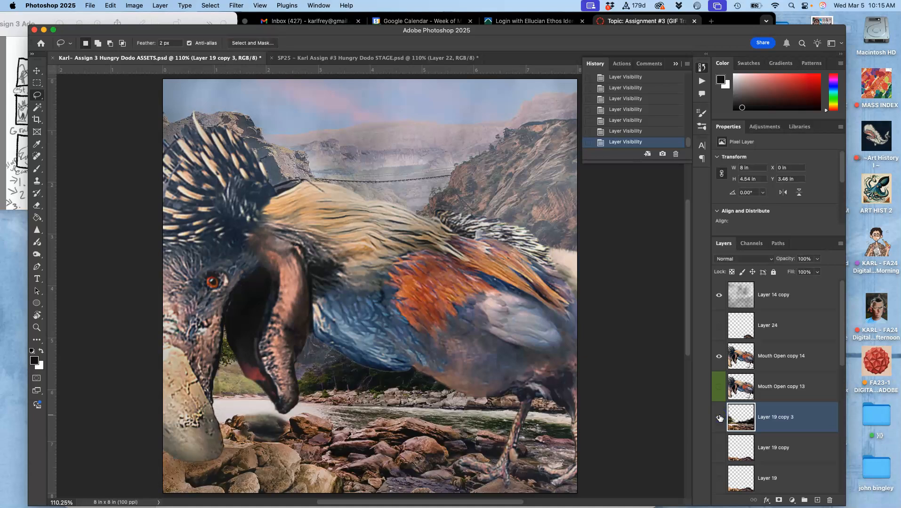
pyautogui.click(18, 110)
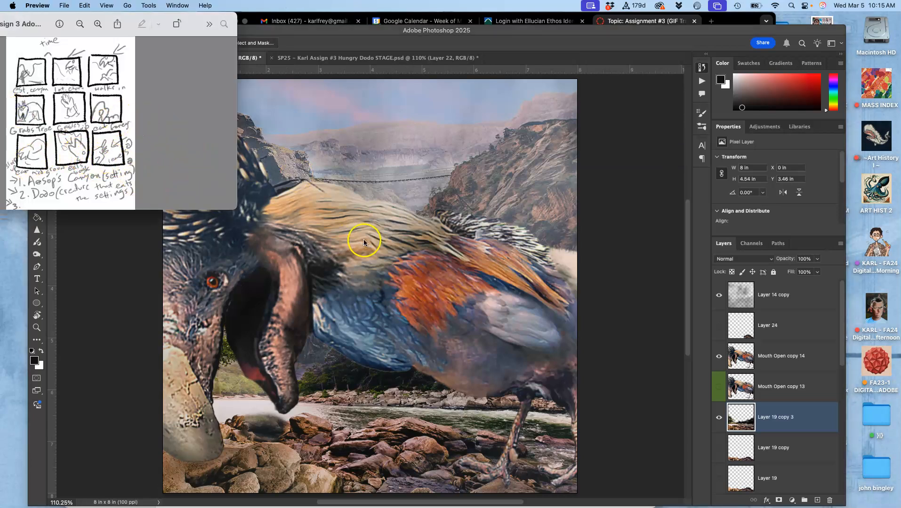
pyautogui.click(605, 347)
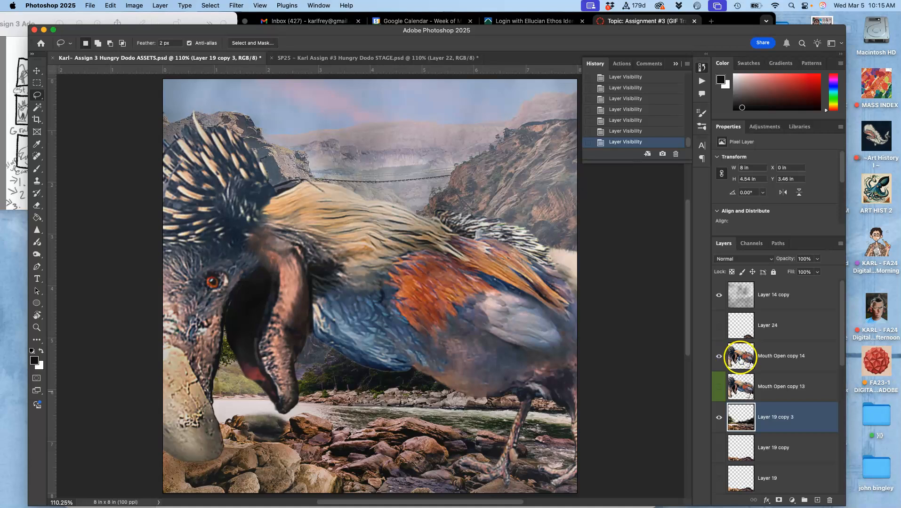
pyautogui.click(719, 417)
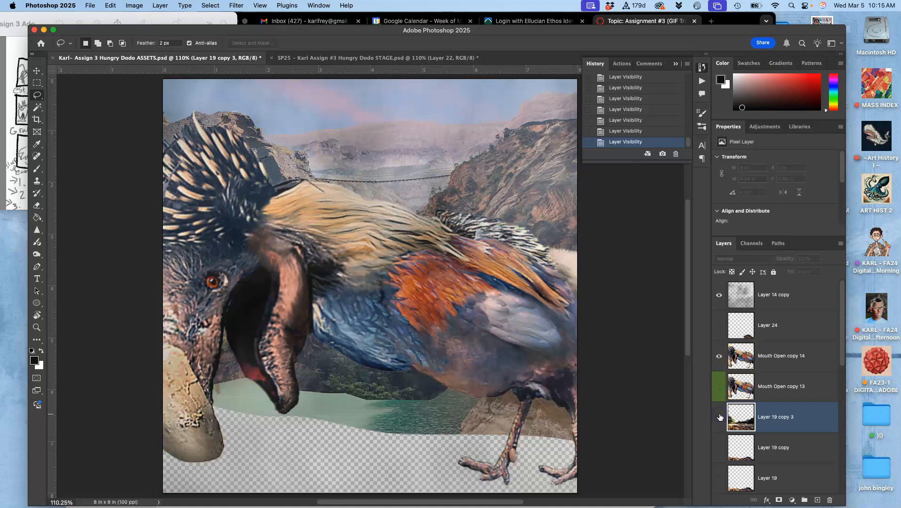
pyautogui.click(719, 418)
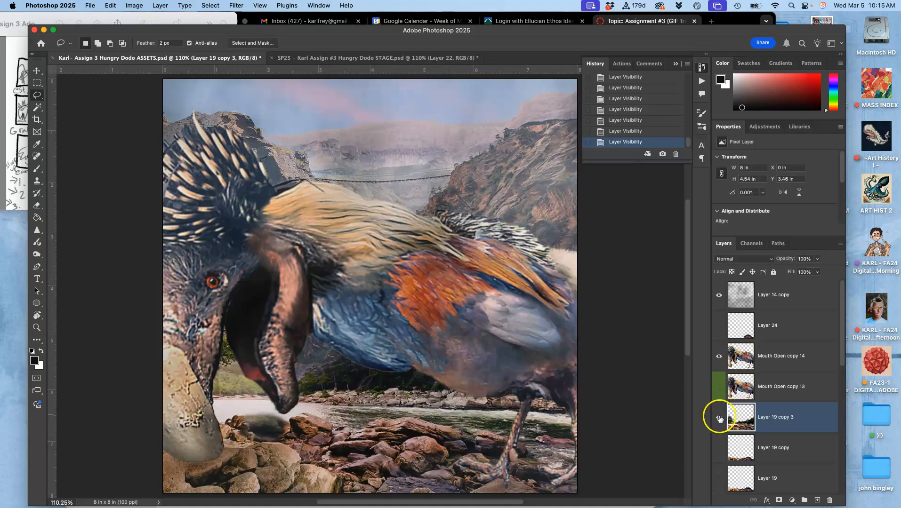
# Step: Puppet Warp Mouth Open copy 14 with the rump and feet pinned, pulling the neck down and the upper back up so the head lowers
pyautogui.click(742, 360)
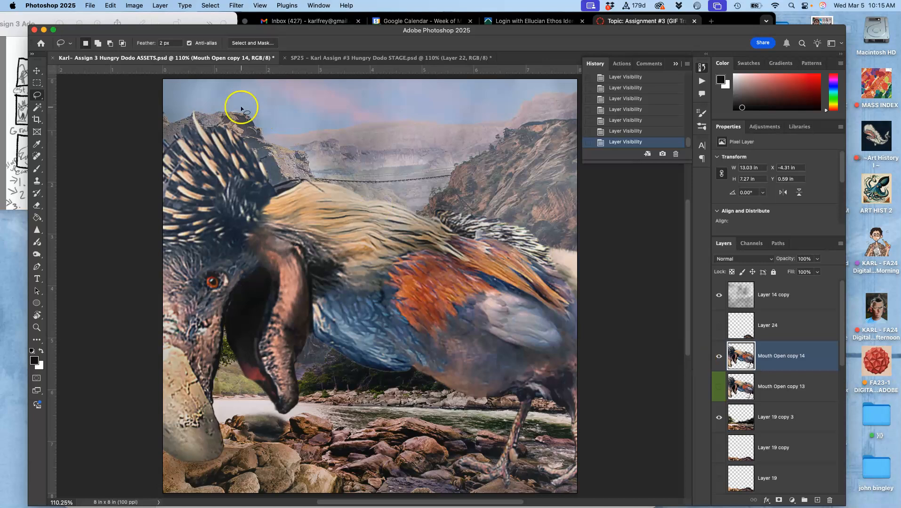
pyautogui.click(111, 6)
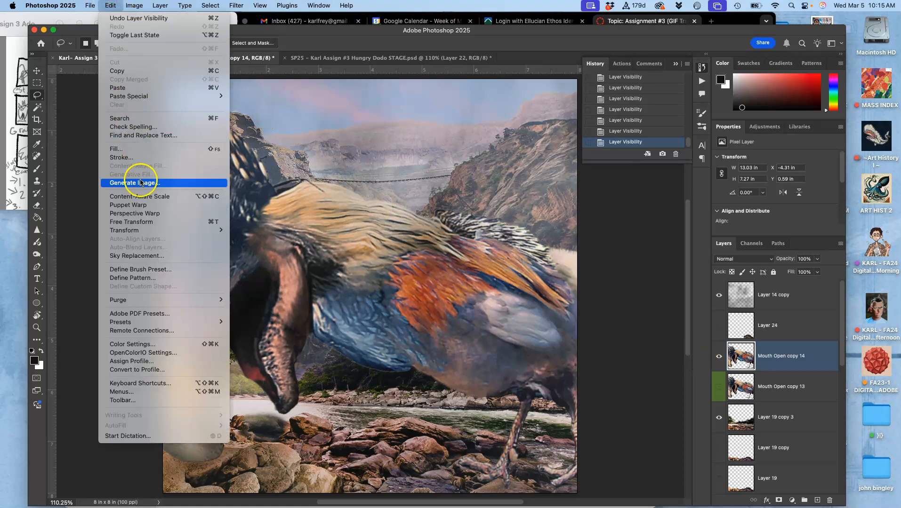
pyautogui.click(137, 205)
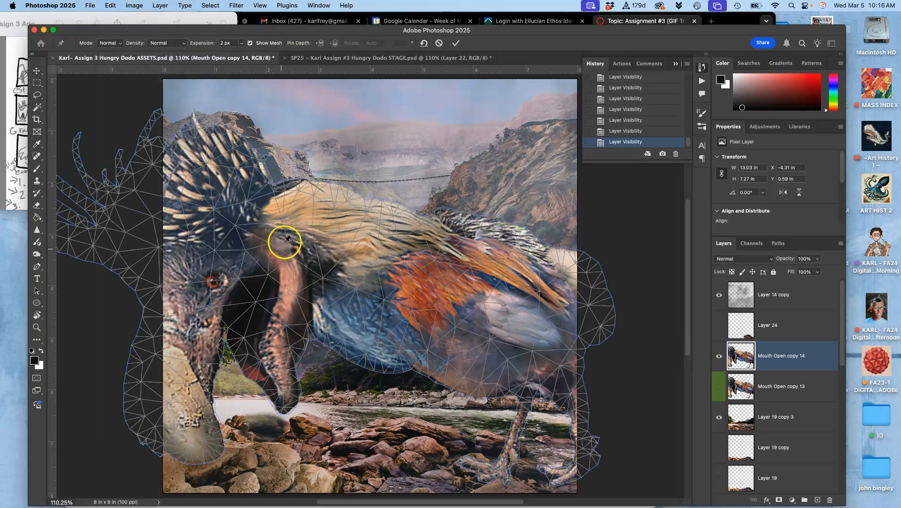
pyautogui.click(538, 368)
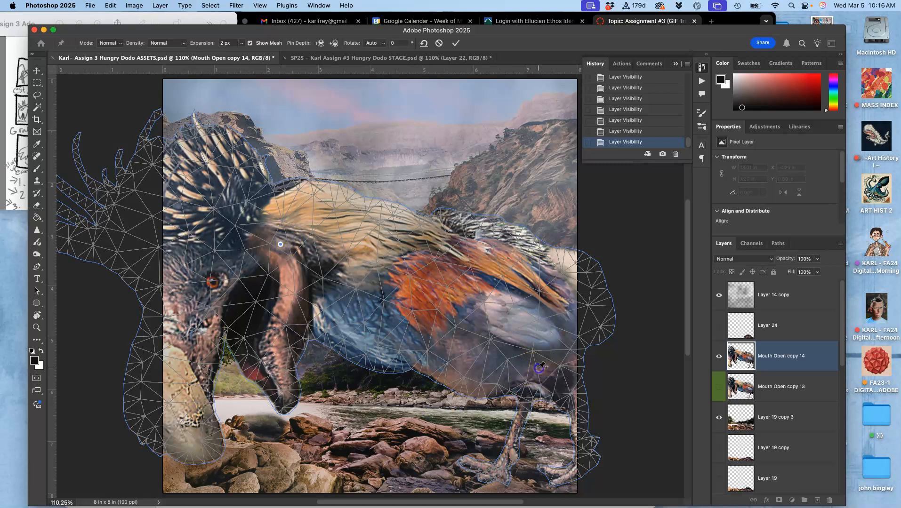
pyautogui.click(492, 467)
pyautogui.click(580, 462)
pyautogui.moveTo(278, 244); pyautogui.dragTo(272, 289)
pyautogui.moveTo(413, 249); pyautogui.dragTo(411, 190)
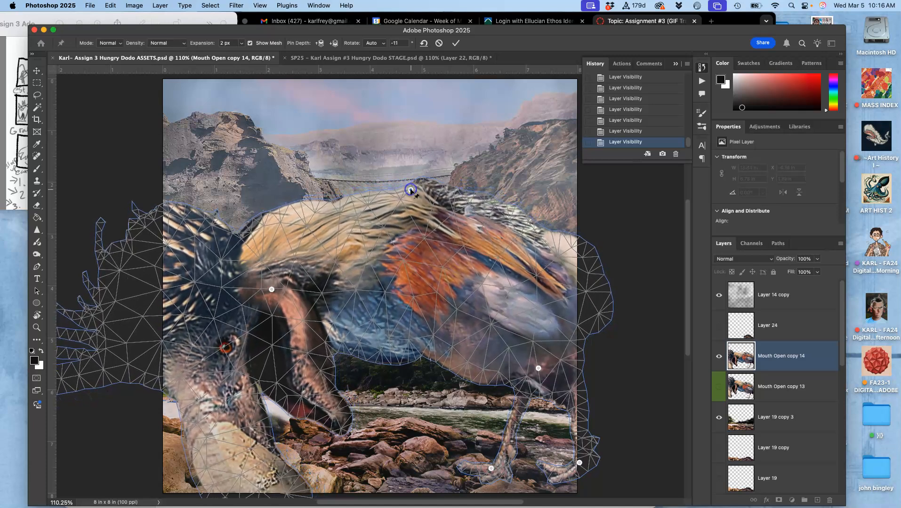
pyautogui.press('Return')
pyautogui.press('l')
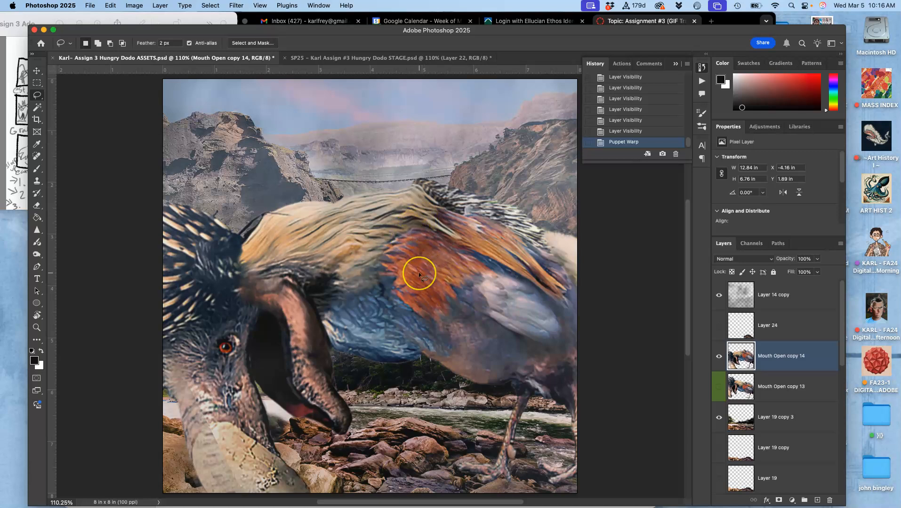
# Step: Warp Layer 19 copy 3 so the riverbank bulges upward under the beak, the shore bends down near the legs, and the lower-left rocks stretch downward
pyautogui.scroll(-3, 419, 272)
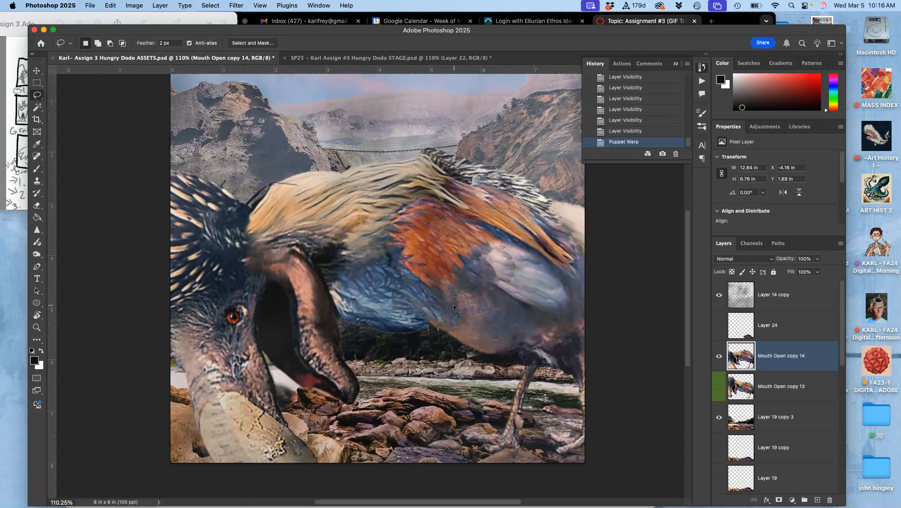
pyautogui.click(745, 422)
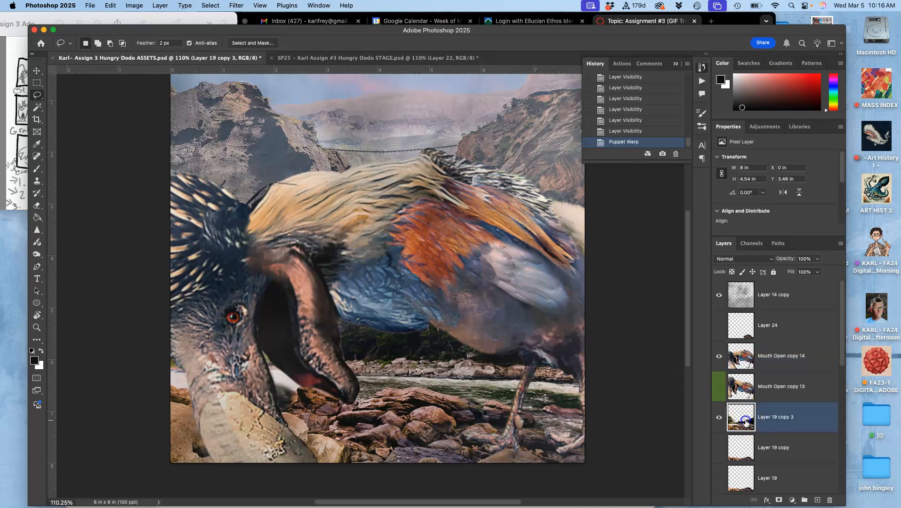
pyautogui.press('super+t')
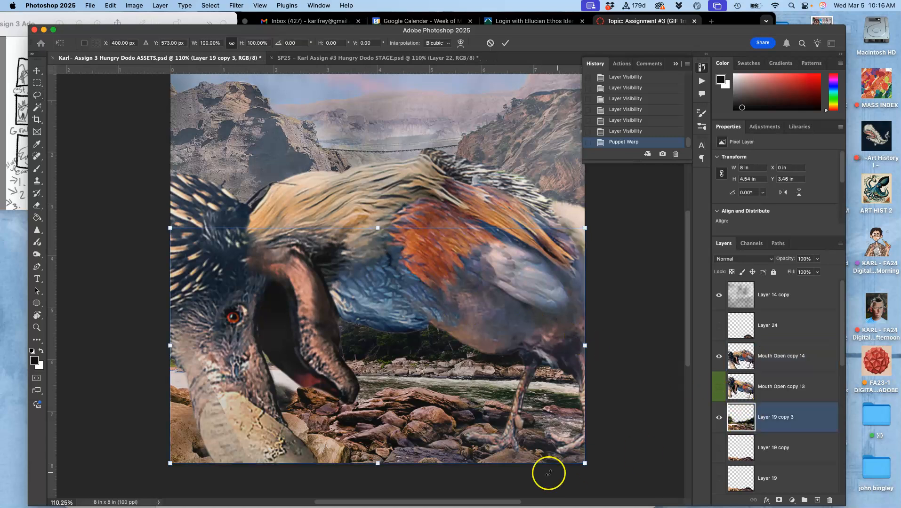
pyautogui.rightClick(461, 412)
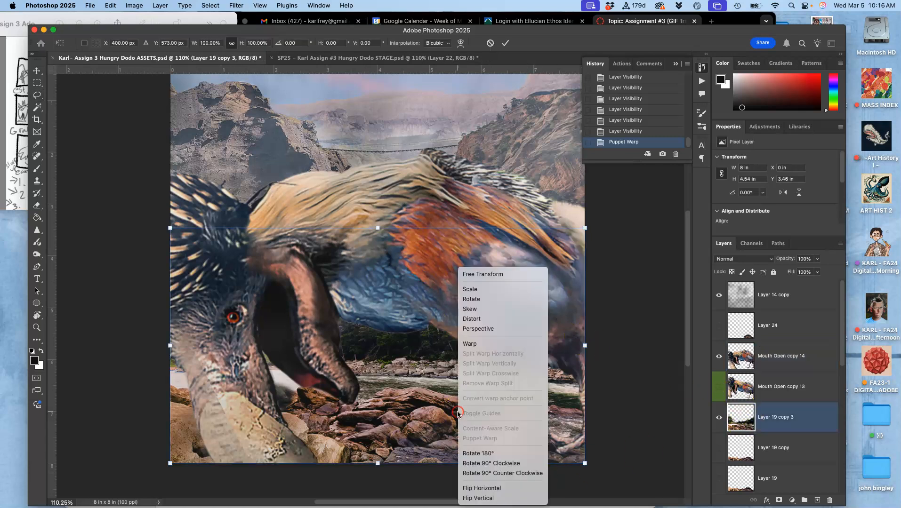
pyautogui.click(470, 344)
pyautogui.moveTo(301, 353); pyautogui.dragTo(275, 322)
pyautogui.moveTo(511, 333); pyautogui.dragTo(507, 365)
pyautogui.moveTo(201, 408)
pyautogui.mouseDown()
pyautogui.moveTo(209, 410)
pyautogui.moveTo(199, 421)
pyautogui.mouseUp()
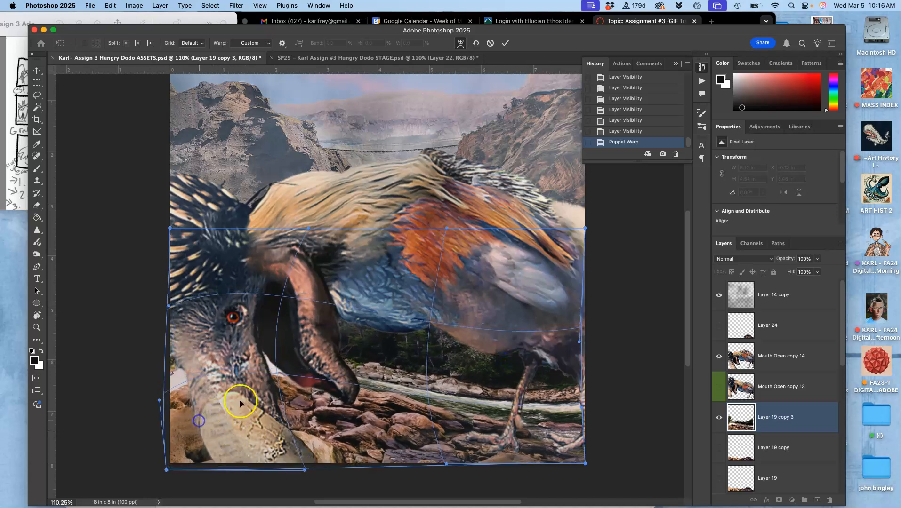
pyautogui.moveTo(283, 341); pyautogui.dragTo(286, 328)
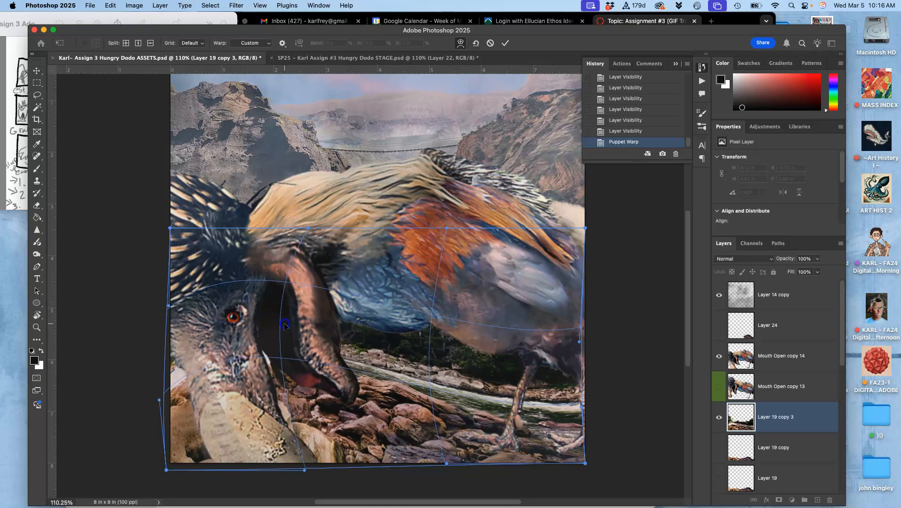
pyautogui.moveTo(318, 404); pyautogui.dragTo(320, 419)
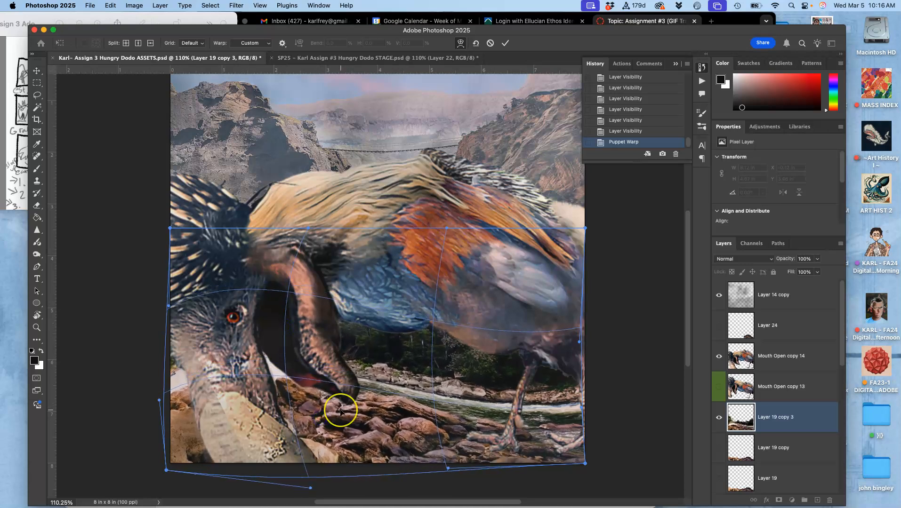
pyautogui.press('Return')
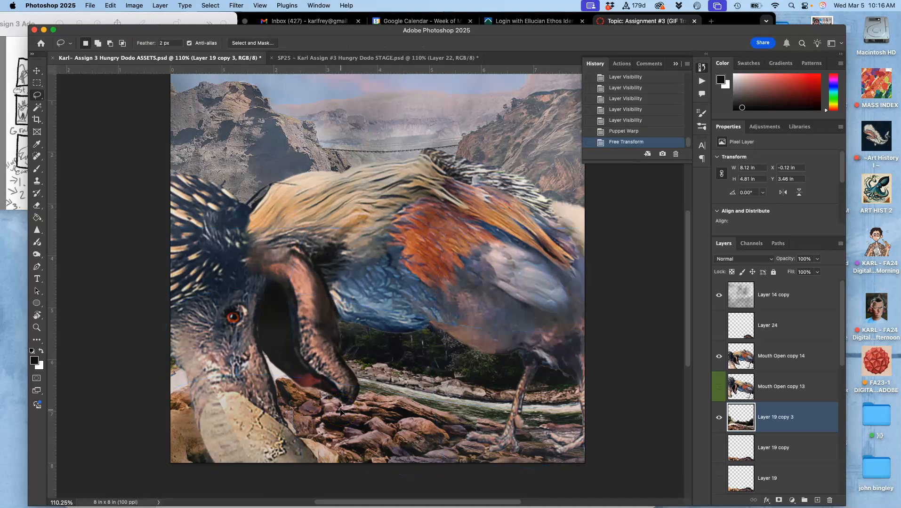
# Step: Compare the warped ASSETS frame with Layer 22 in STAGE by alternating between the two documents
pyautogui.click(391, 61)
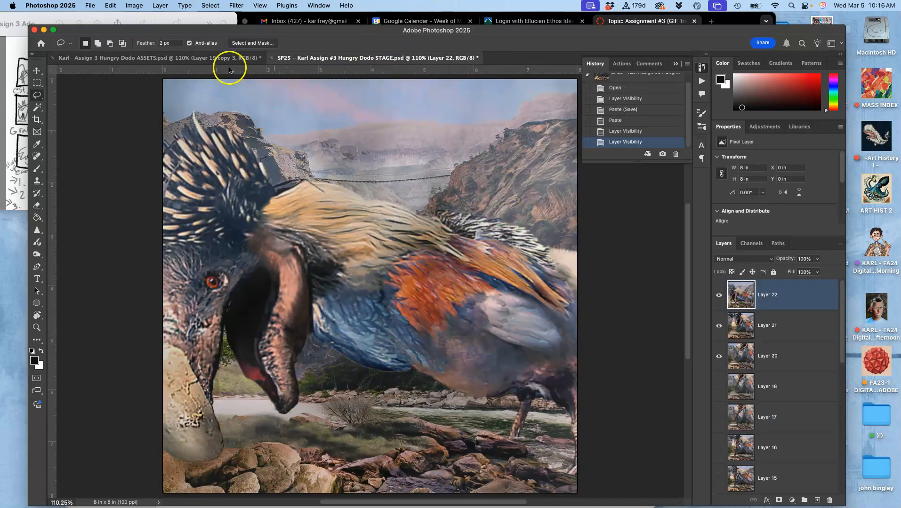
pyautogui.click(212, 60)
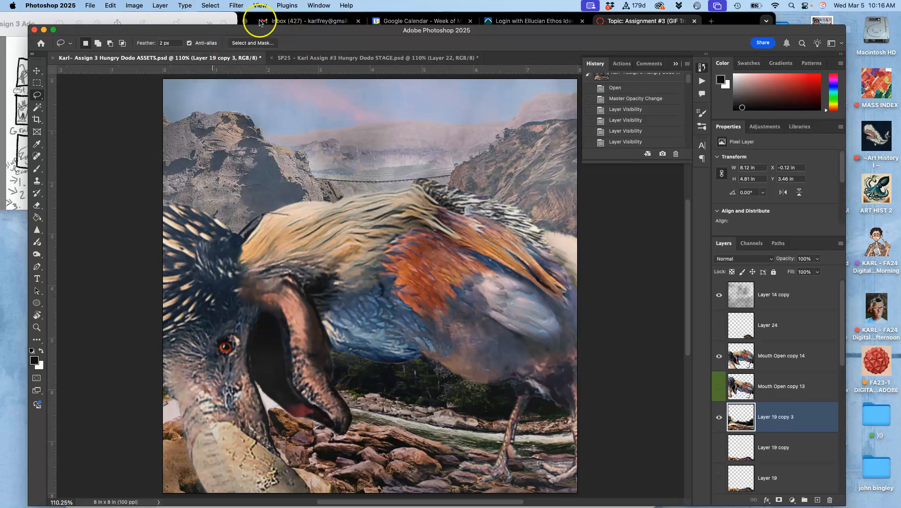
pyautogui.click(354, 58)
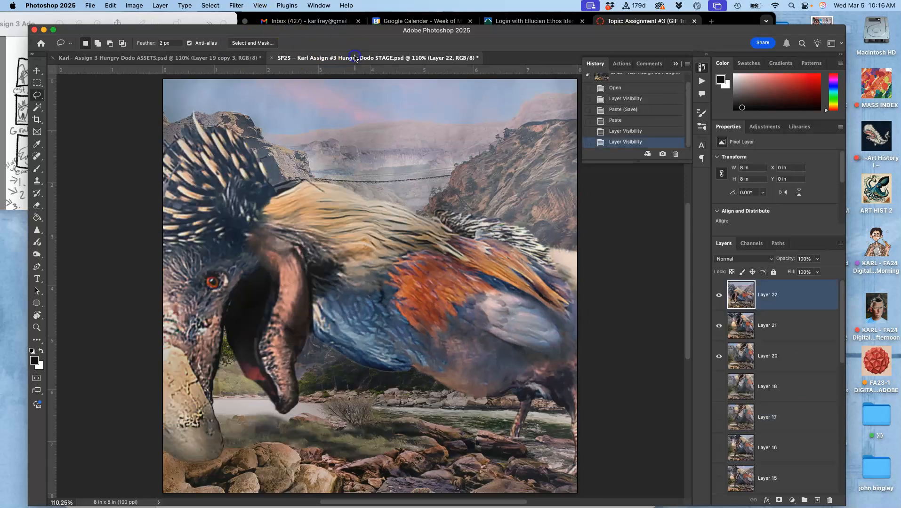
pyautogui.click(210, 59)
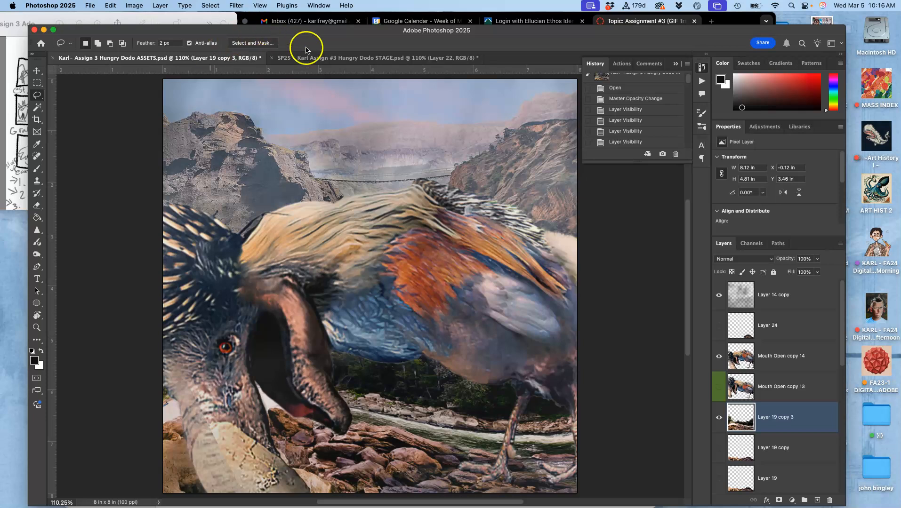
# Step: Try showing Layer 24's foreground rocks over the dodo's feet and compare the frame with STAGE
pyautogui.click(719, 326)
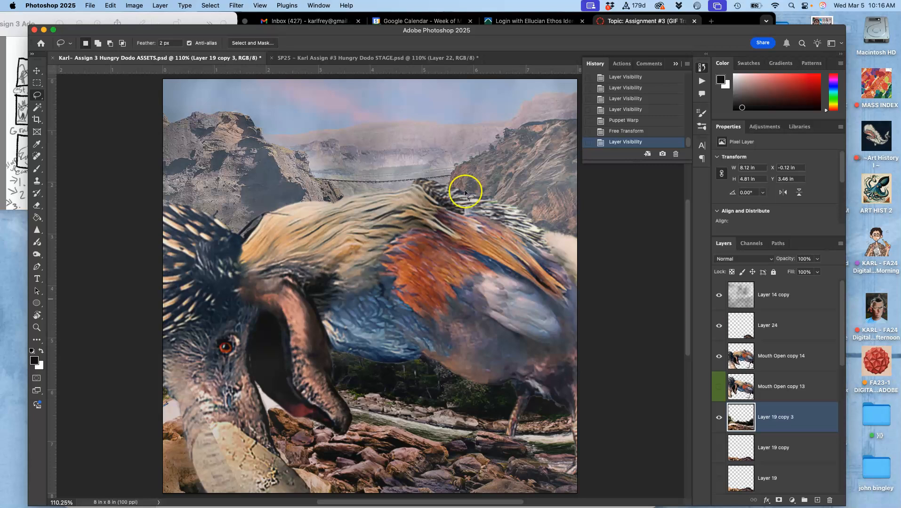
pyautogui.click(332, 58)
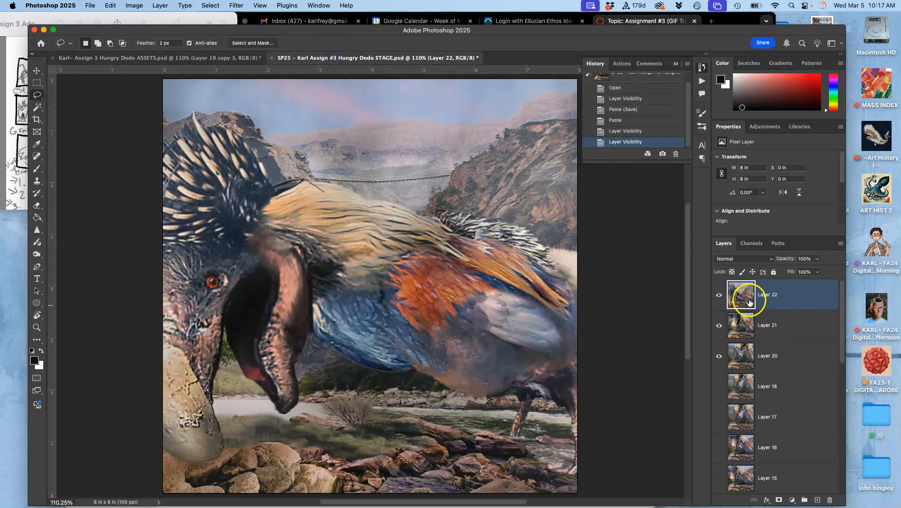
pyautogui.click(230, 57)
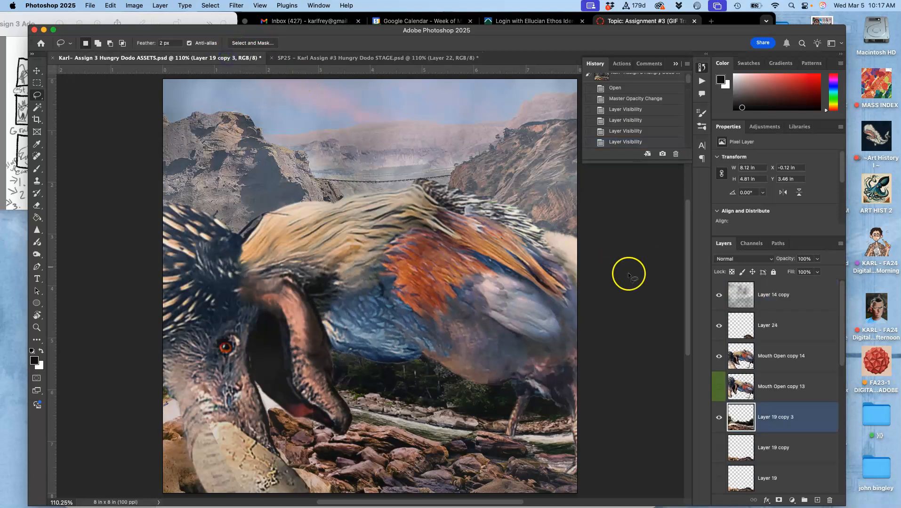
pyautogui.click(718, 327)
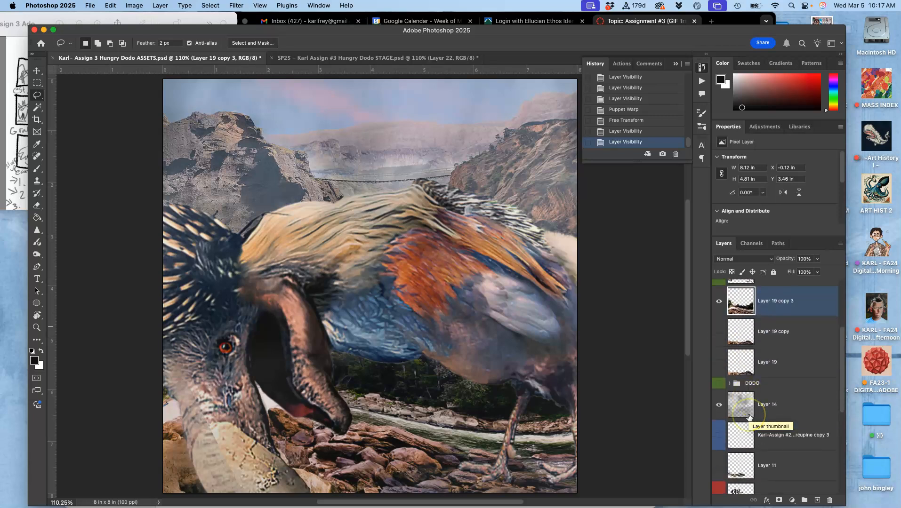
# Step: Set the opacity of the Layer 14 copy haze layer to 27%
pyautogui.click(745, 389)
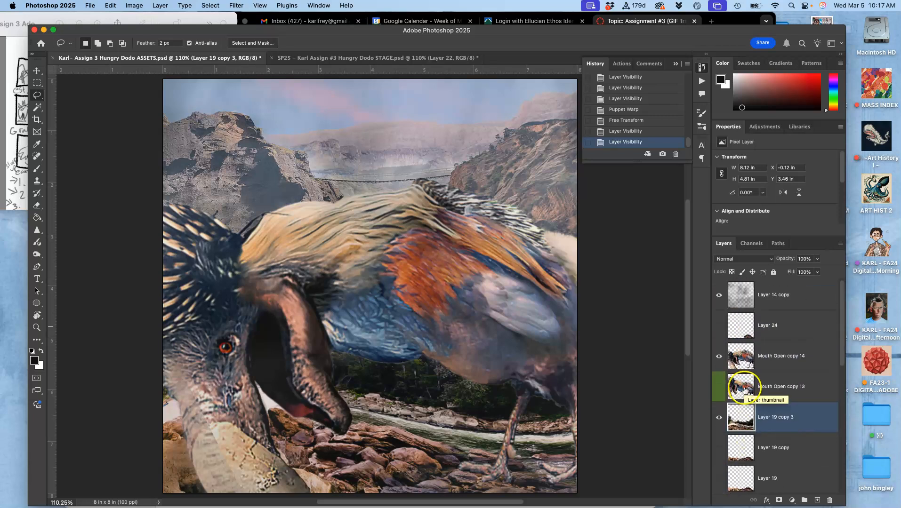
pyautogui.click(763, 301)
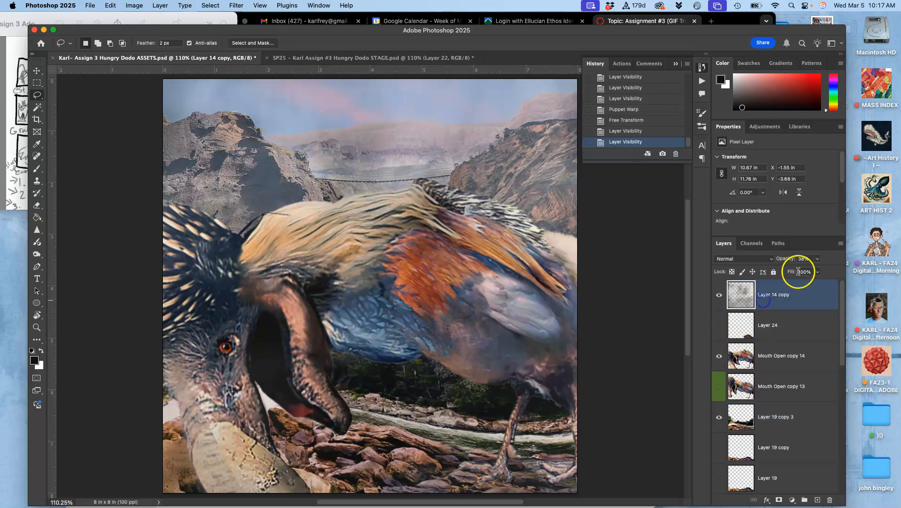
pyautogui.click(817, 259)
pyautogui.click(816, 272)
pyautogui.moveTo(816, 272)
pyautogui.mouseDown()
pyautogui.moveTo(802, 270)
pyautogui.moveTo(810, 272)
pyautogui.mouseUp()
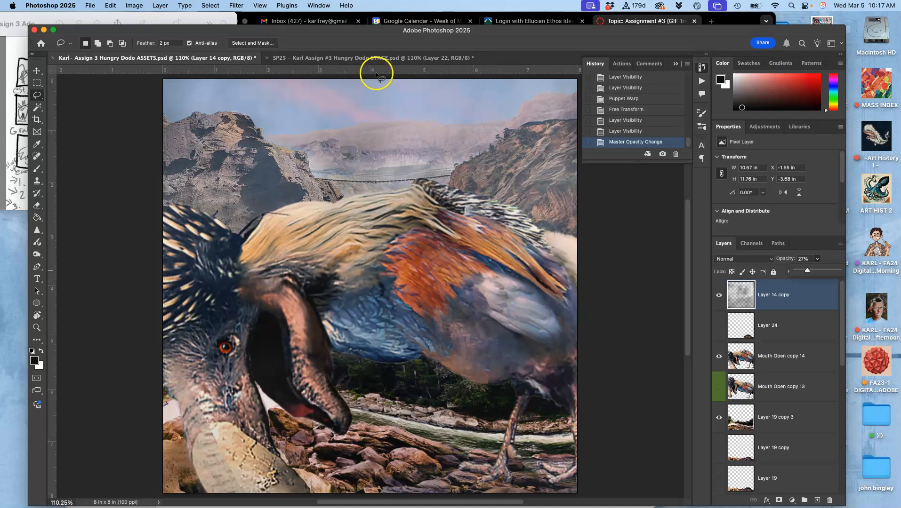
# Step: Compare the frame with its adjusted haze against the previous frame in STAGE, ending back in ASSETS
pyautogui.click(382, 57)
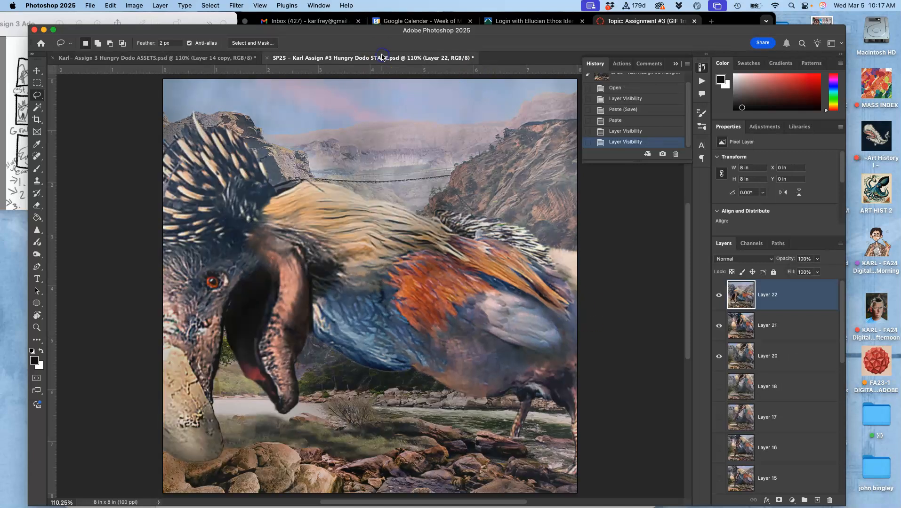
pyautogui.click(238, 58)
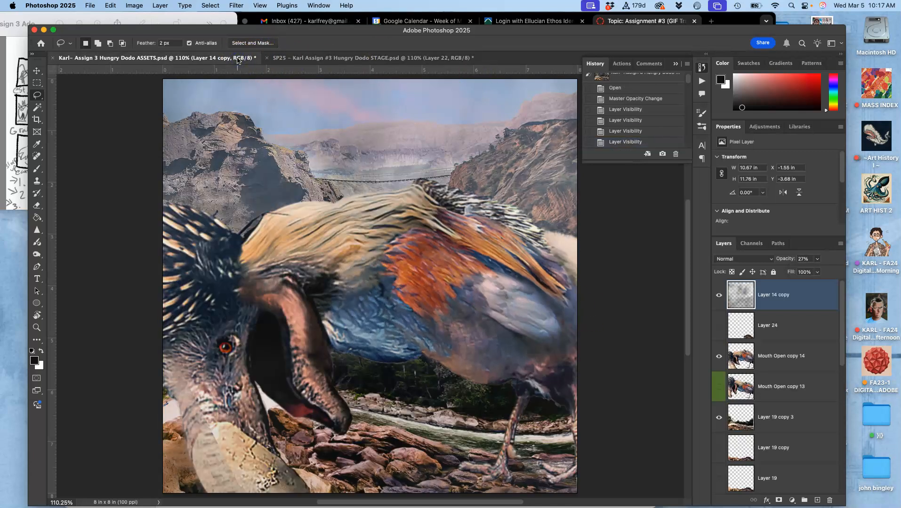
pyautogui.click(348, 58)
pyautogui.click(198, 59)
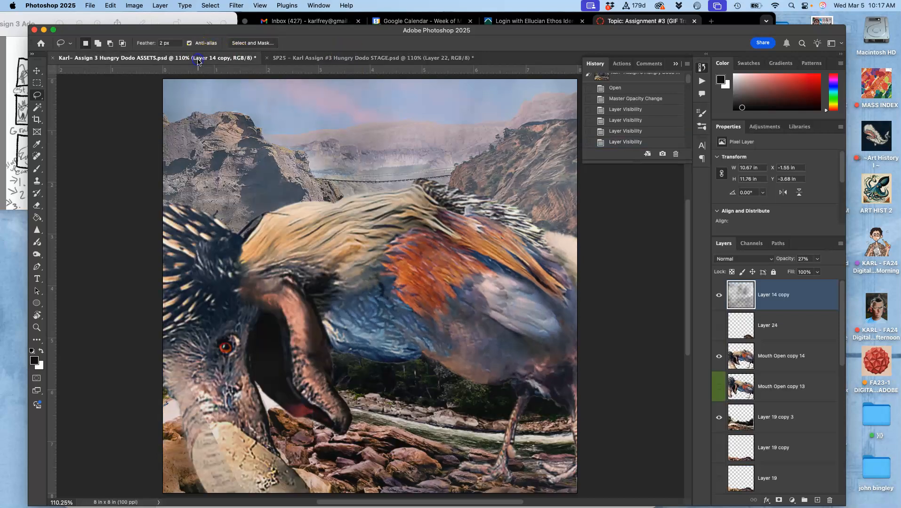